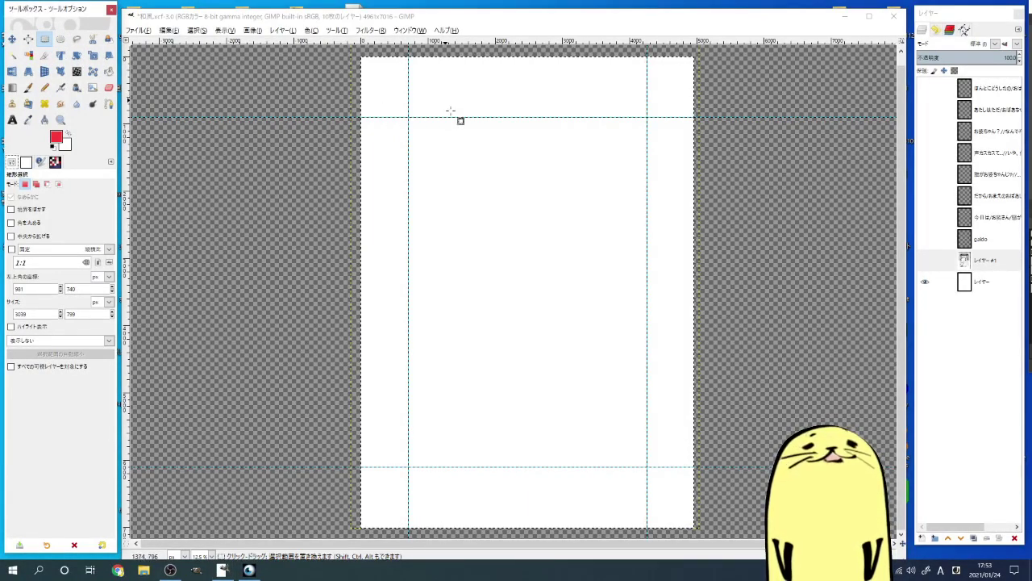
Step: Drag a wide rectangular selection near the top of the page and adjust its size
mouse_move(421, 109)
mouse_down()
mouse_move(643, 149)
mouse_move(632, 154)
mouse_up()
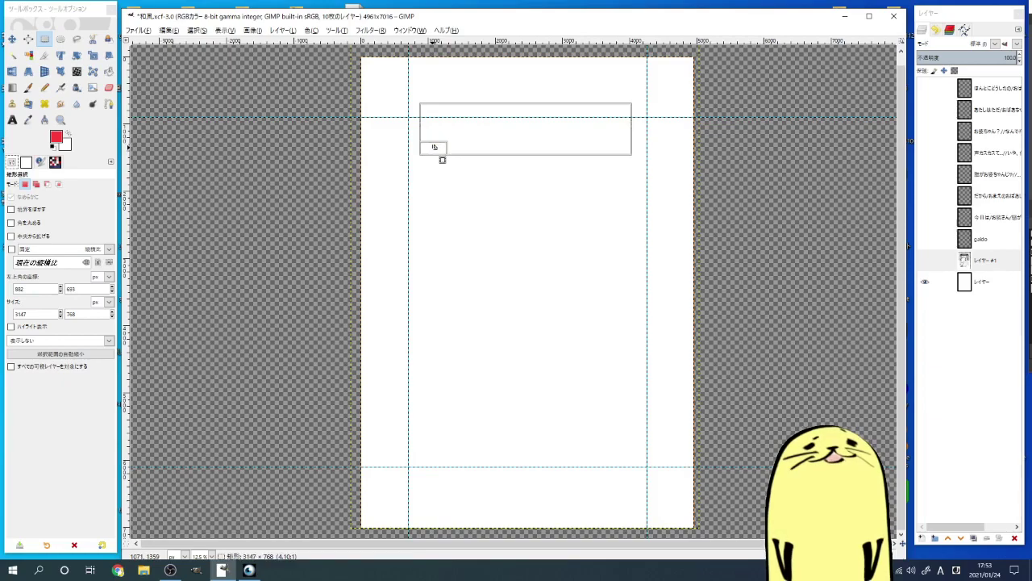
drag(428, 148, 438, 146)
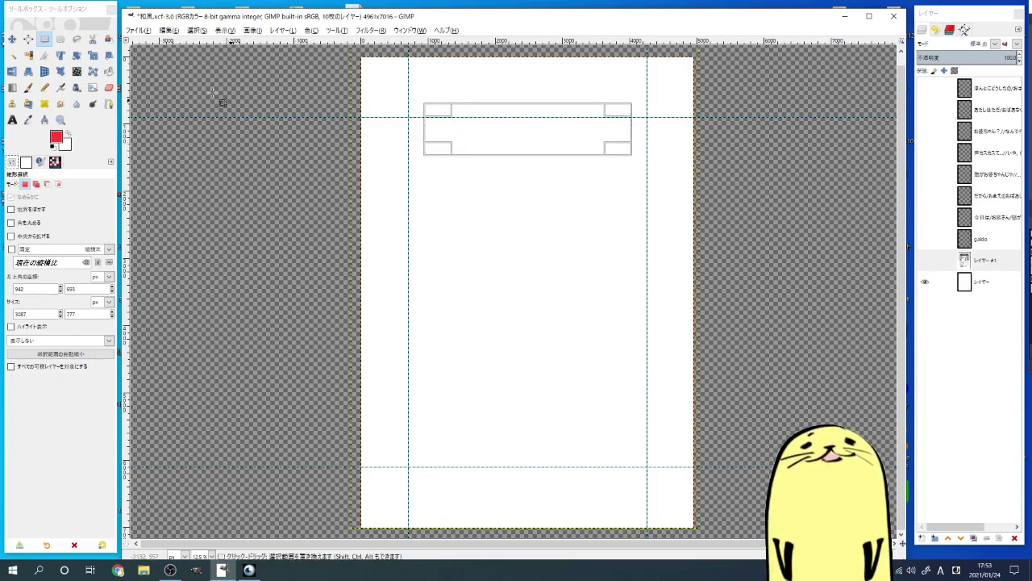
click(167, 30)
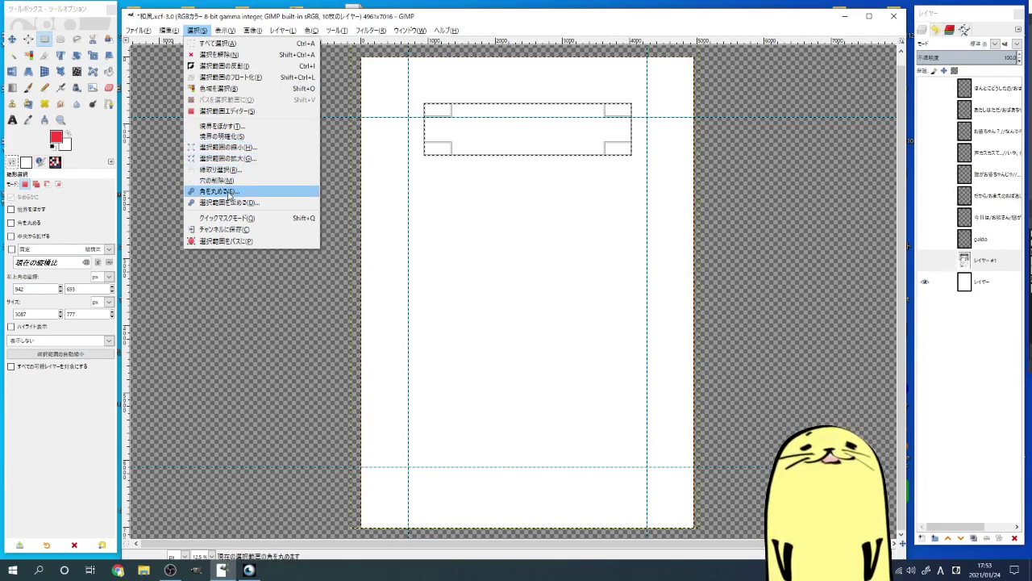
Step: Round the selection's corners with a 50% radius
click(230, 192)
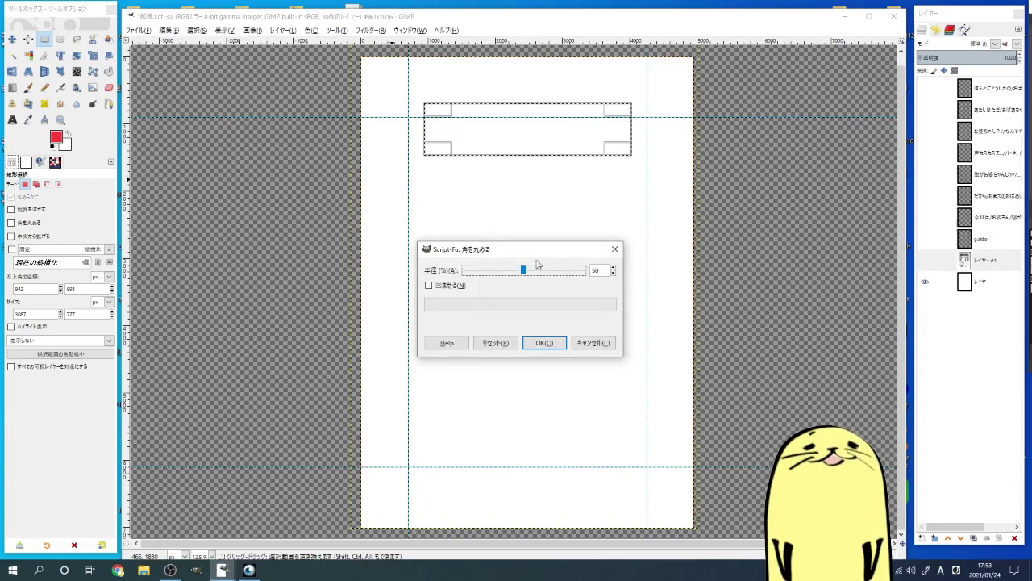
click(540, 344)
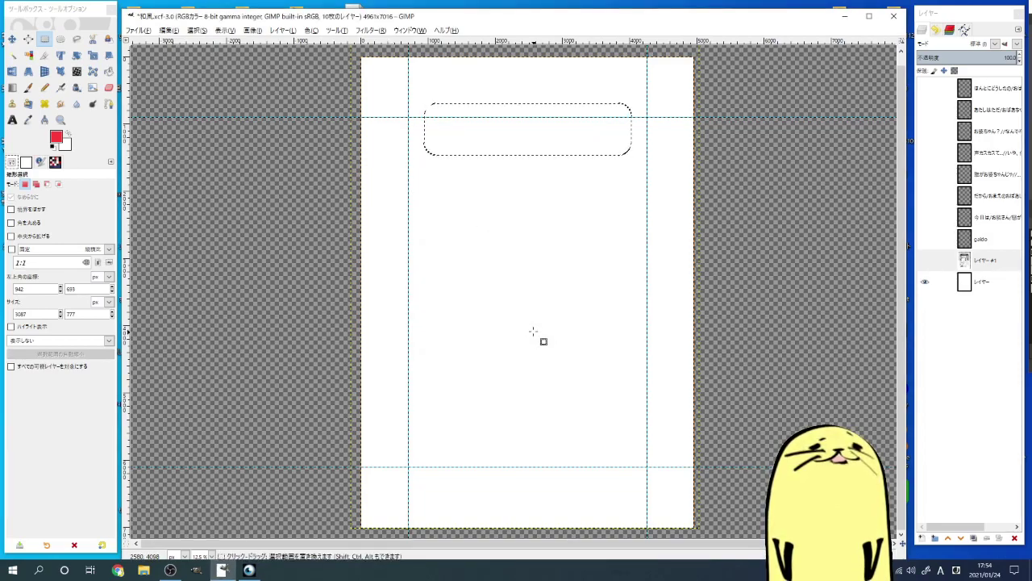
click(169, 30)
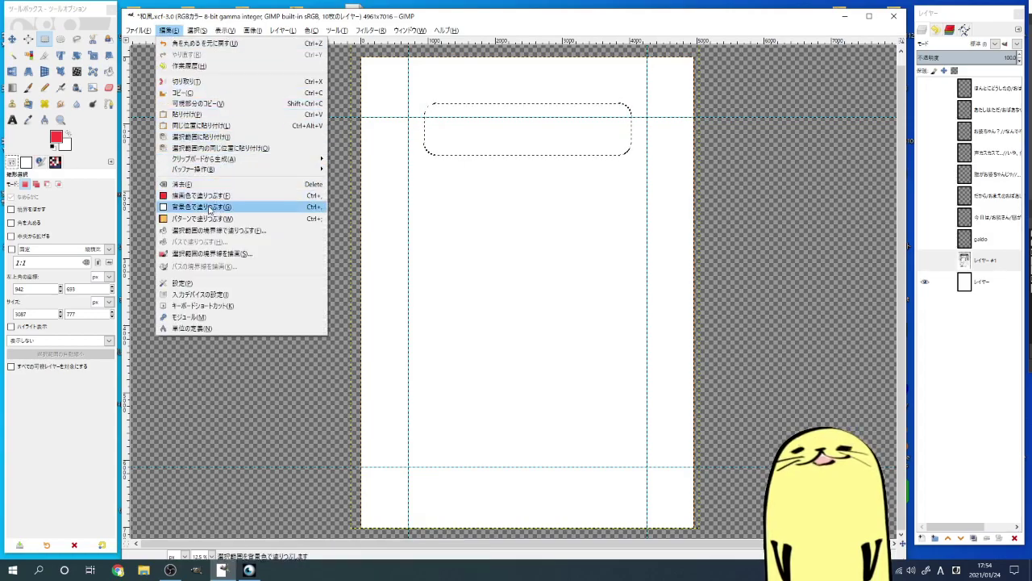
Step: Reset the colours to default black and white
click(52, 147)
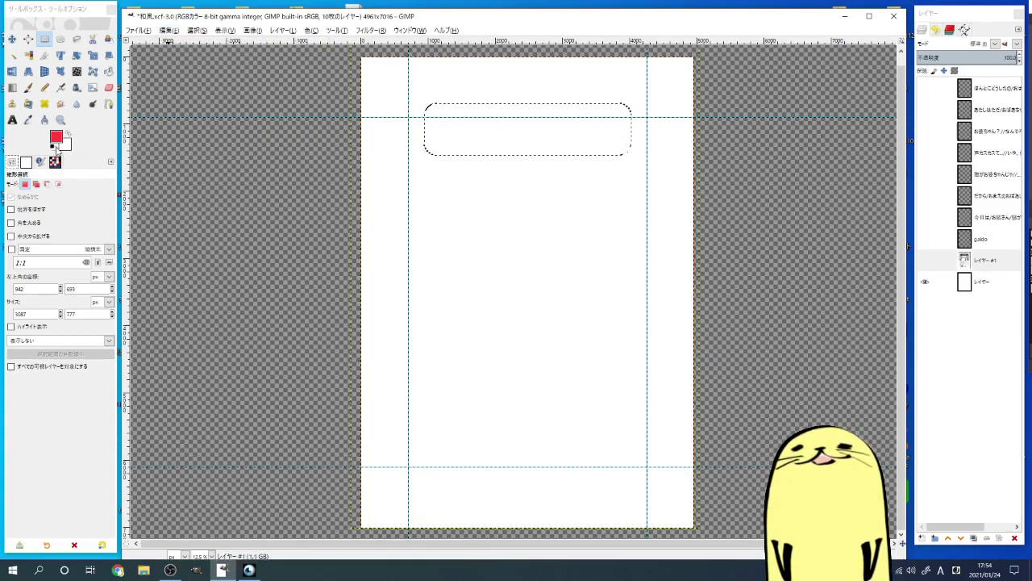
click(169, 30)
click(206, 195)
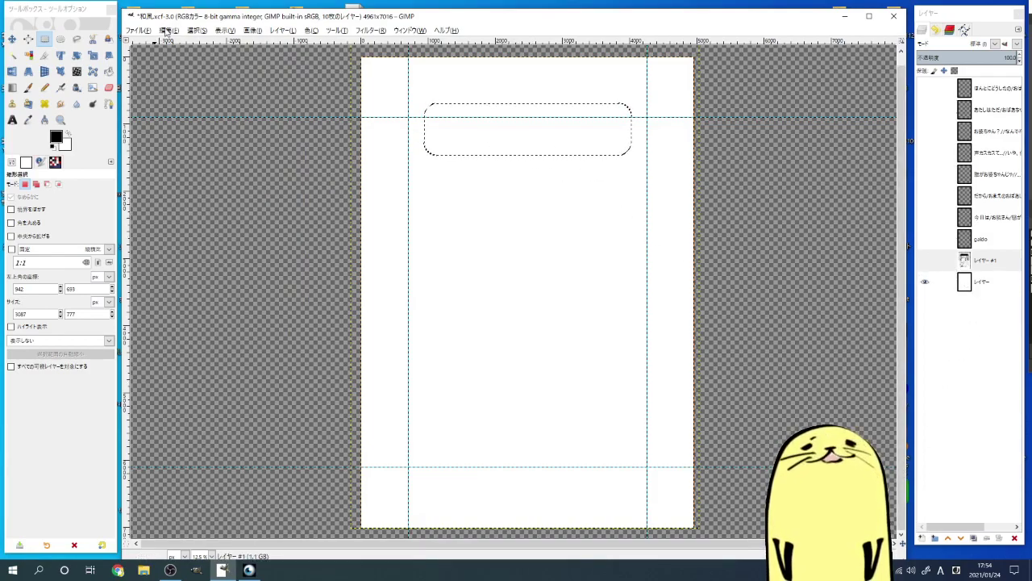
click(171, 32)
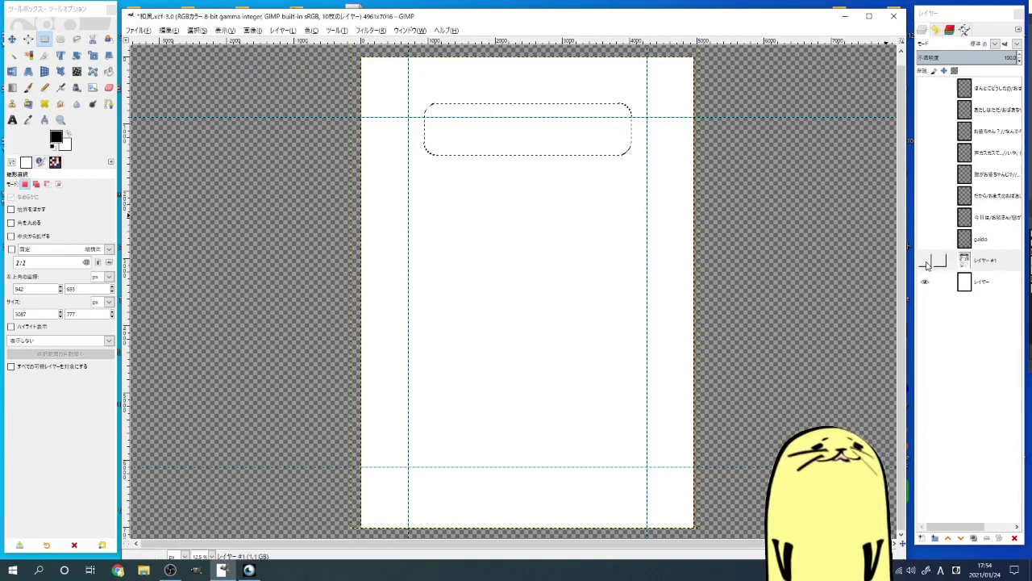
Step: Check Layer #1's visibility, then add a new empty layer レイヤー #2
click(926, 261)
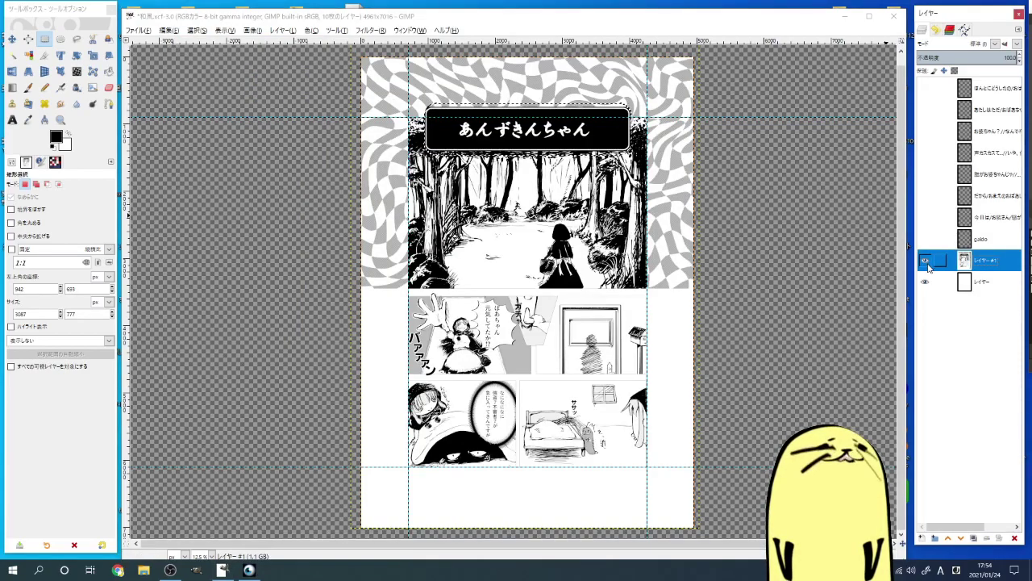
click(926, 261)
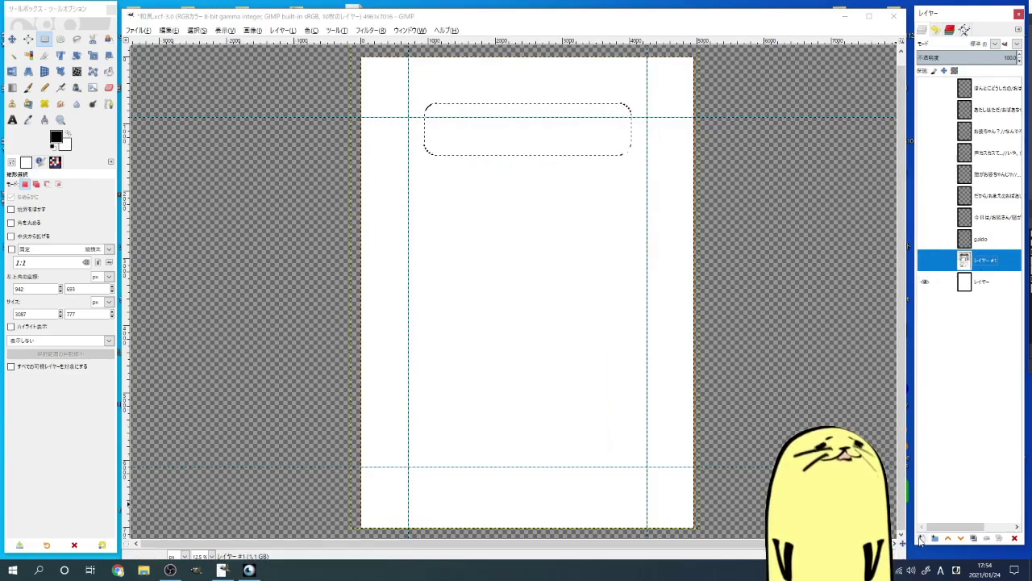
click(921, 538)
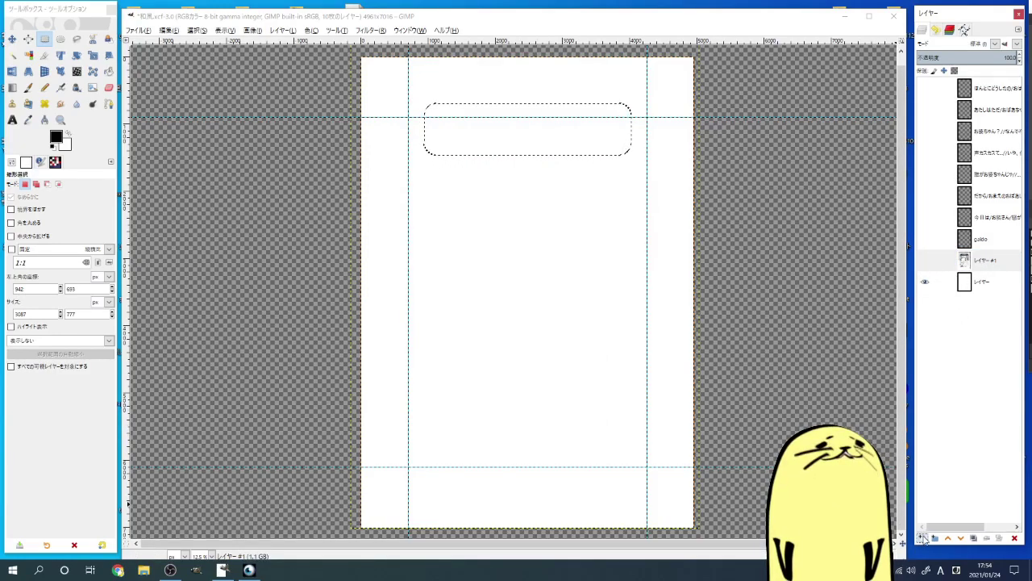
click(946, 545)
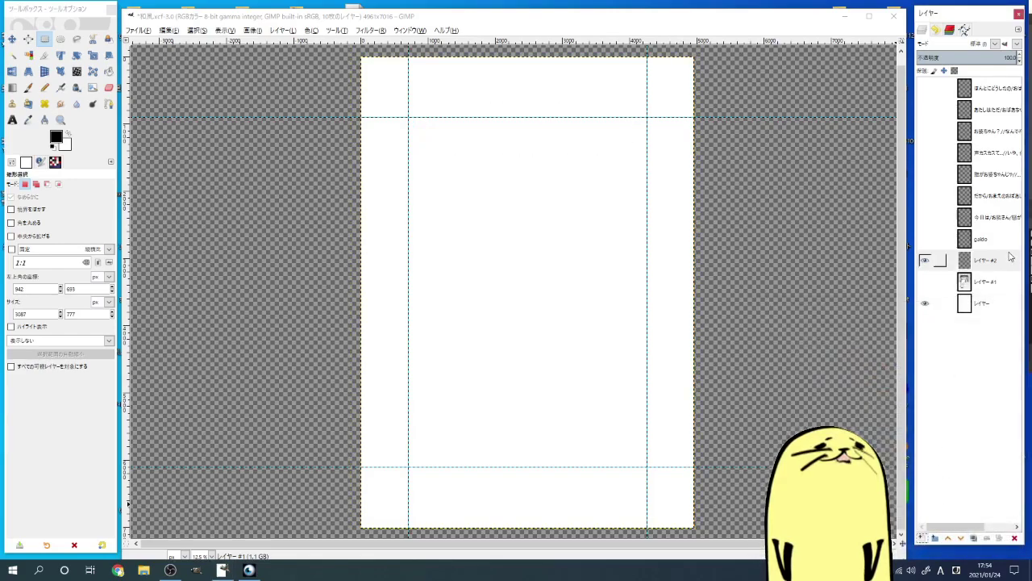
Step: Fill the rounded selection with black on layer レイヤー #2
click(1010, 258)
click(168, 30)
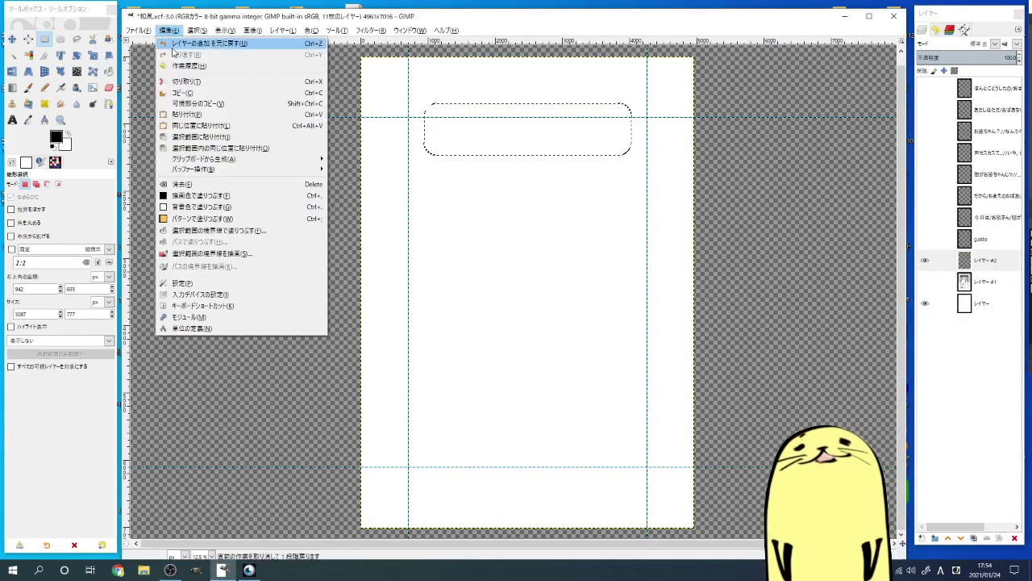
click(202, 196)
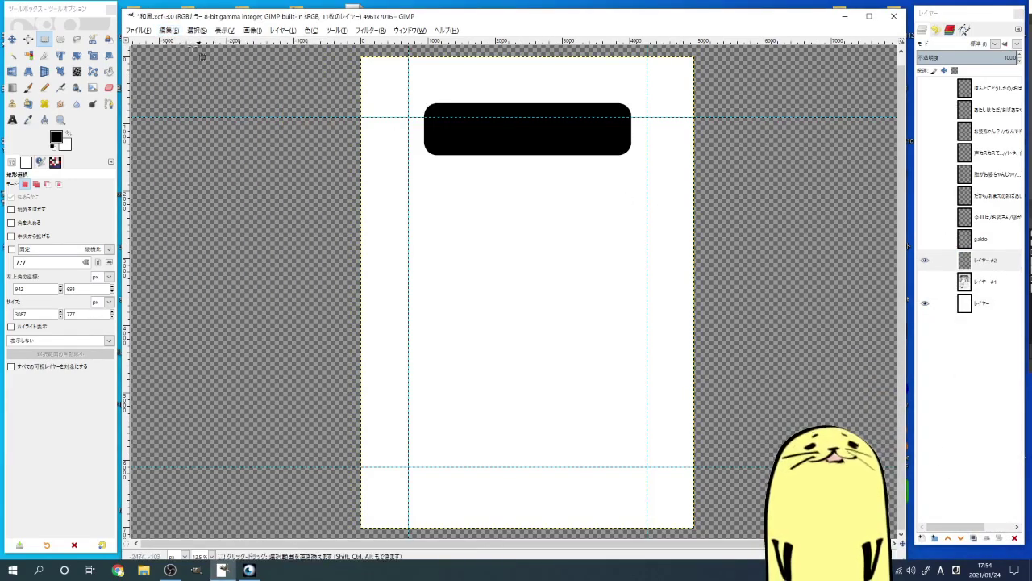
click(169, 29)
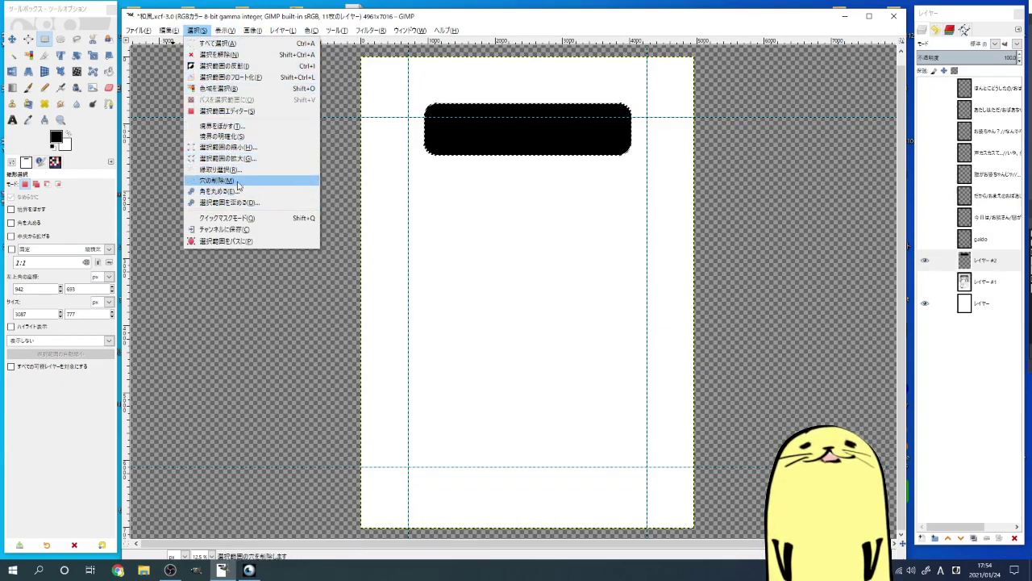
Step: Cancel the Distort dialog and shrink the title-box selection
click(242, 202)
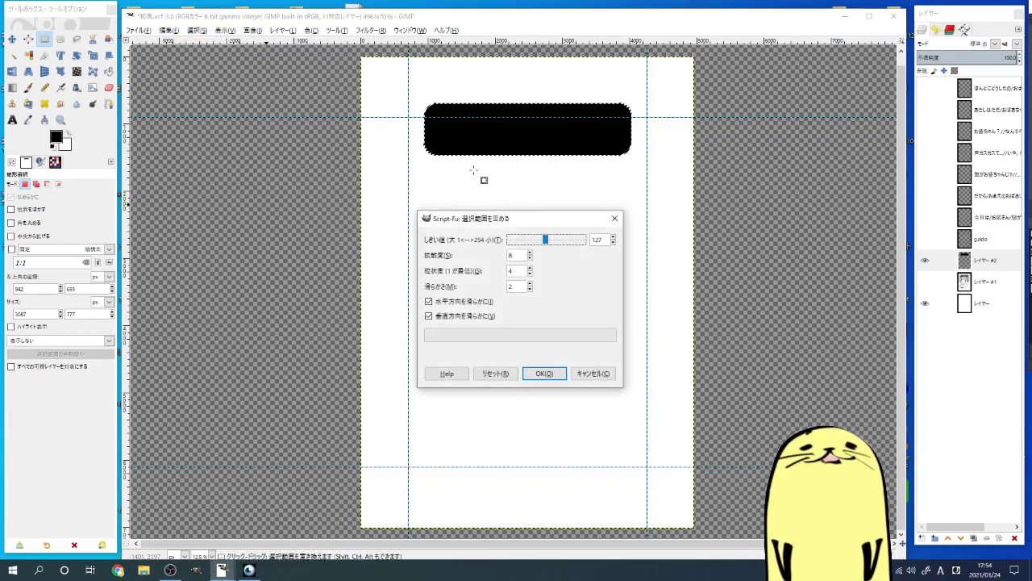
click(585, 374)
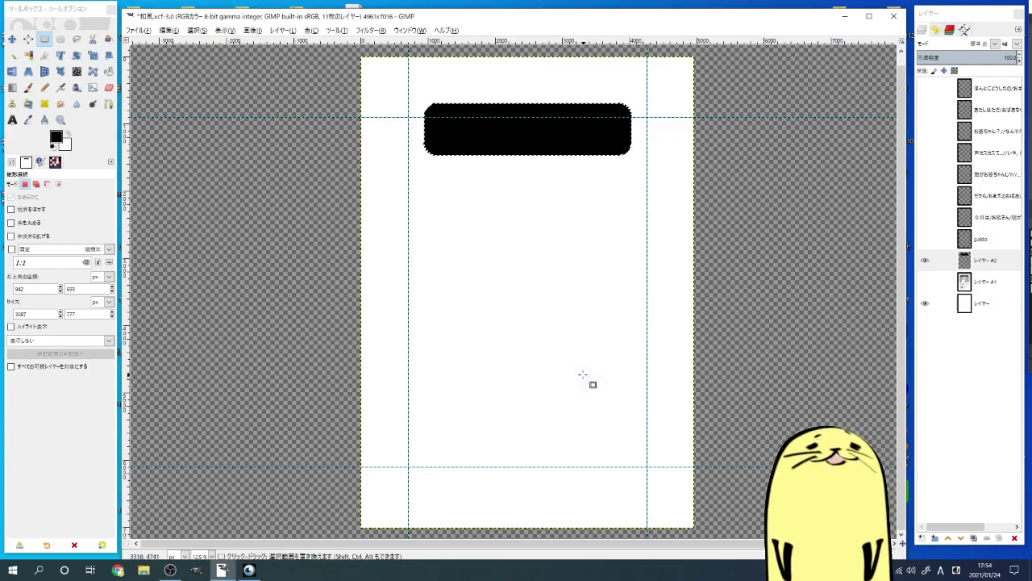
click(194, 30)
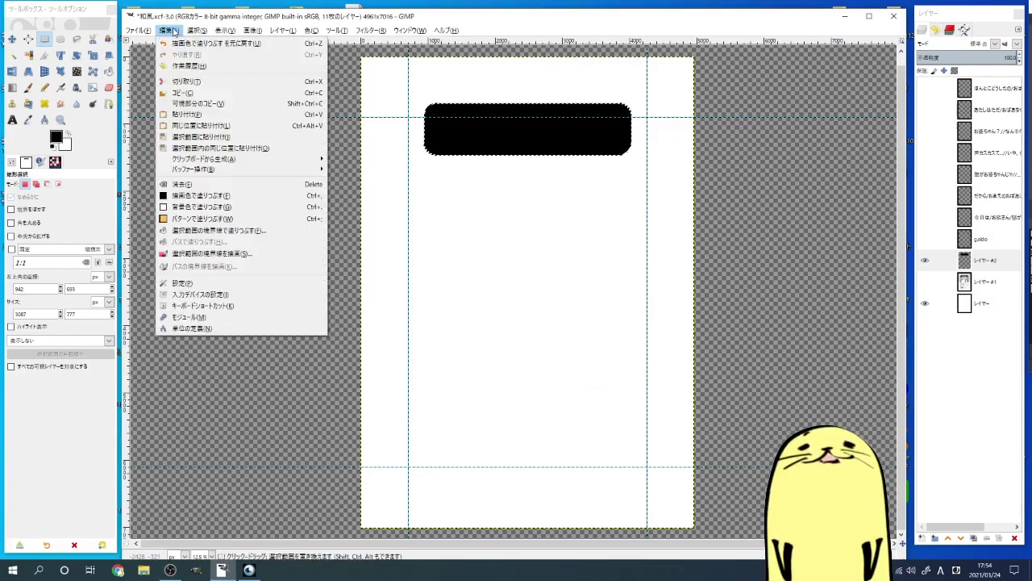
mouse_move(196, 30)
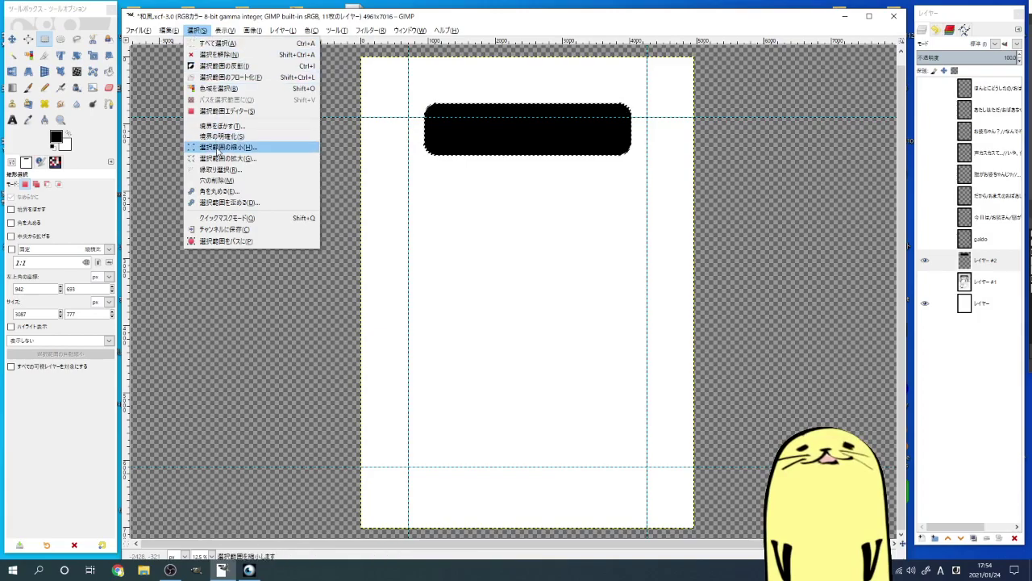
click(230, 148)
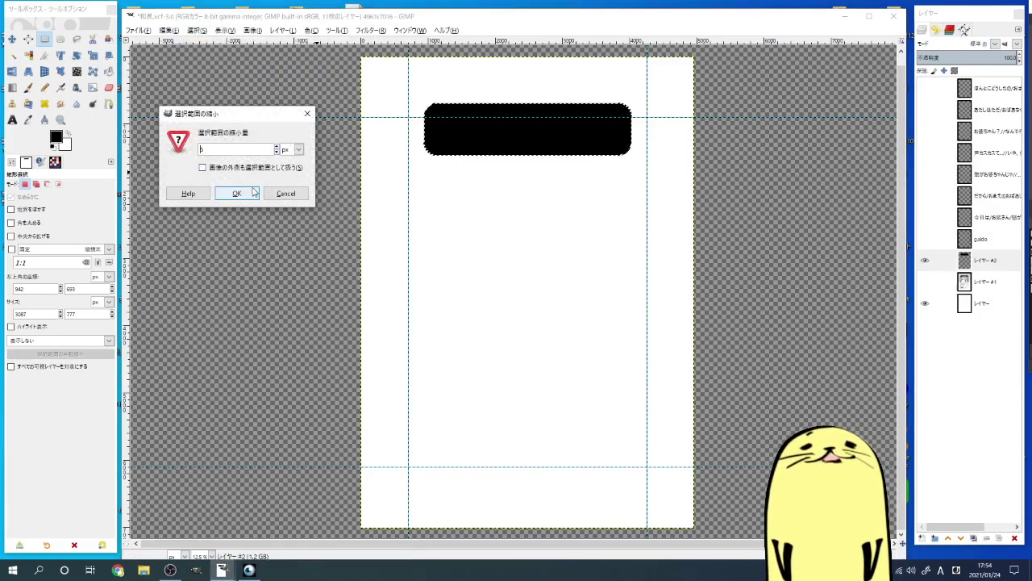
click(239, 192)
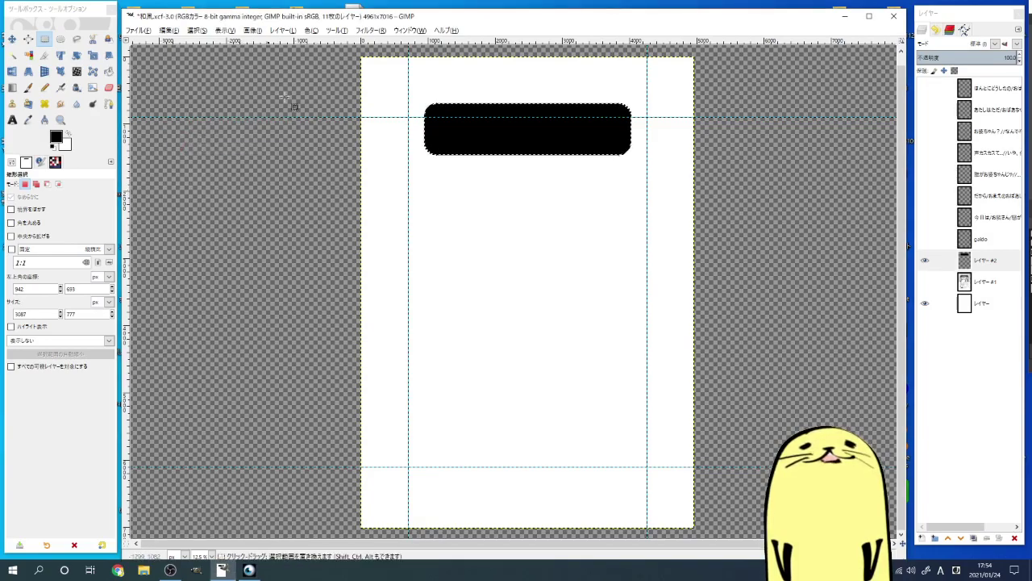
Step: Zoom to 25% and grow the selection back out around the black box
key(plus)
key(plus)
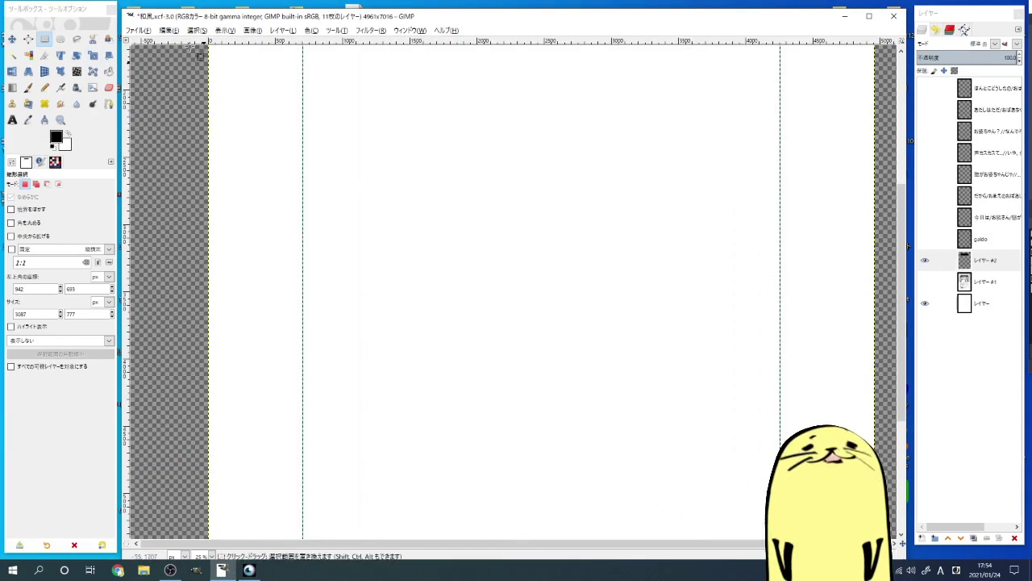
click(196, 30)
click(224, 159)
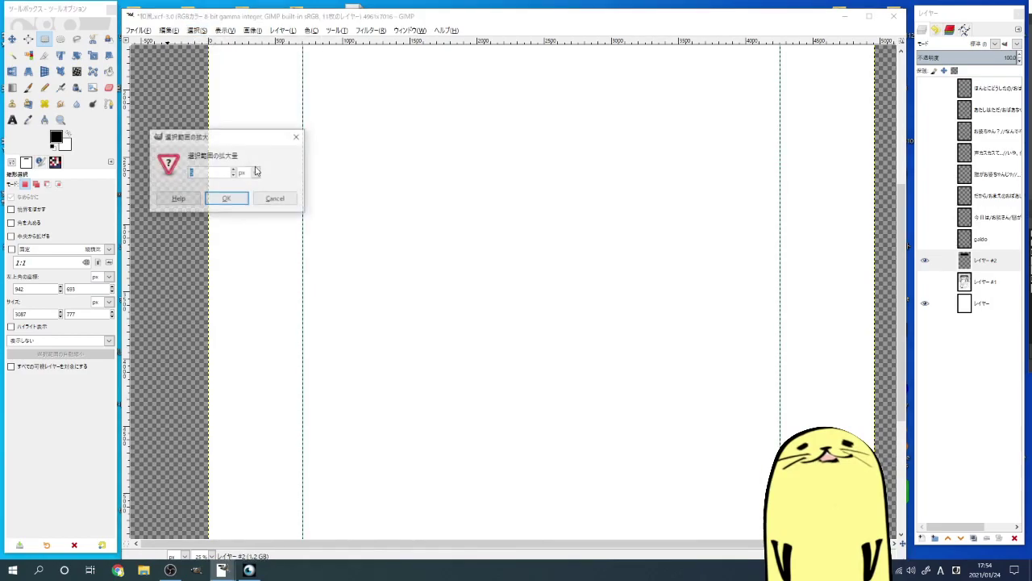
click(225, 201)
key(space)
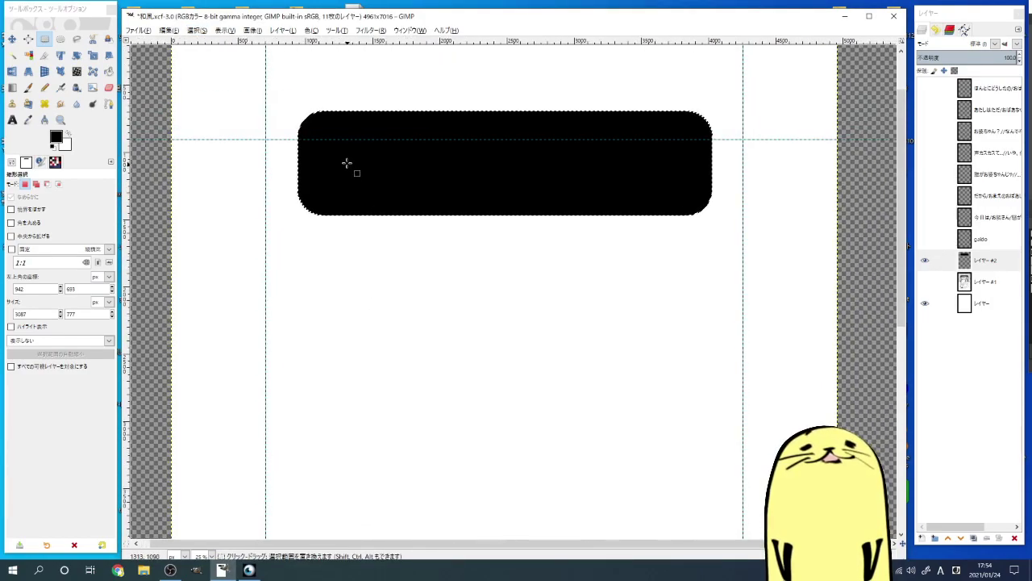
Step: Shrink the selection inward with a raised shrink amount
scroll(276, 61, up, 1)
scroll(277, 60, up, 1)
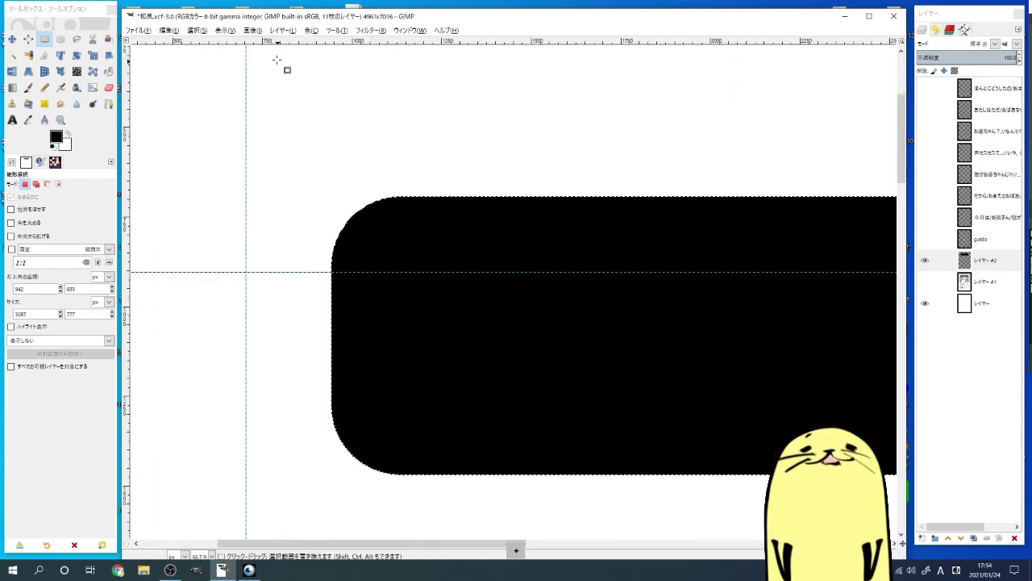
scroll(275, 60, up, 1)
scroll(276, 60, up, 1)
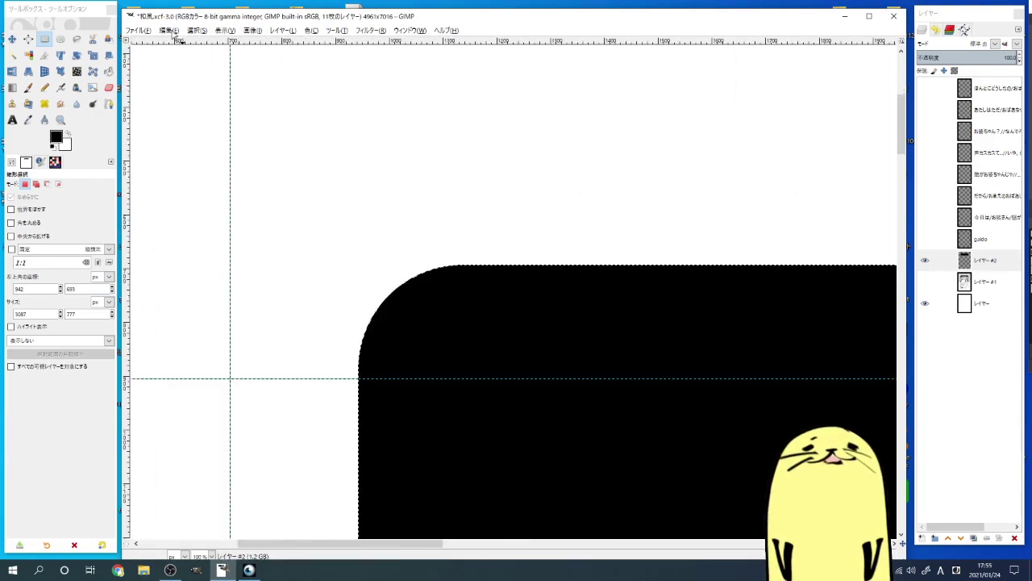
click(197, 31)
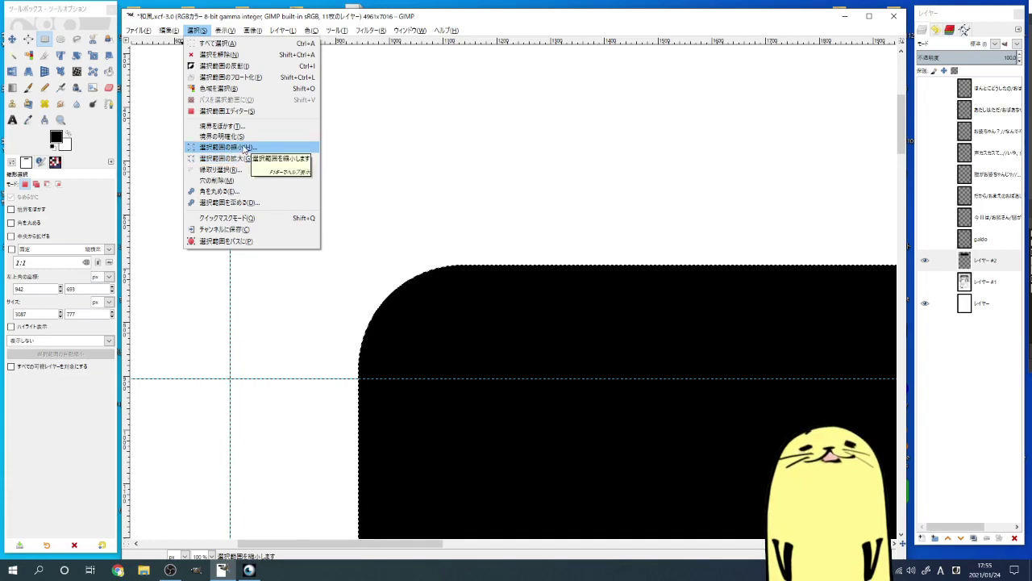
click(244, 149)
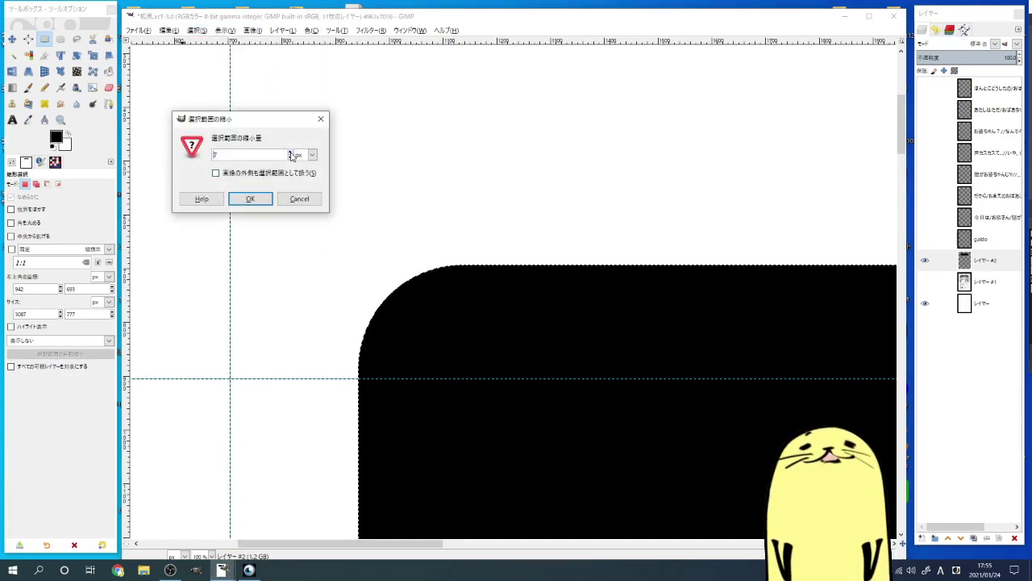
click(291, 153)
click(250, 198)
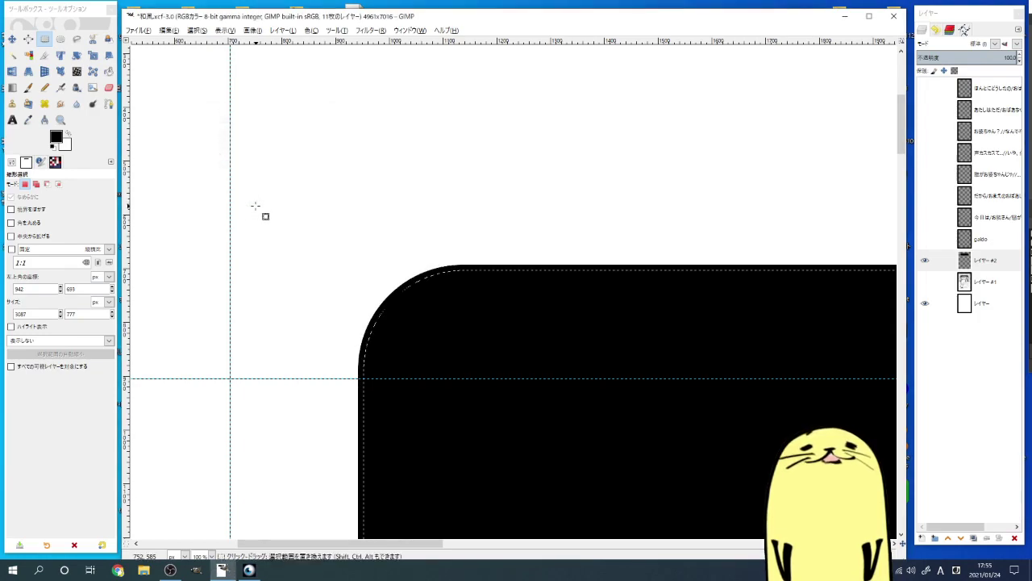
Step: Shrink the selection again and fill its interior with the white background colour
click(223, 31)
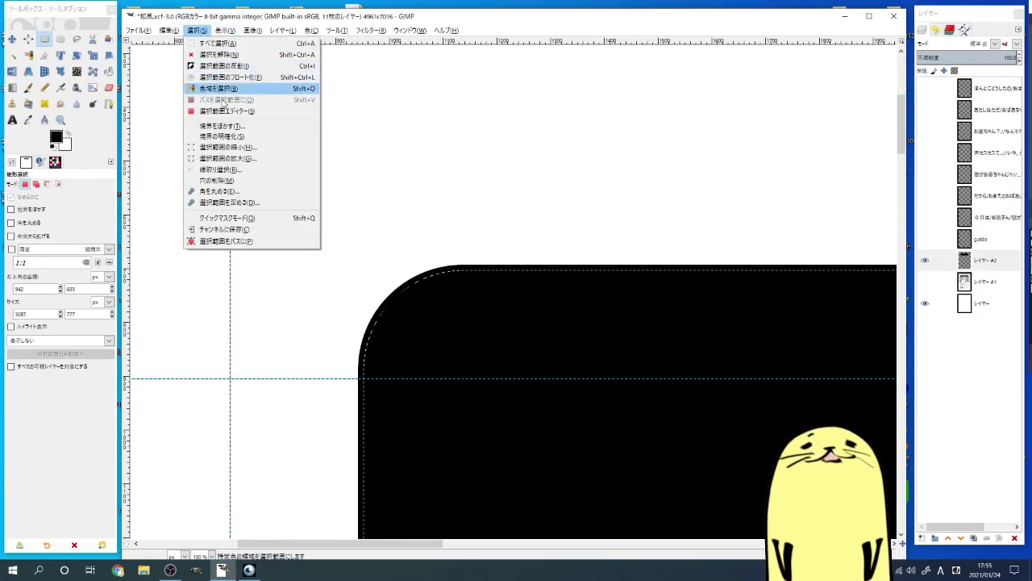
click(240, 148)
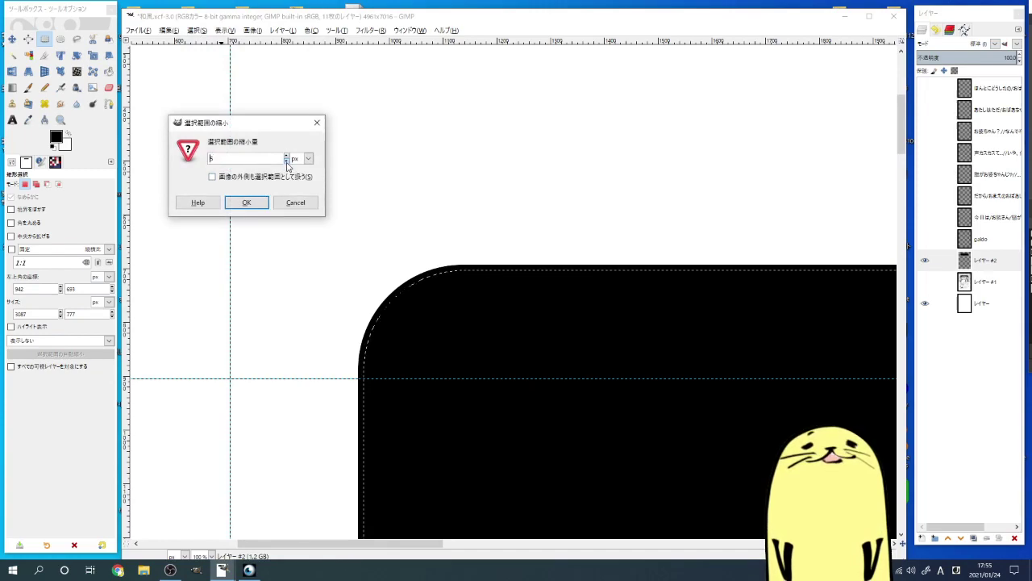
click(249, 200)
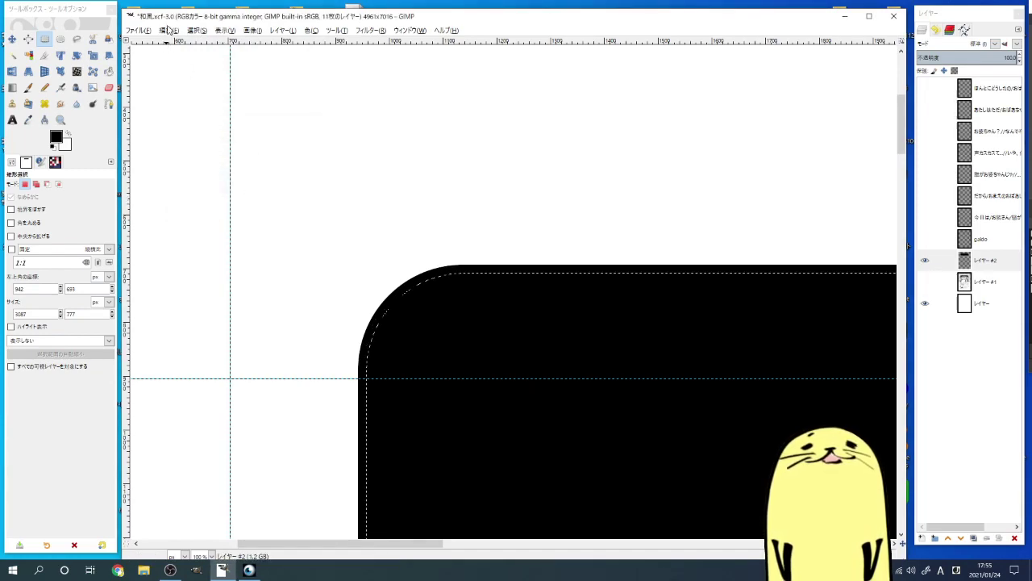
click(169, 31)
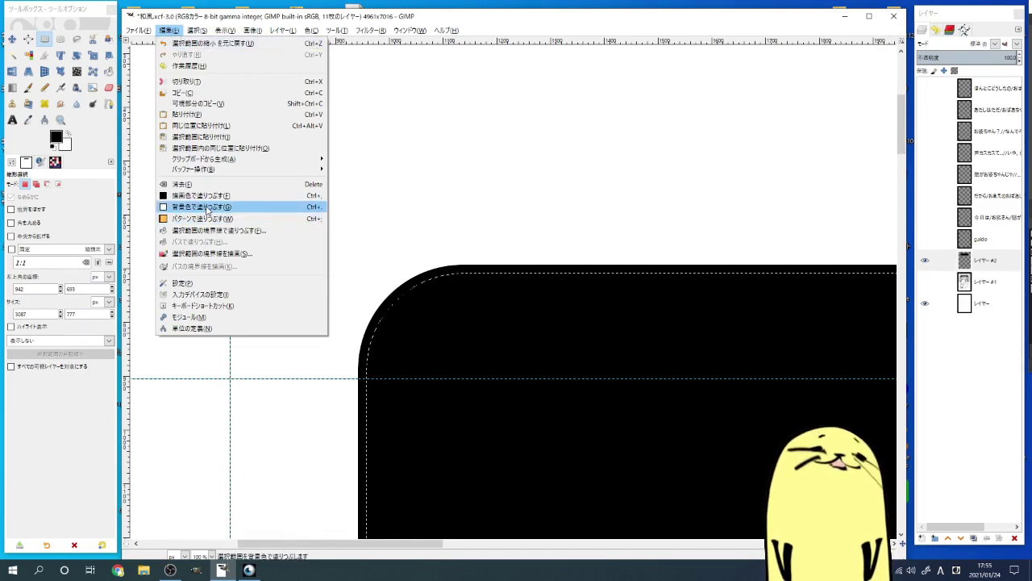
click(204, 209)
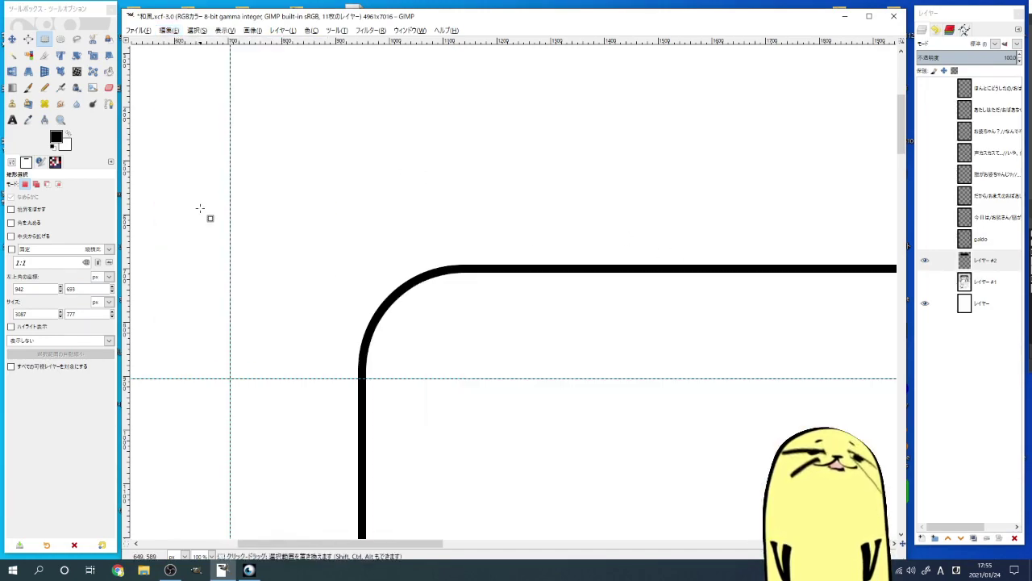
click(197, 31)
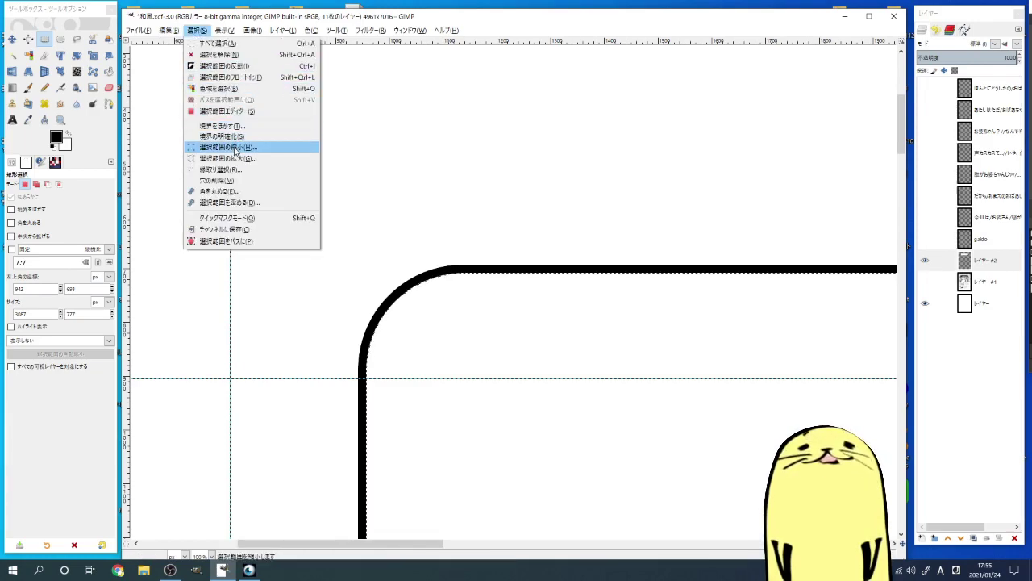
Step: Shrink the selection by 15 px, fill it with black, and zoom out
click(235, 147)
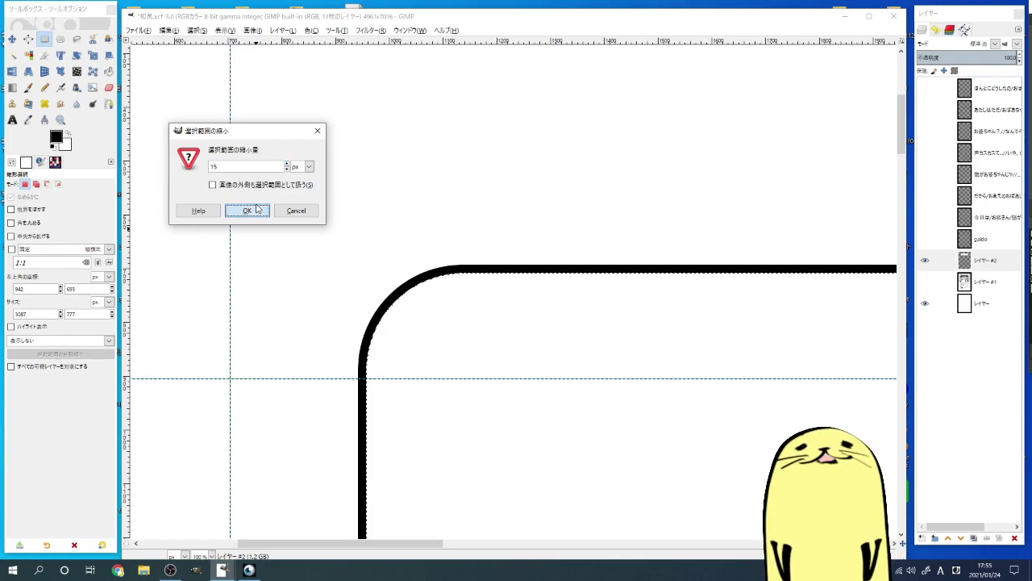
click(256, 216)
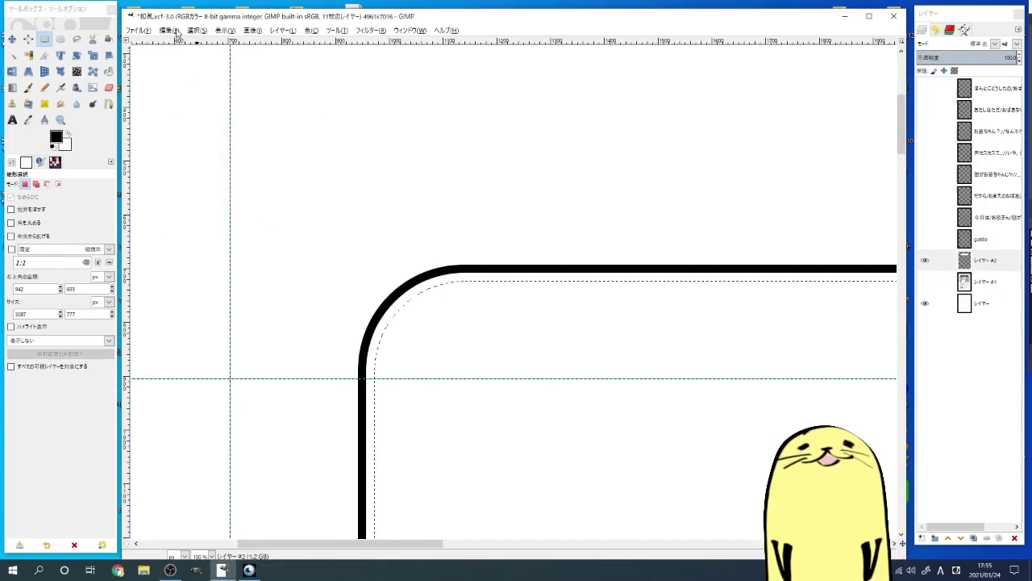
click(169, 29)
click(271, 212)
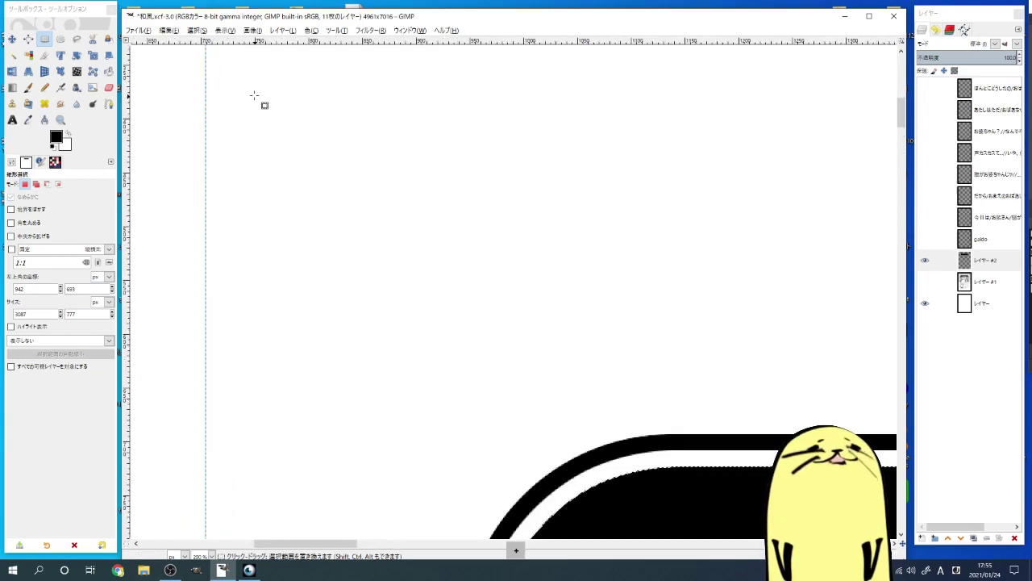
scroll(254, 96, down, 1)
scroll(254, 96, down, 2)
scroll(253, 92, down, 1)
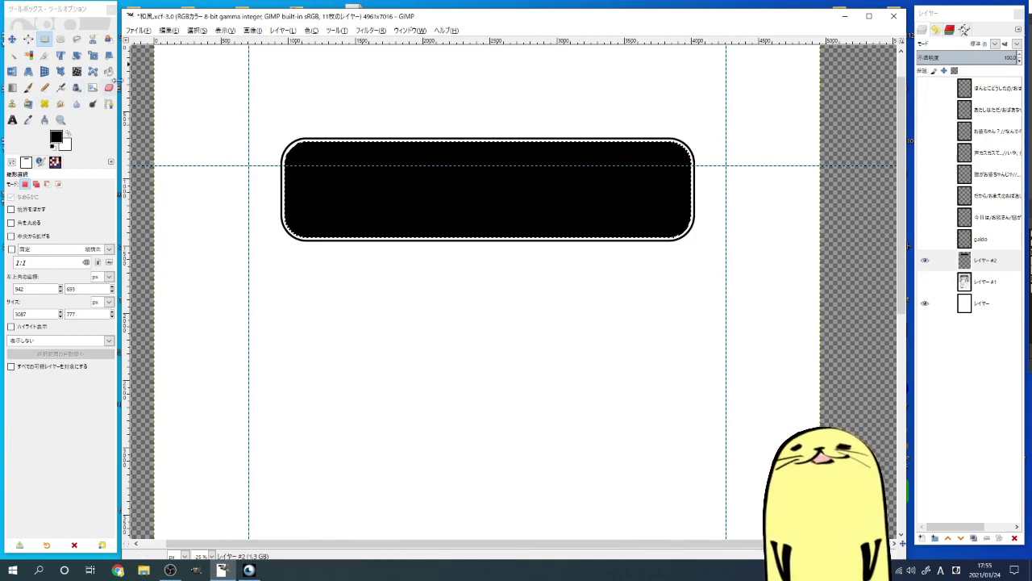
Step: Choose the Text tool with the HGSGyoshotai font and drag a text box across the black banner
click(77, 88)
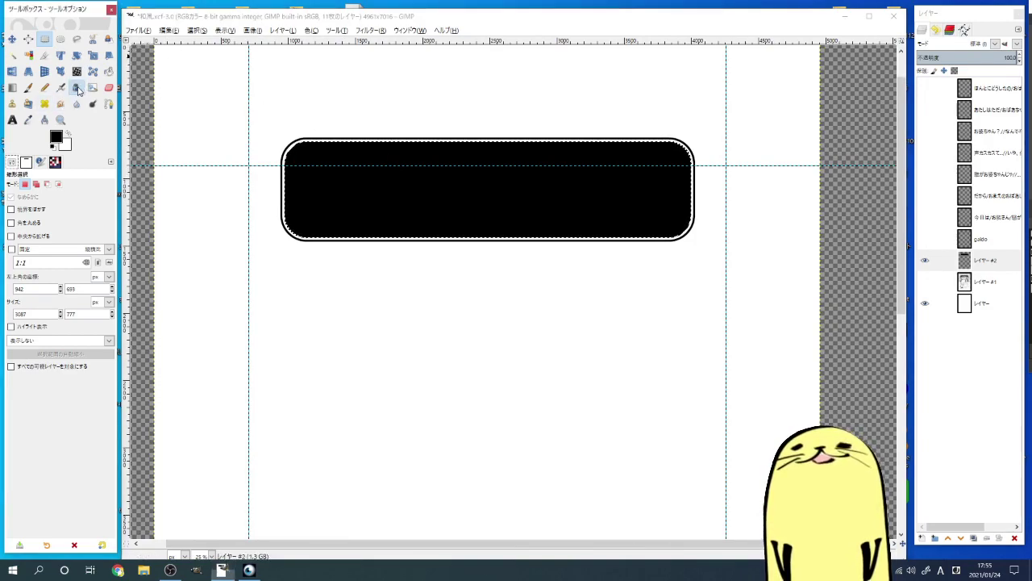
click(12, 121)
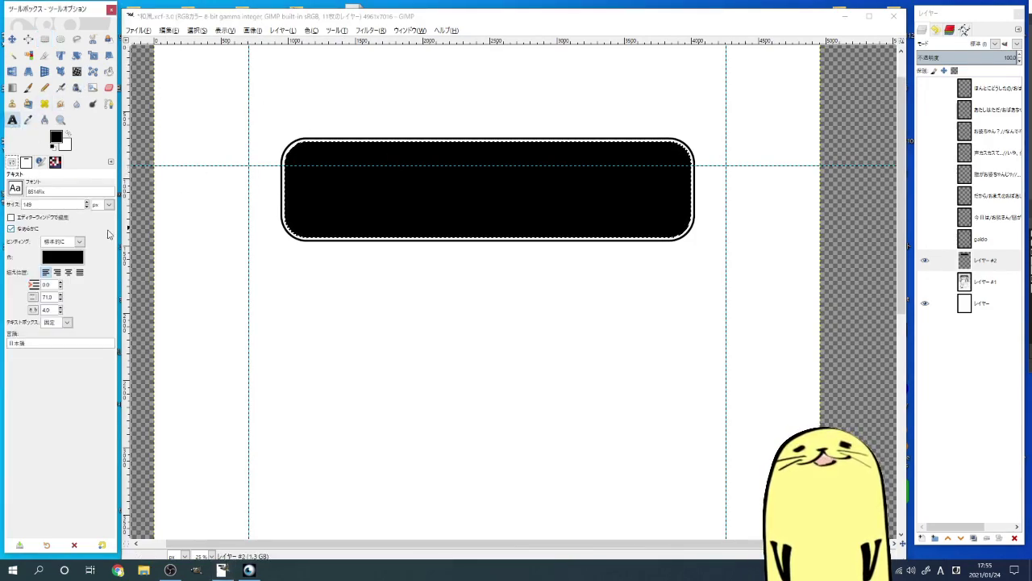
click(15, 189)
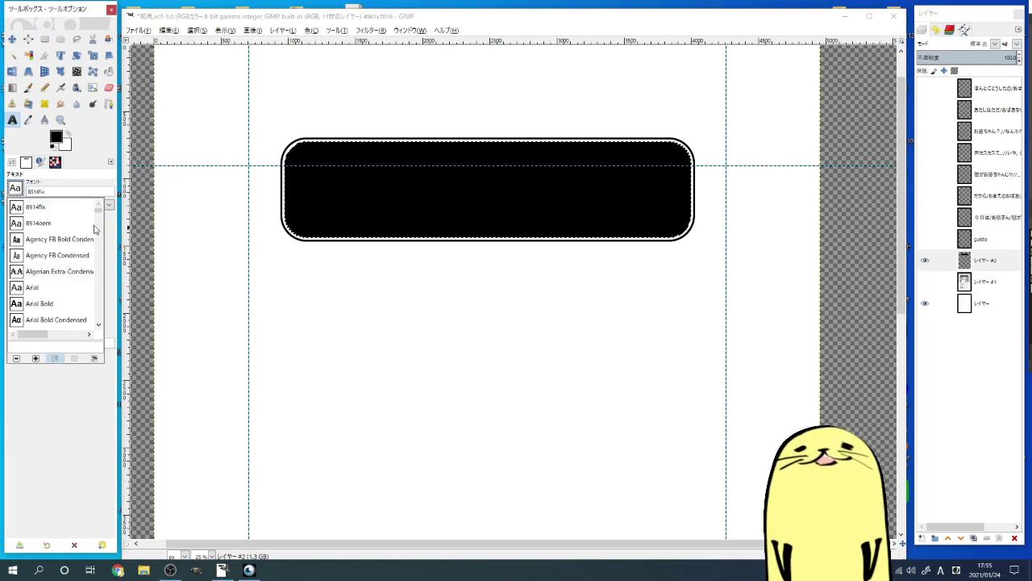
scroll(100, 246, down, 5)
scroll(100, 246, down, 5)
scroll(101, 246, down, 5)
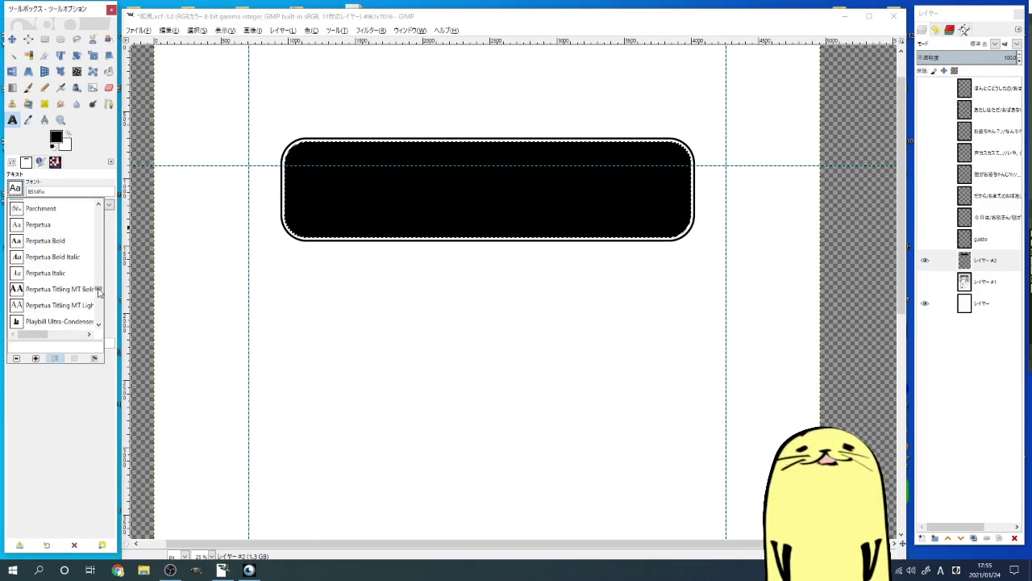
scroll(101, 246, down, 5)
scroll(100, 242, up, 5)
scroll(101, 242, up, 3)
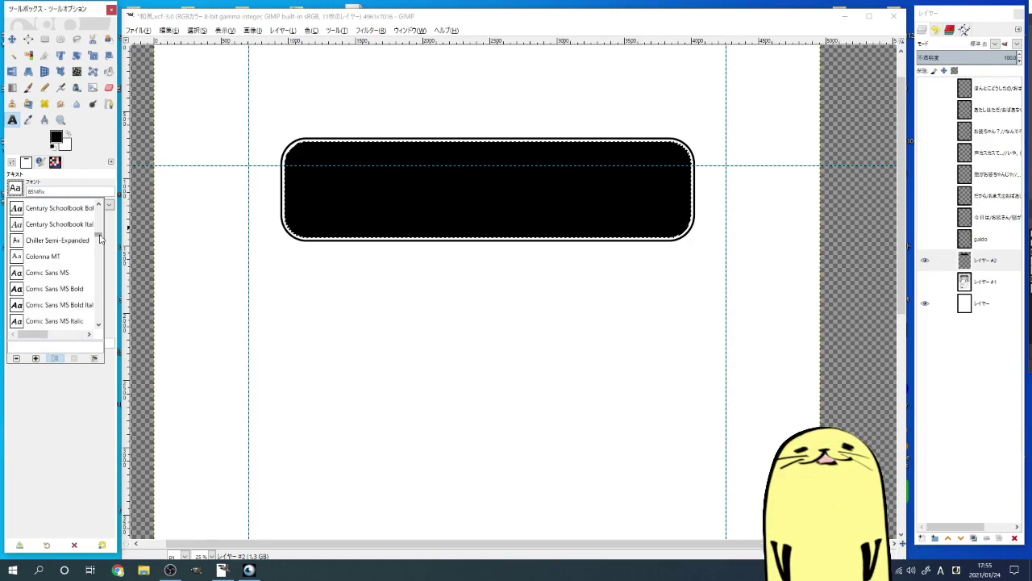
scroll(101, 246, down, 2)
scroll(100, 252, down, 2)
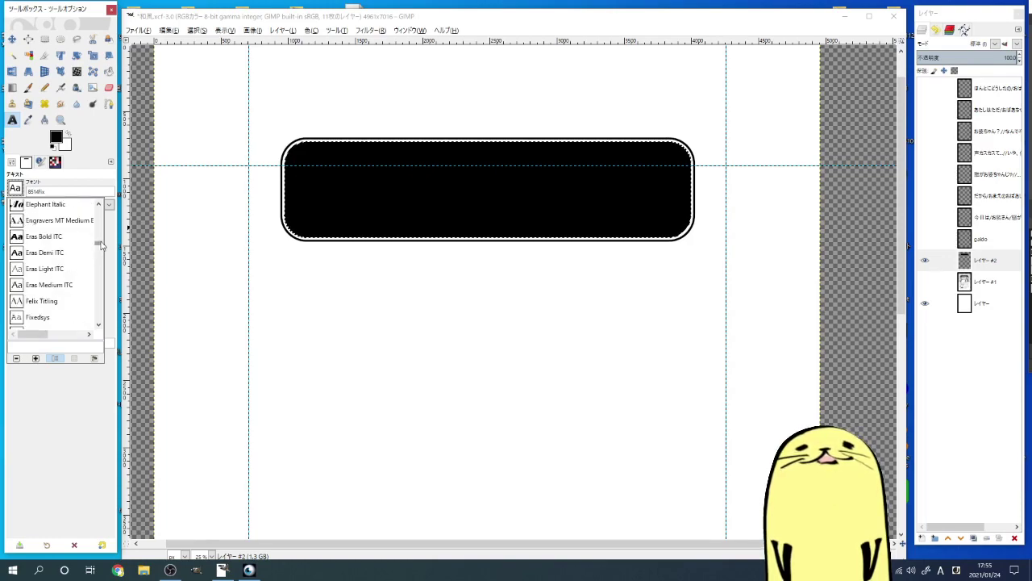
mouse_move(99, 252)
mouse_down()
mouse_move(103, 223)
mouse_move(100, 261)
mouse_up()
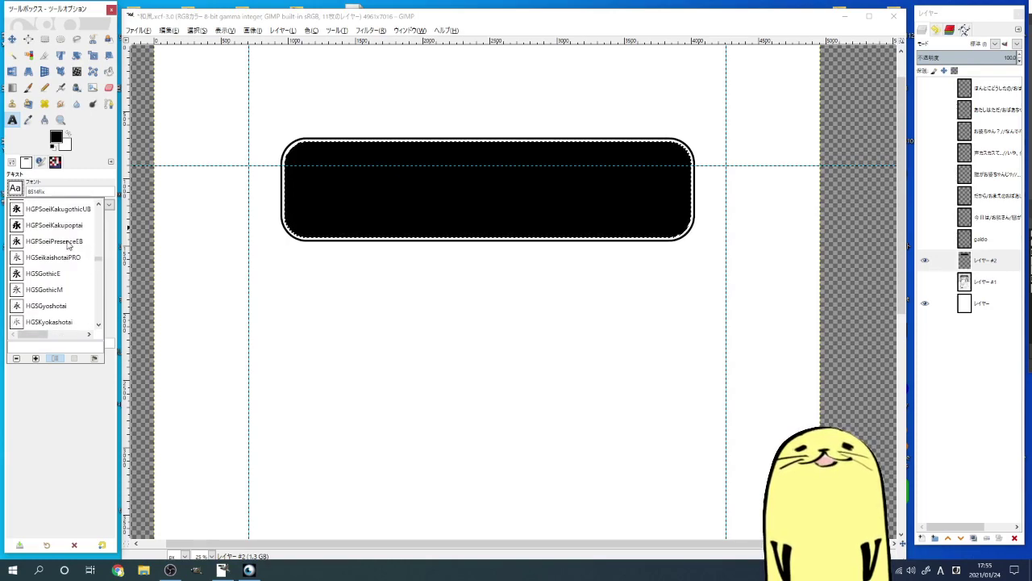
click(46, 305)
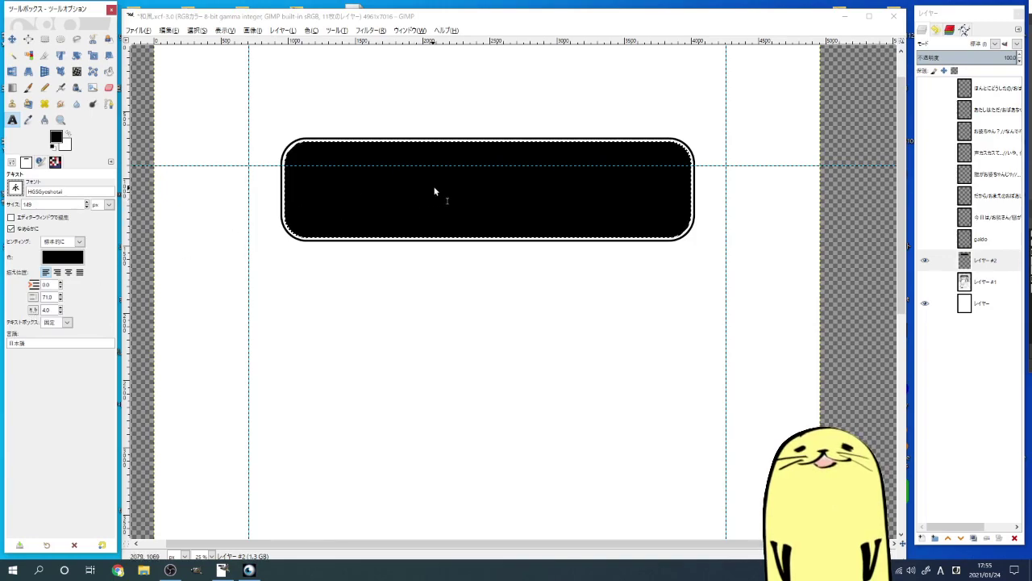
drag(310, 158, 672, 219)
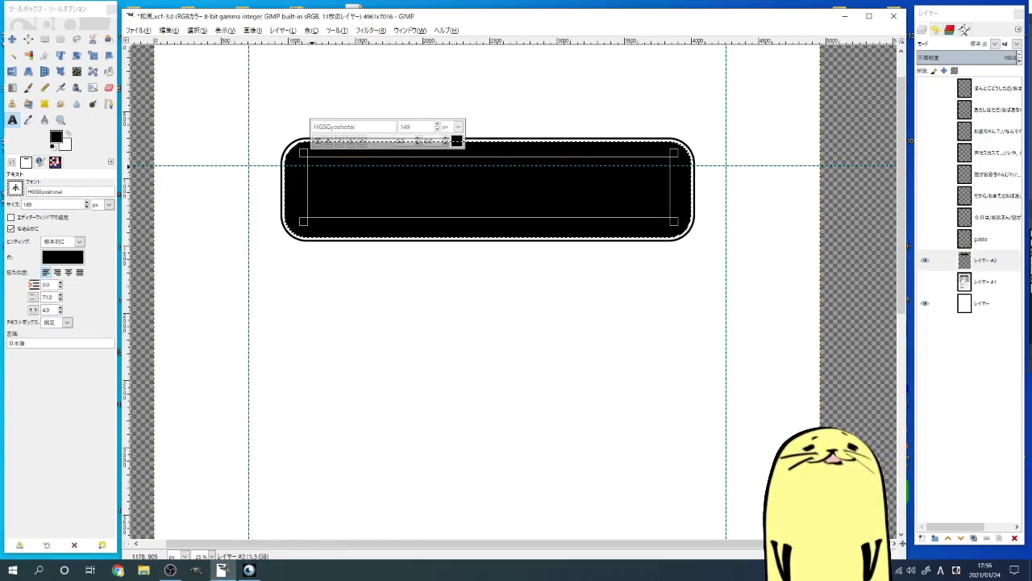
Step: Set the text colour to white and try entering 和風 with the Japanese IME
click(67, 134)
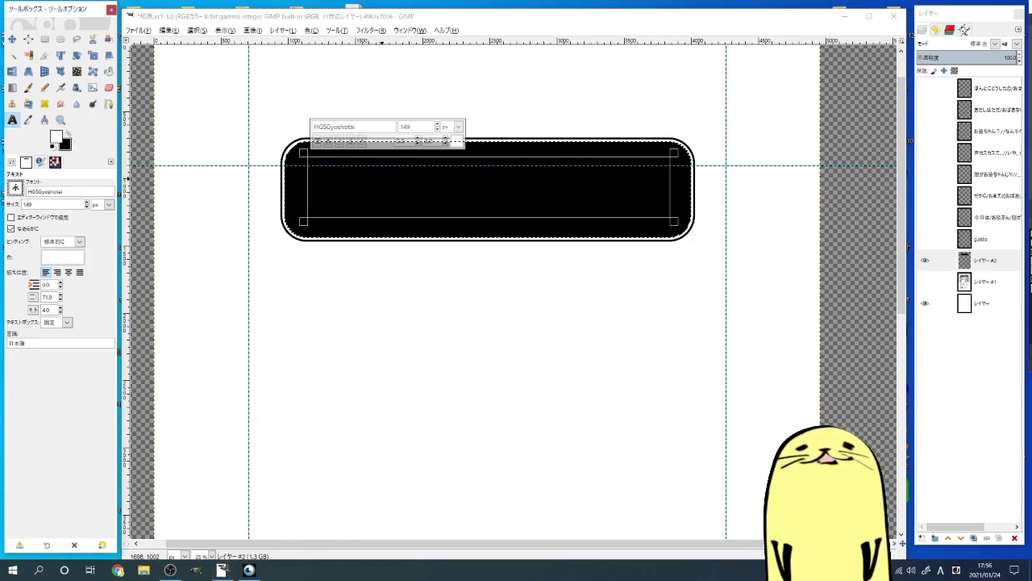
text(wahu)
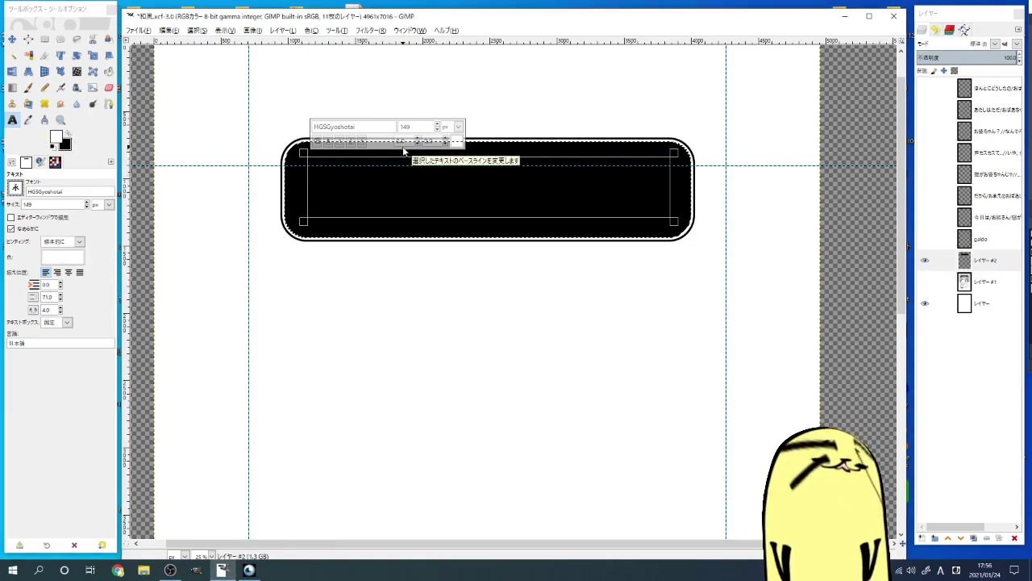
key(Return)
text(u)
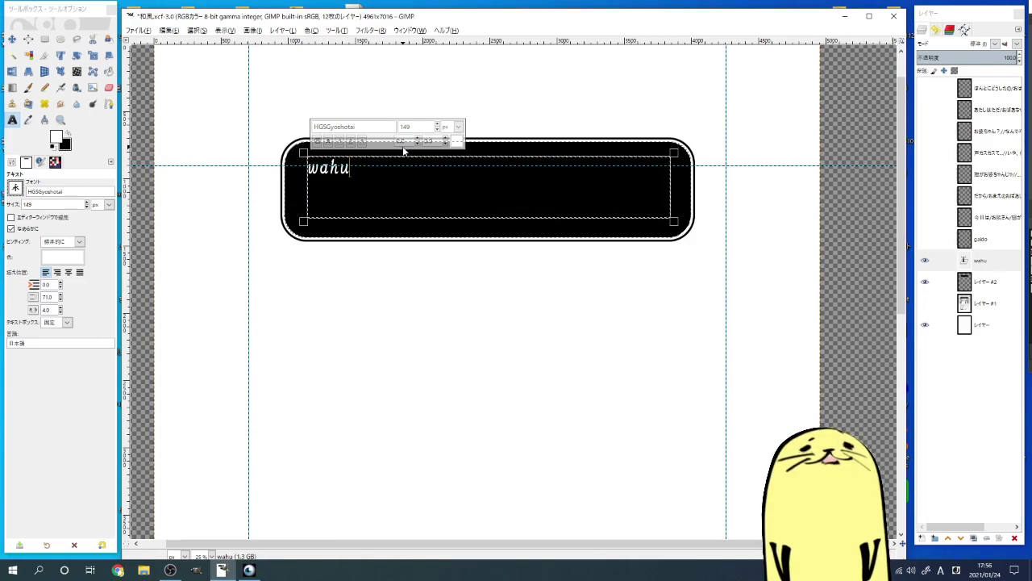
key(BackSpace)
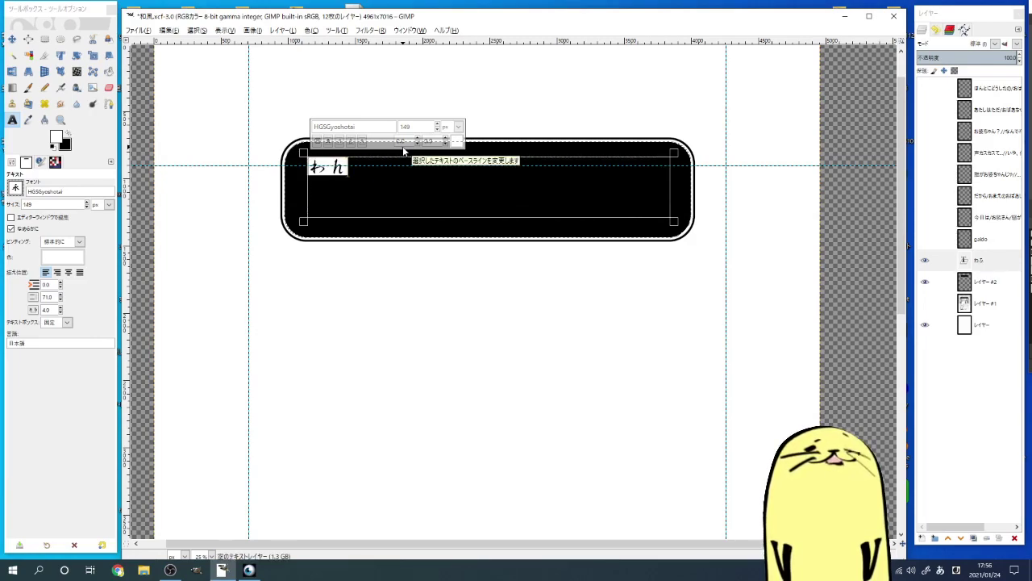
text(u)
key(space)
key(Return)
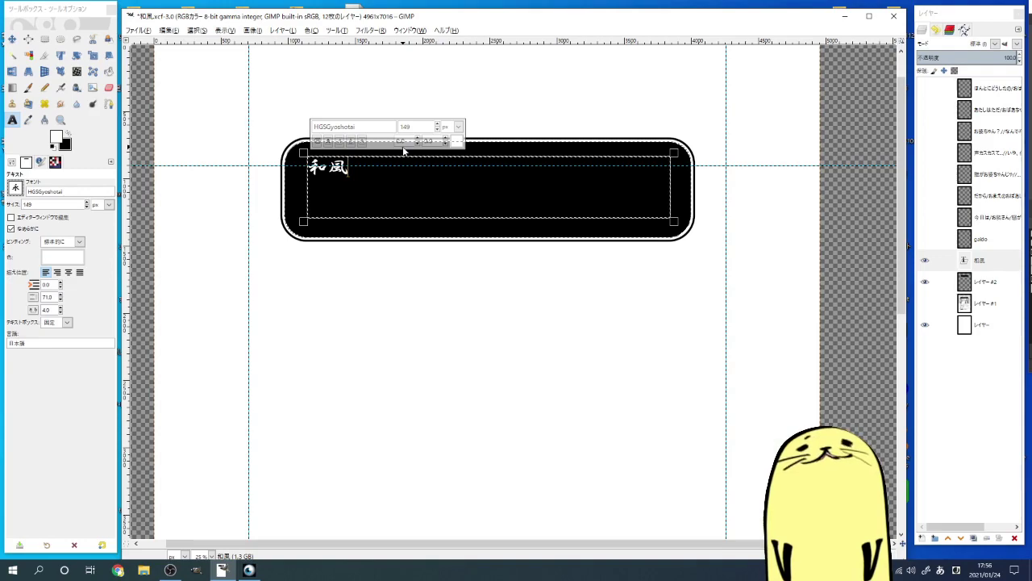
key(BackSpace)
key(BackSpace)
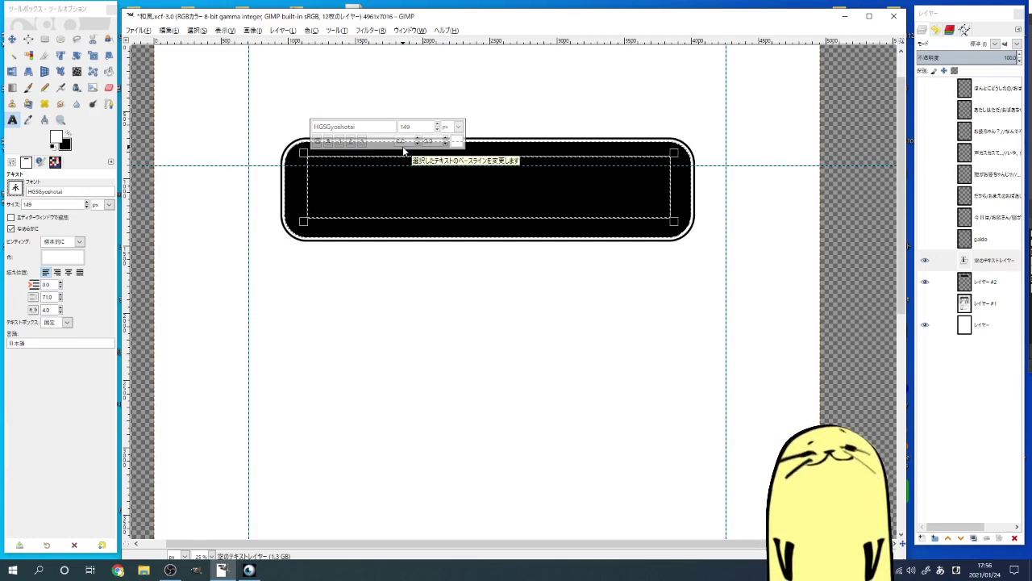
Step: Type わふう, convert it to 和風, and add って for the title
text(わふ)
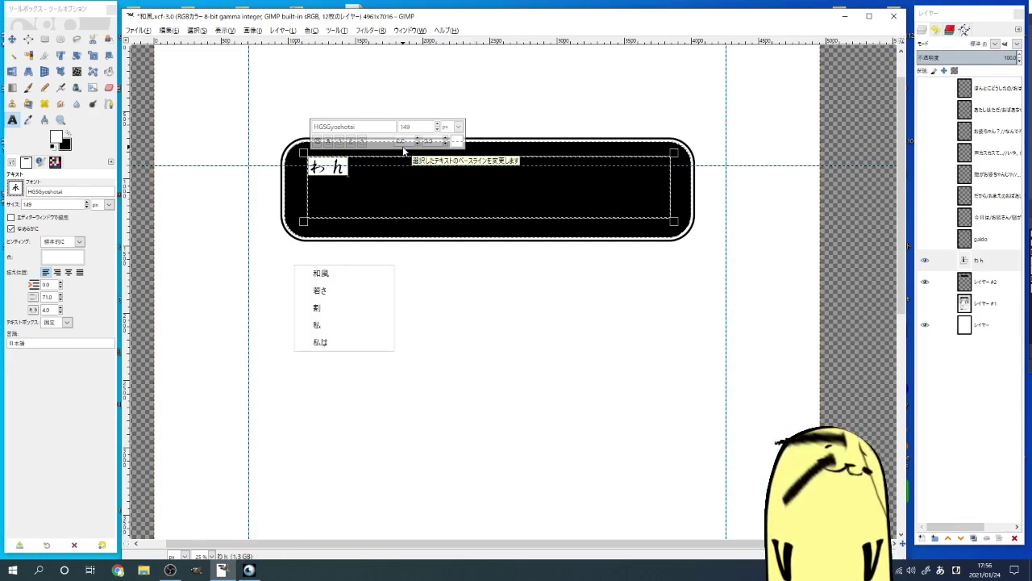
text(う)
key(Return)
key(space)
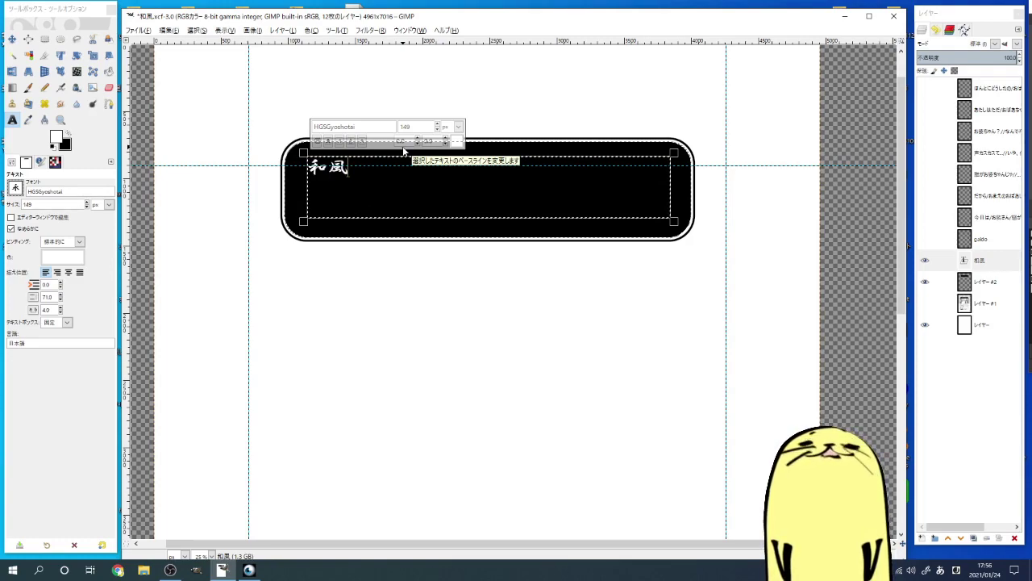
text(って)
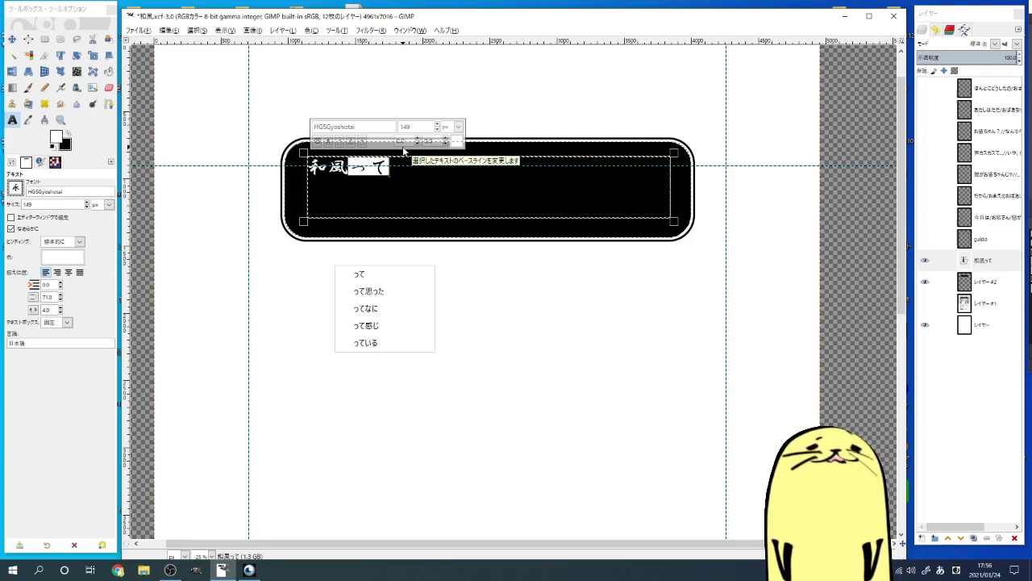
key(shift+t)
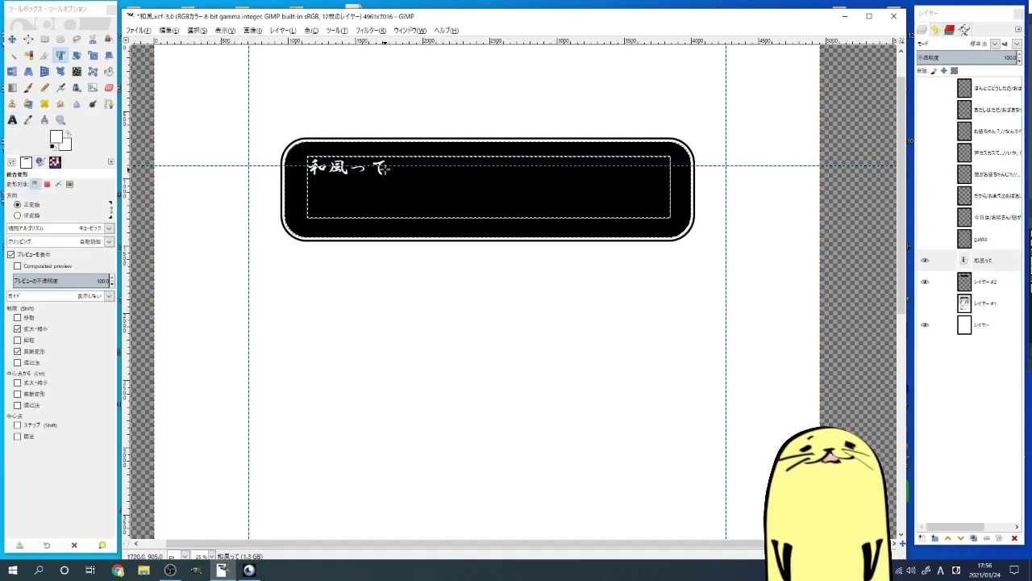
Step: Raise the 和風って font size to 307 and move its box toward the banner centre
click(388, 170)
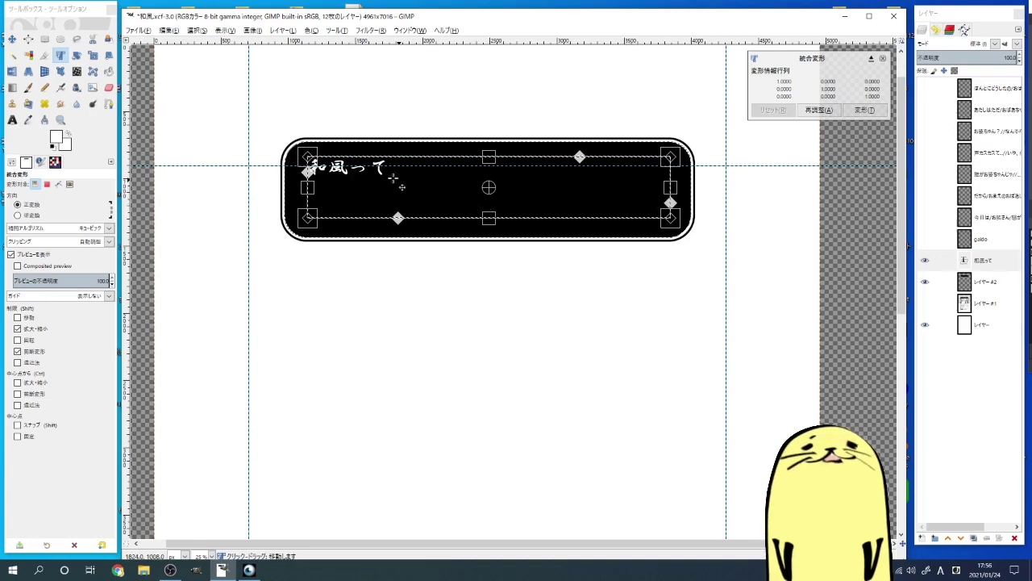
click(13, 120)
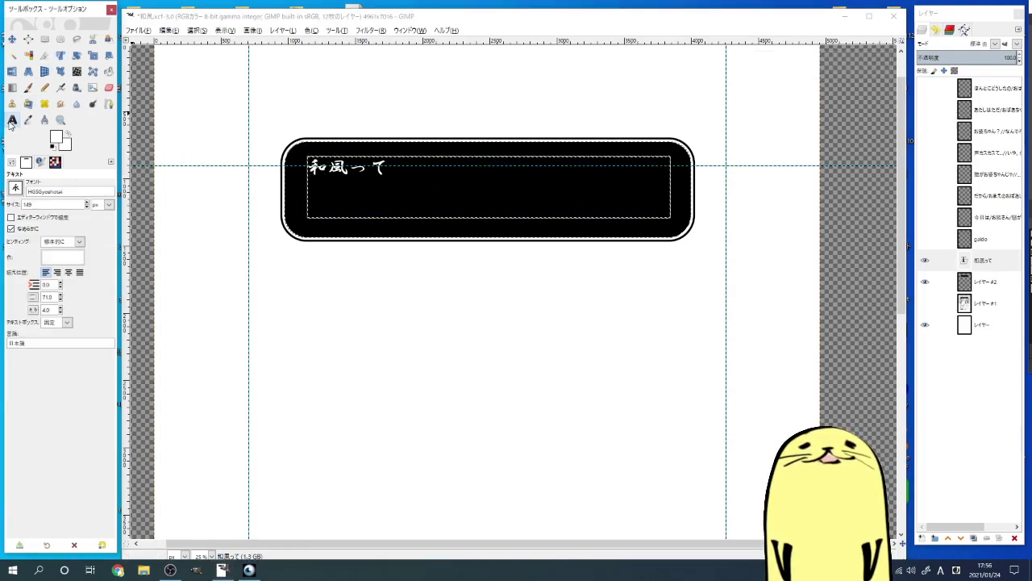
click(369, 179)
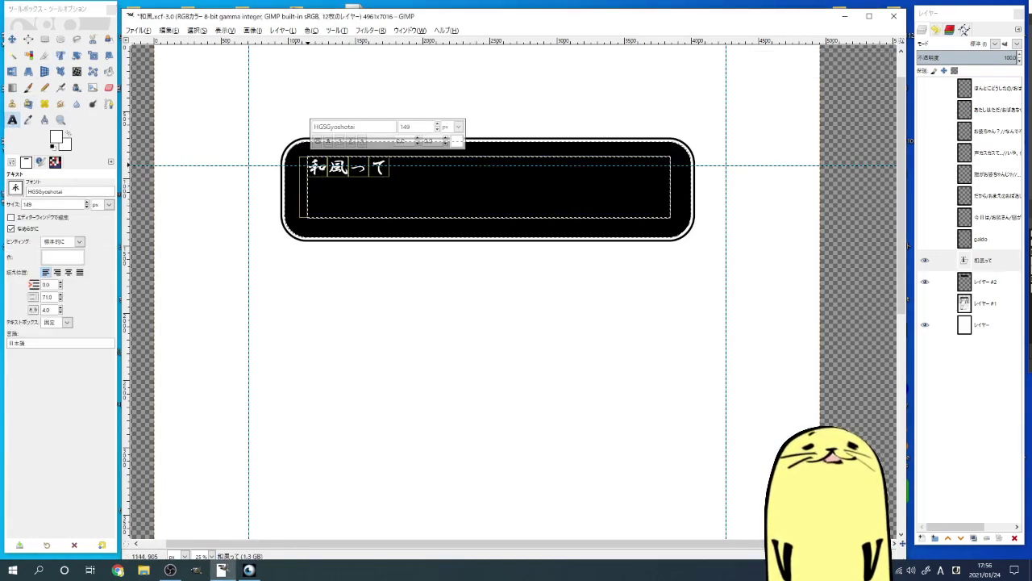
click(436, 125)
click(436, 125)
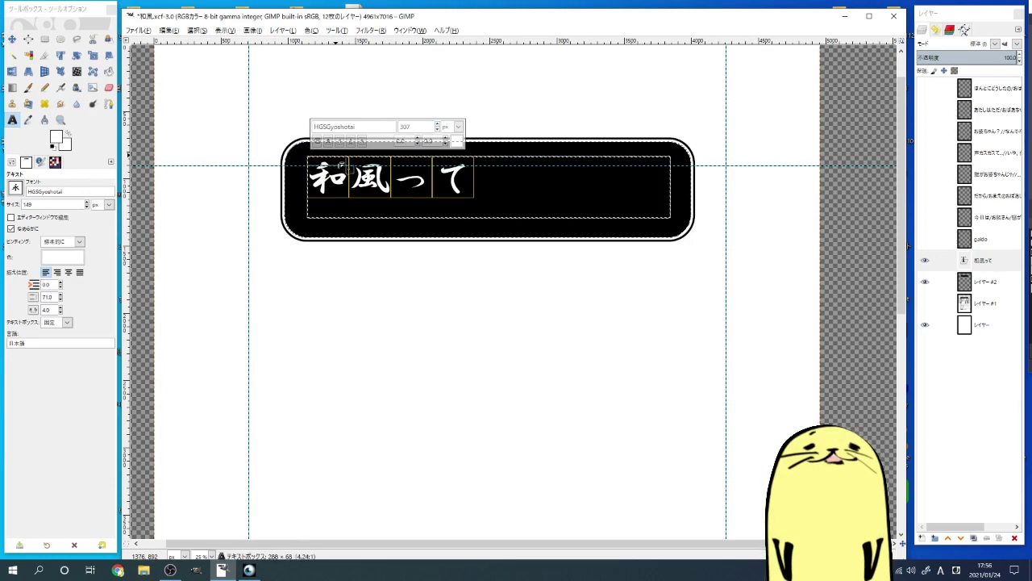
mouse_move(341, 165)
mouse_down()
mouse_move(324, 165)
mouse_move(665, 221)
mouse_up()
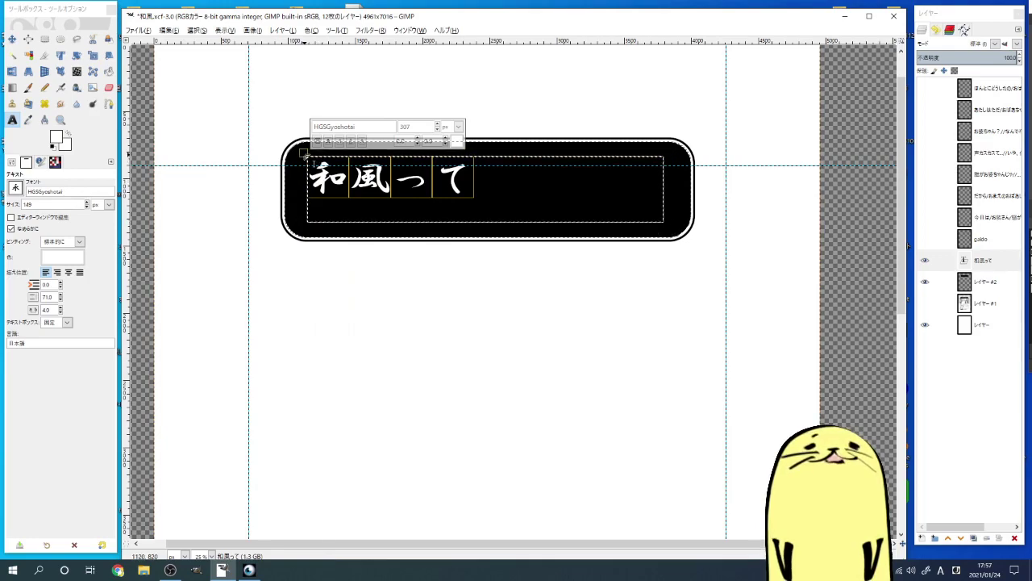
mouse_move(309, 155)
mouse_down()
mouse_move(406, 170)
mouse_move(400, 154)
mouse_move(406, 166)
mouse_up()
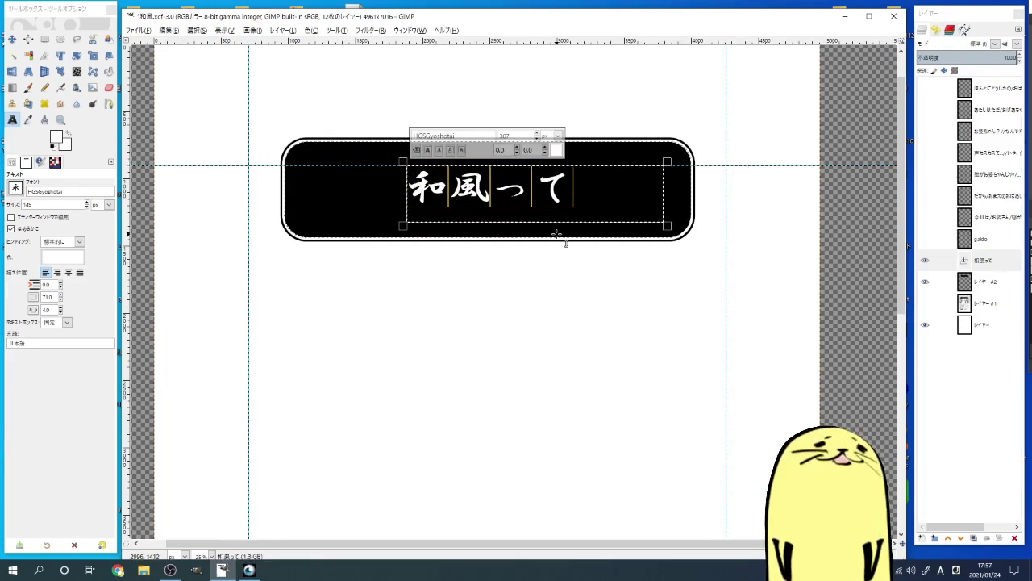
Step: Look over the page and select the 和風って title text box
ctrl+scroll(556, 235, down, 1)
scroll(556, 241, down, 5)
ctrl+scroll(555, 242, down, 1)
ctrl+scroll(556, 241, up, 1)
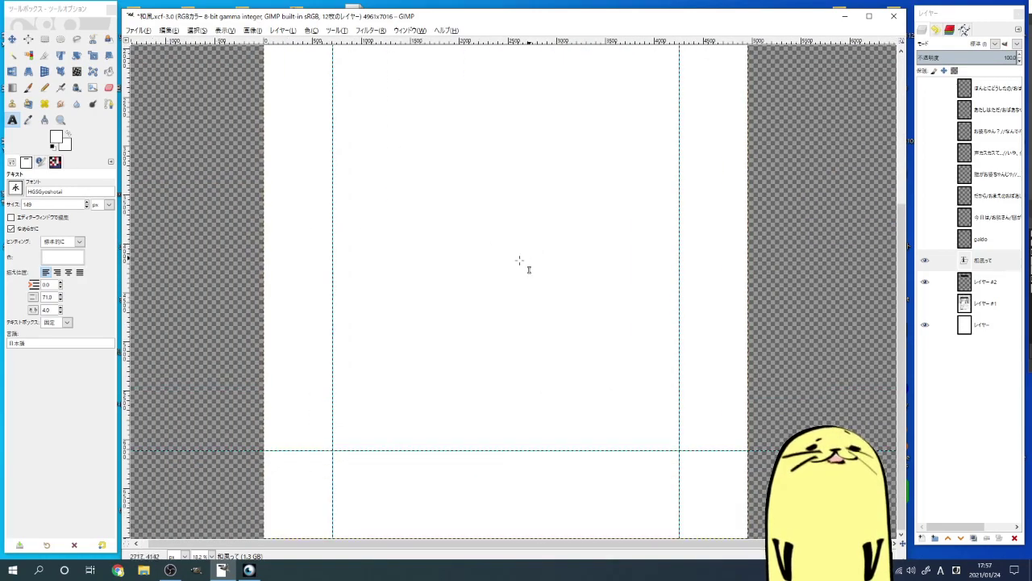
scroll(519, 260, up, 5)
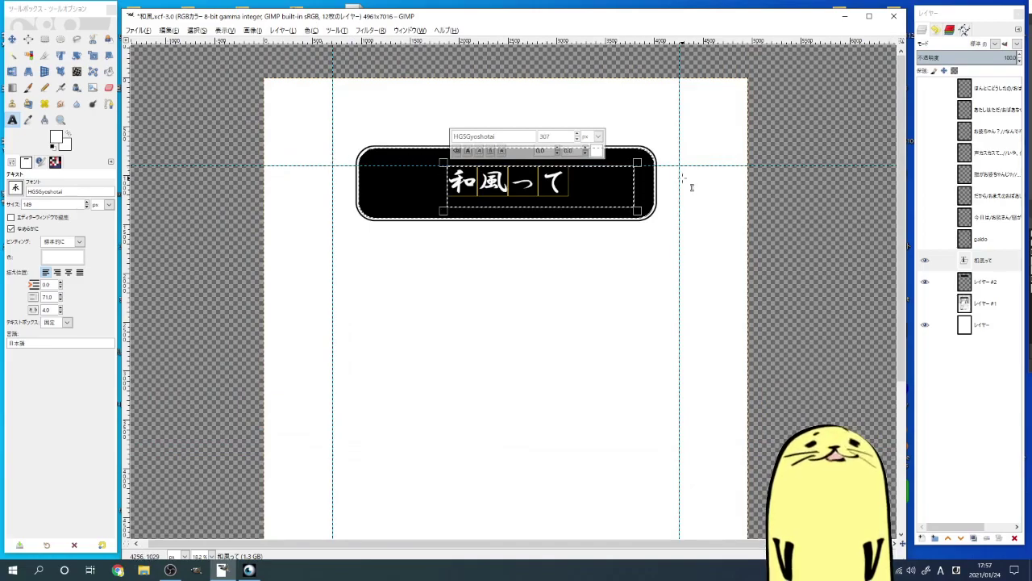
scroll(680, 436, down, 5)
scroll(678, 418, up, 5)
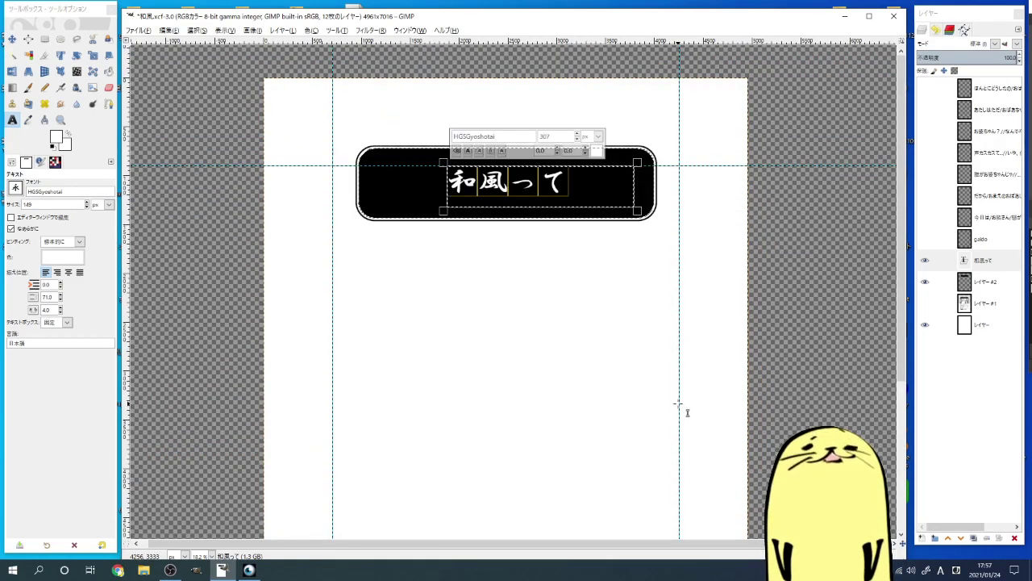
scroll(678, 403, down, 5)
scroll(680, 408, up, 5)
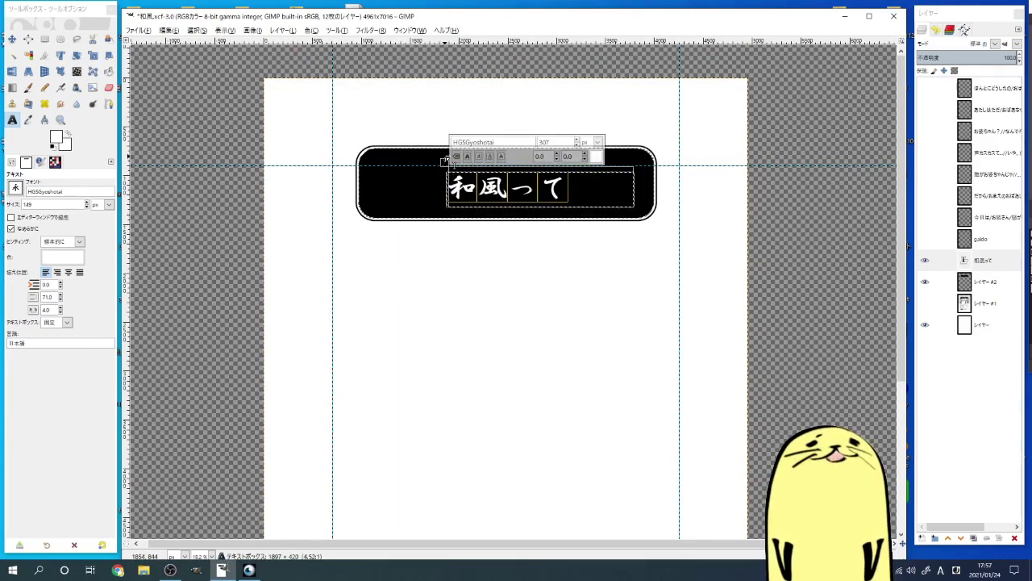
click(578, 189)
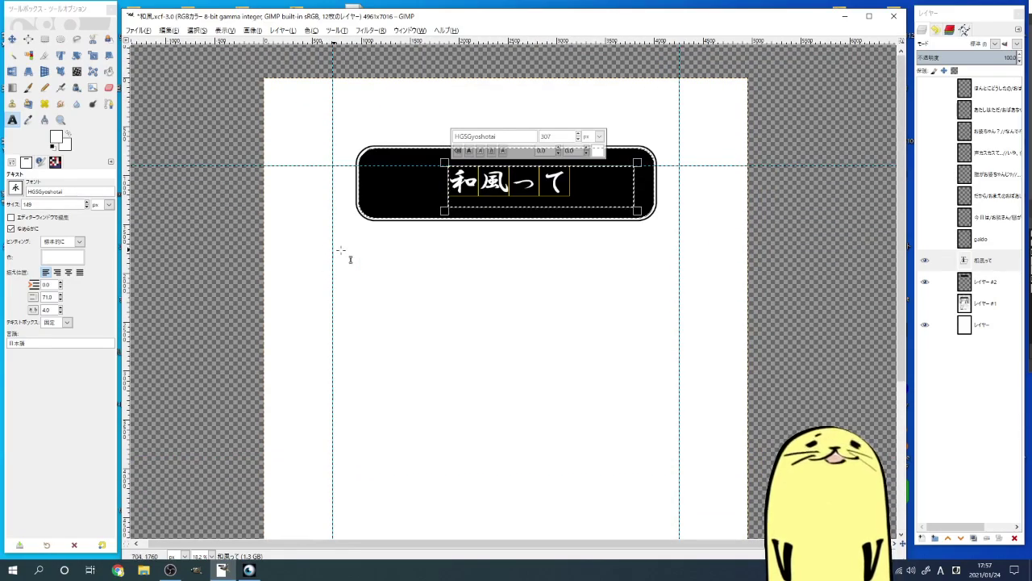
Step: Toggle the 和風って layer and show the galdo layer's panel frame outlines
click(925, 260)
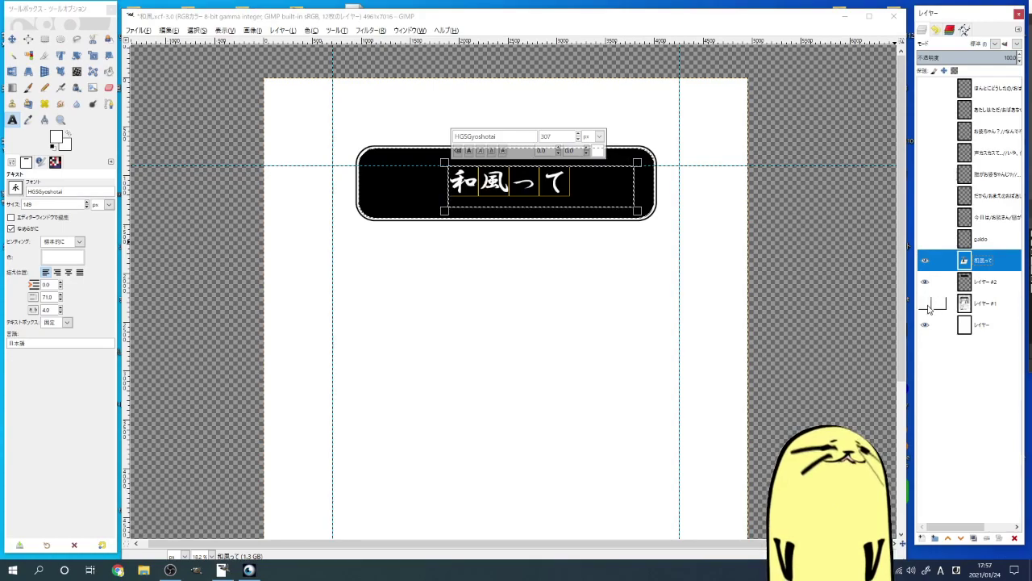
click(925, 238)
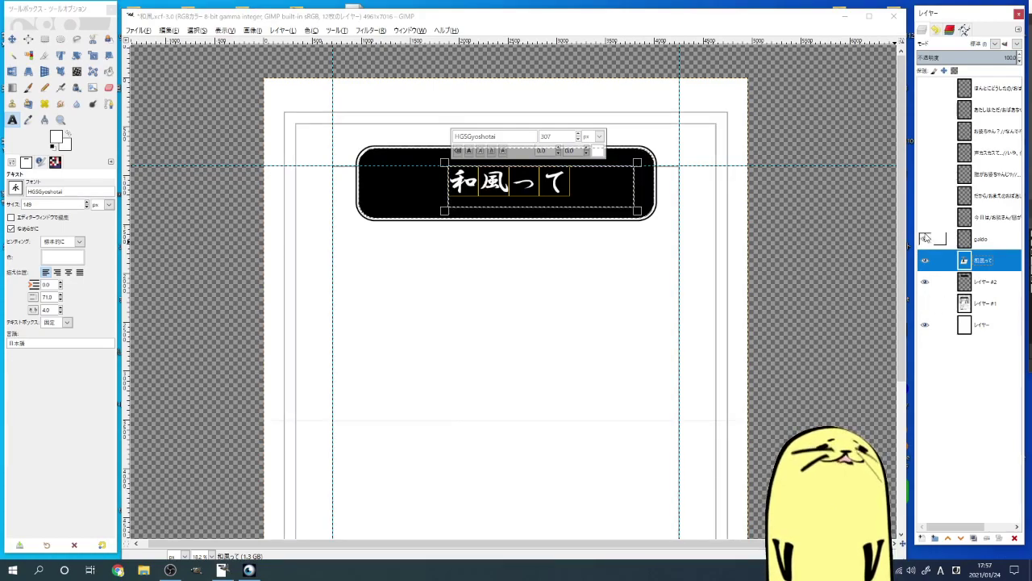
scroll(596, 300, down, 3)
scroll(688, 203, up, 5)
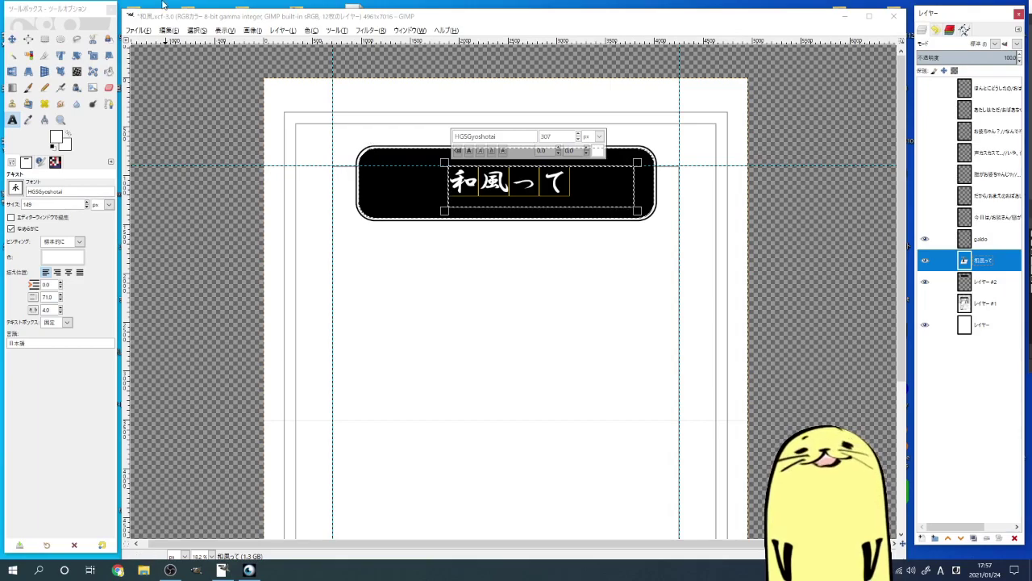
Step: Finish text editing and make レイヤー#1 the active layer
click(197, 29)
key(Escape)
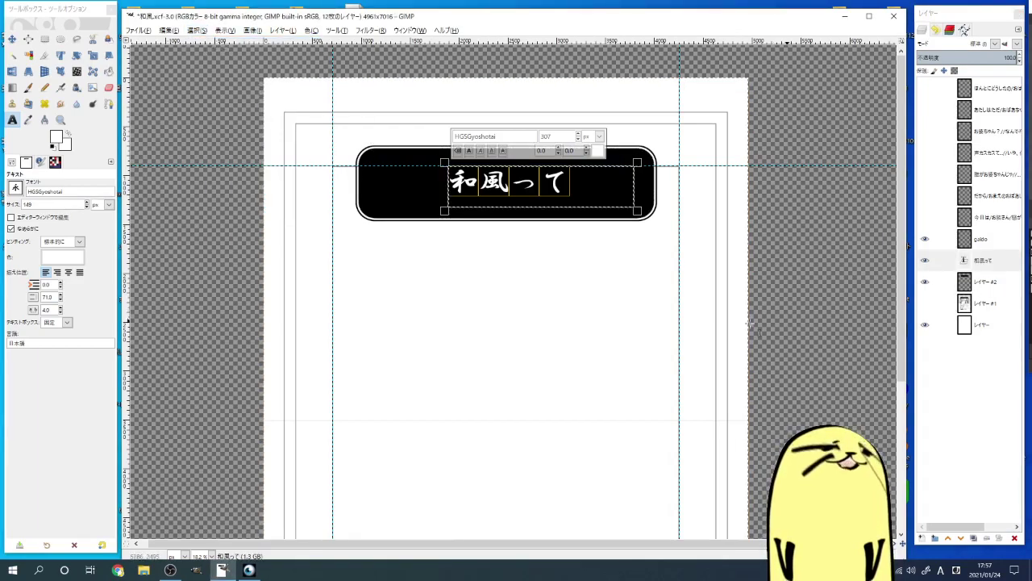
click(977, 303)
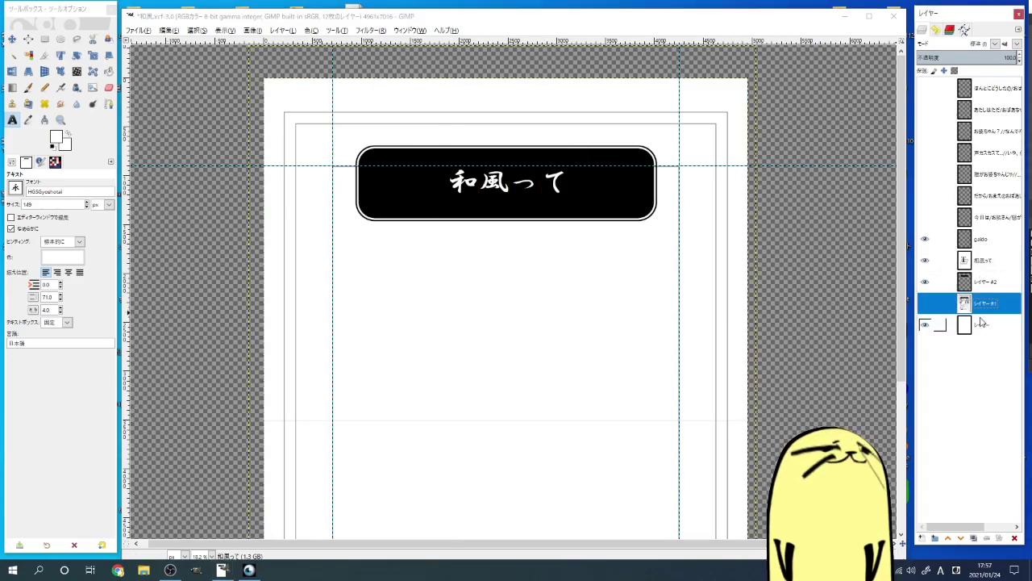
Step: Move the 和風って layer to the top of the stack with レイヤー#2 directly beneath it
click(986, 271)
drag(985, 270, 976, 88)
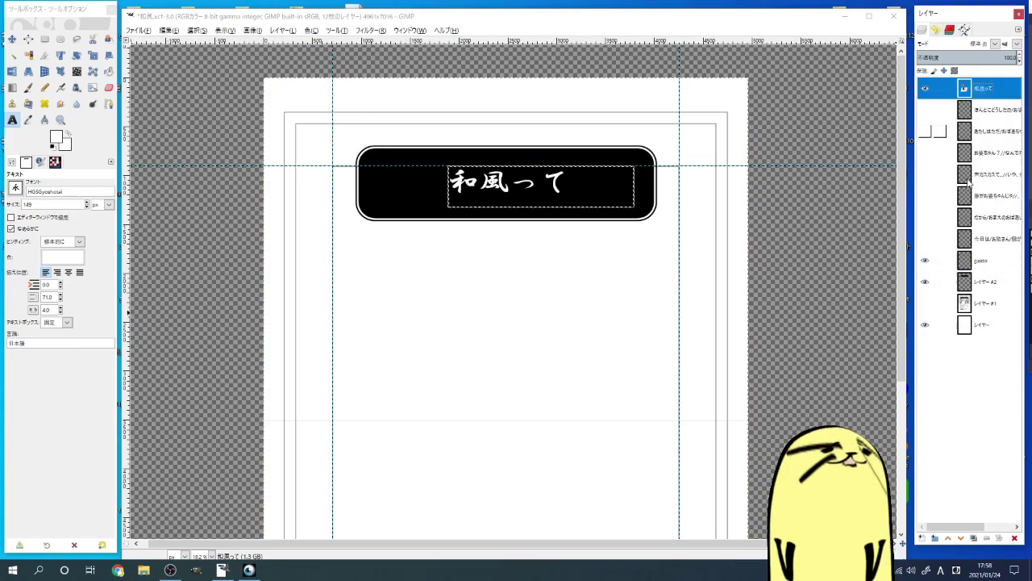
drag(978, 288, 980, 103)
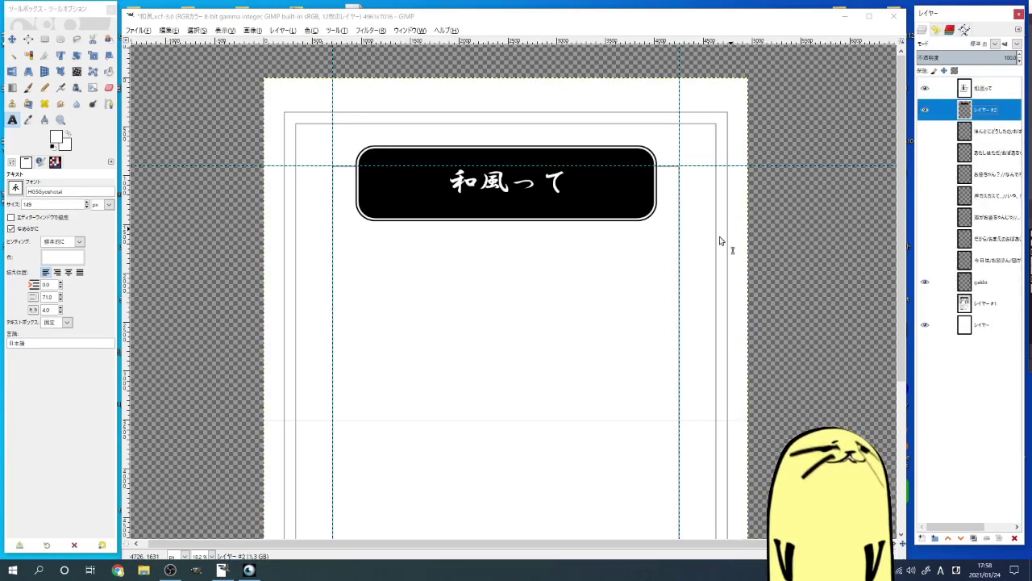
drag(902, 217, 886, 292)
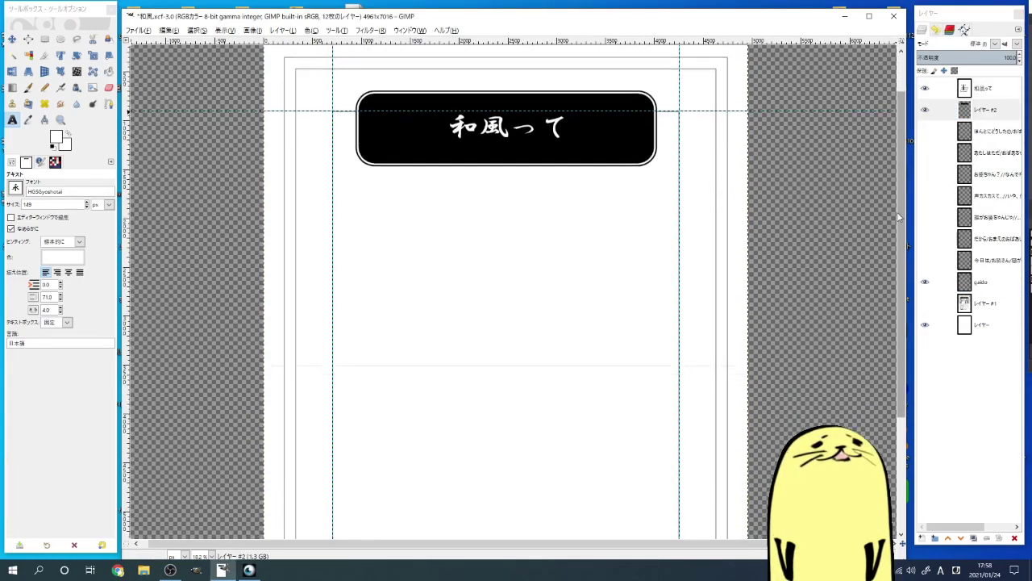
Step: Check the banner and panel frames across the page, then pick Rectangle Select
scroll(884, 292, up, 5)
ctrl+scroll(770, 186, down, 1)
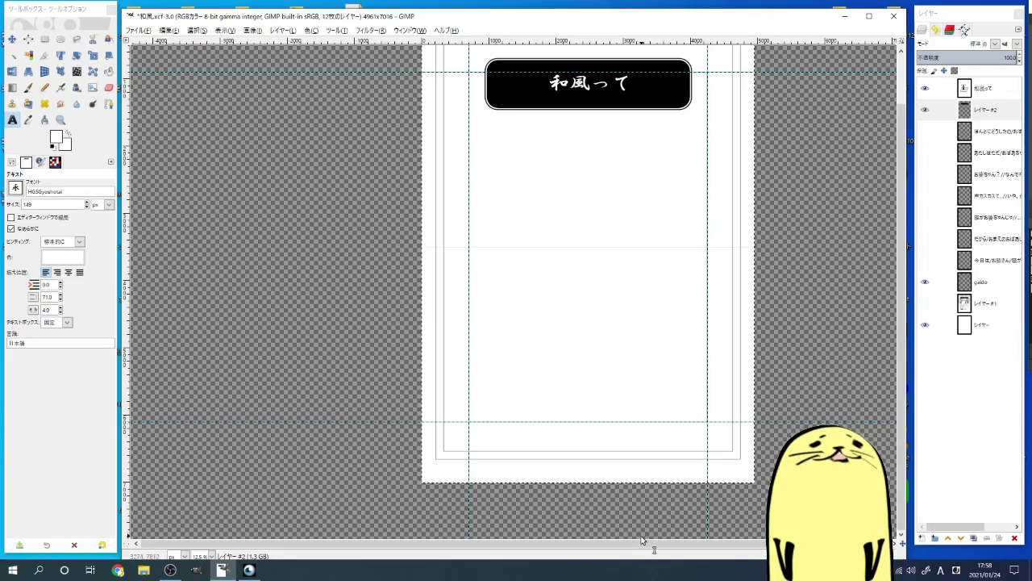
scroll(644, 547, right, 1)
scroll(644, 547, right, 5)
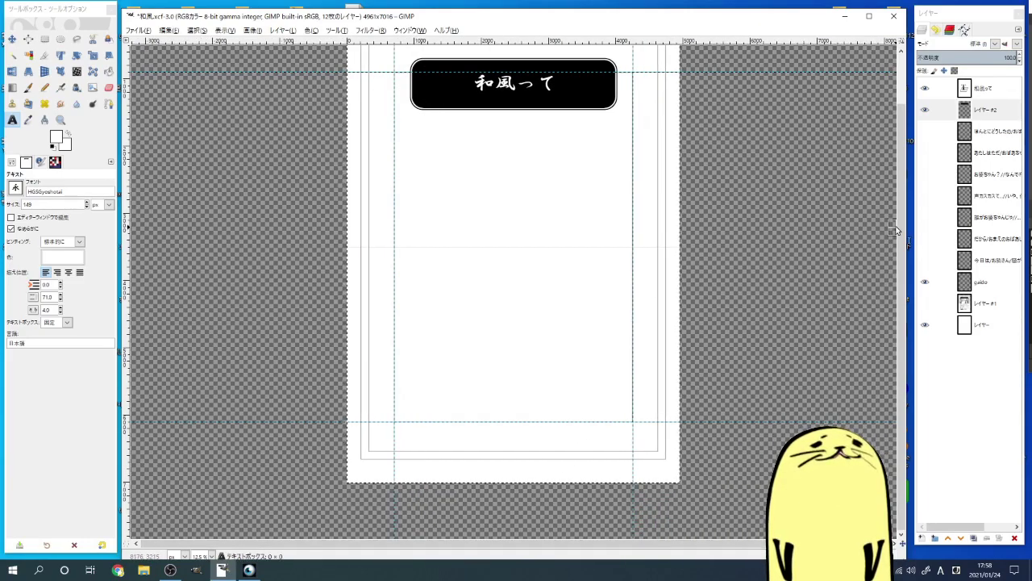
scroll(904, 216, up, 2)
scroll(903, 216, up, 1)
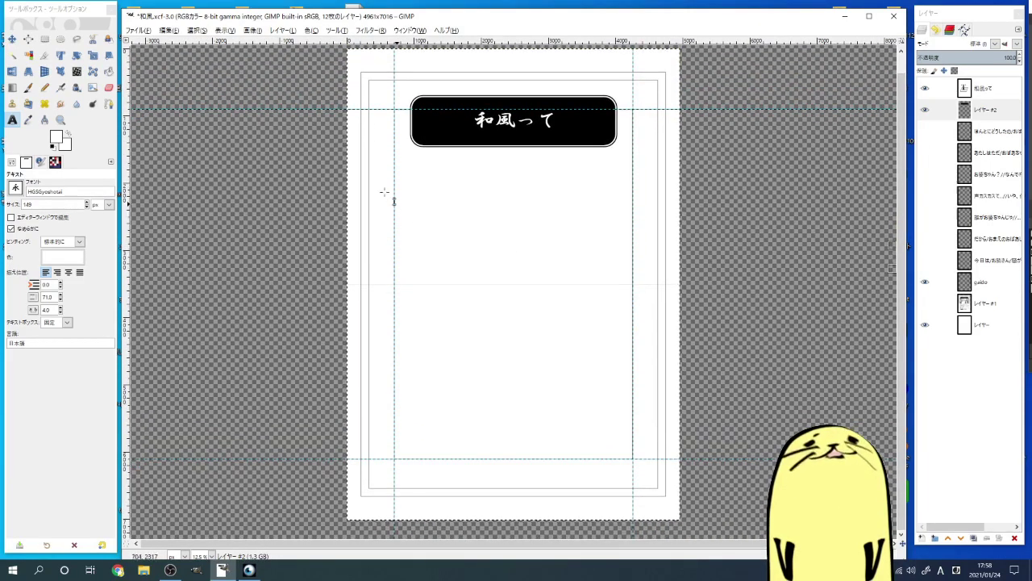
click(45, 38)
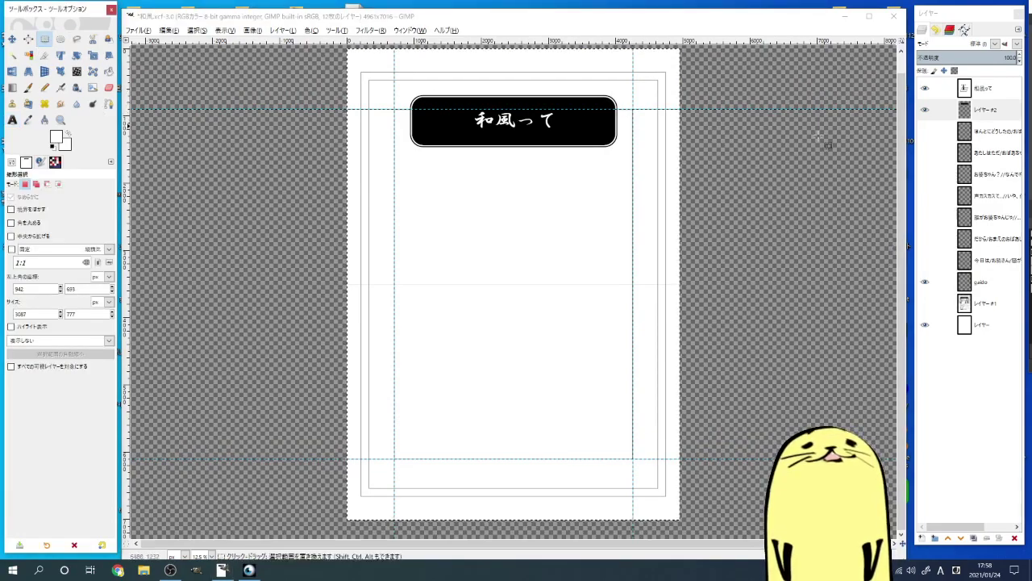
Step: Add new layer レイヤー #3 and fill a rectangle over the top panel with purple
click(922, 539)
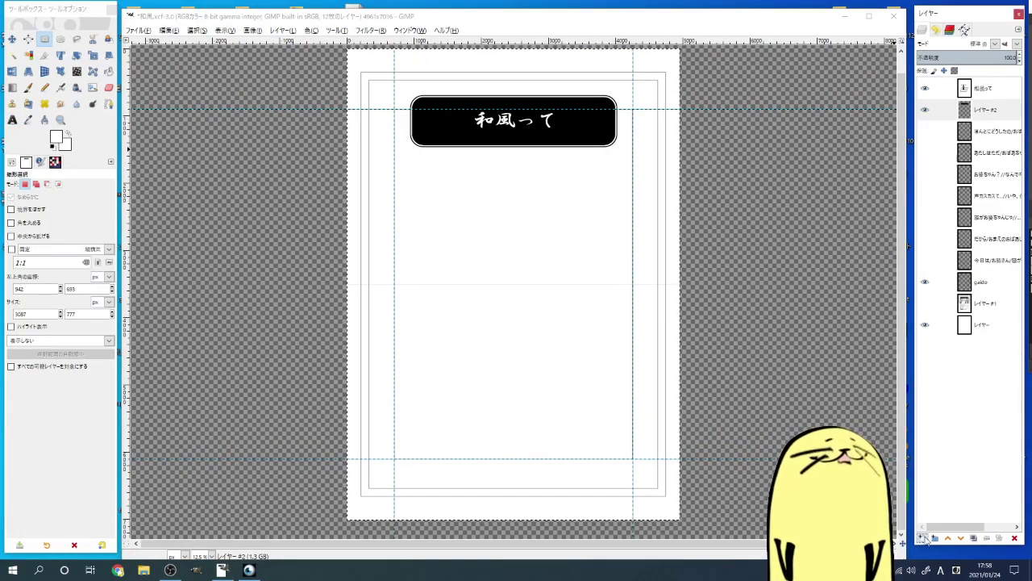
click(943, 541)
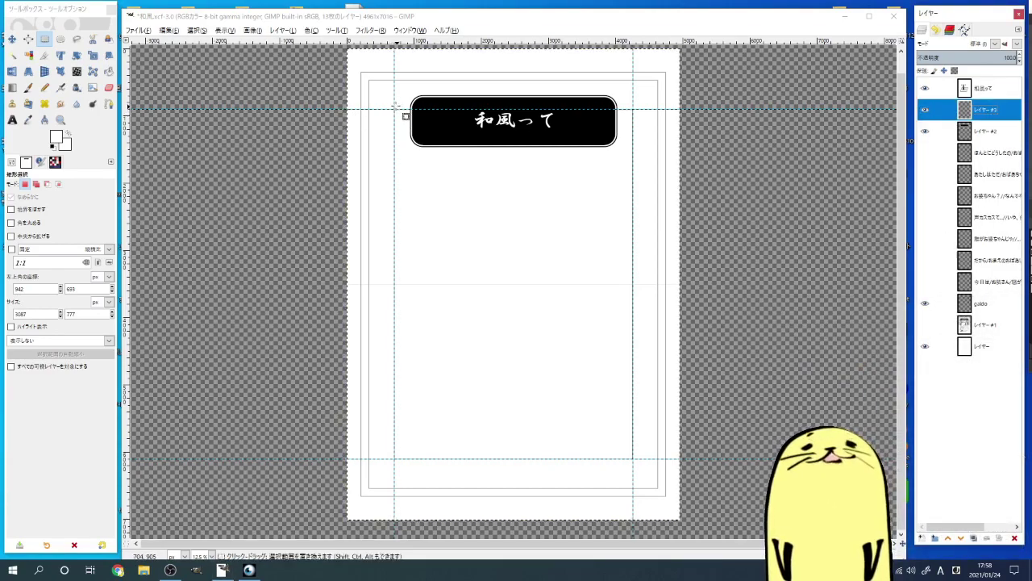
mouse_move(394, 108)
mouse_down()
mouse_move(659, 218)
mouse_move(632, 255)
mouse_up()
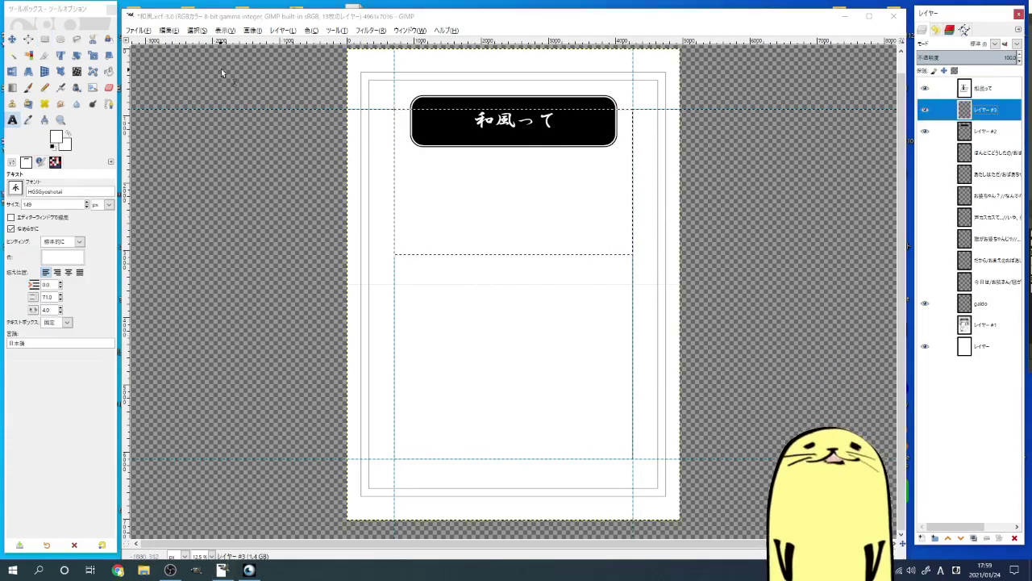
mouse_move(529, 255)
mouse_down()
mouse_move(530, 231)
mouse_move(530, 240)
mouse_up()
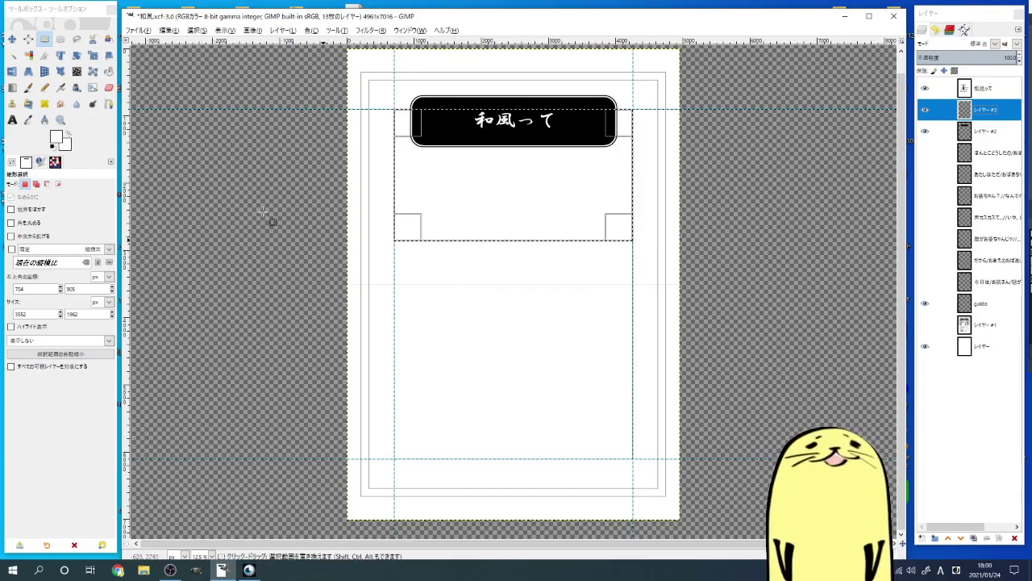
click(169, 29)
click(210, 173)
Step: Render a large-square checkerboard pattern over the purple area
scroll(400, 271, up, 3)
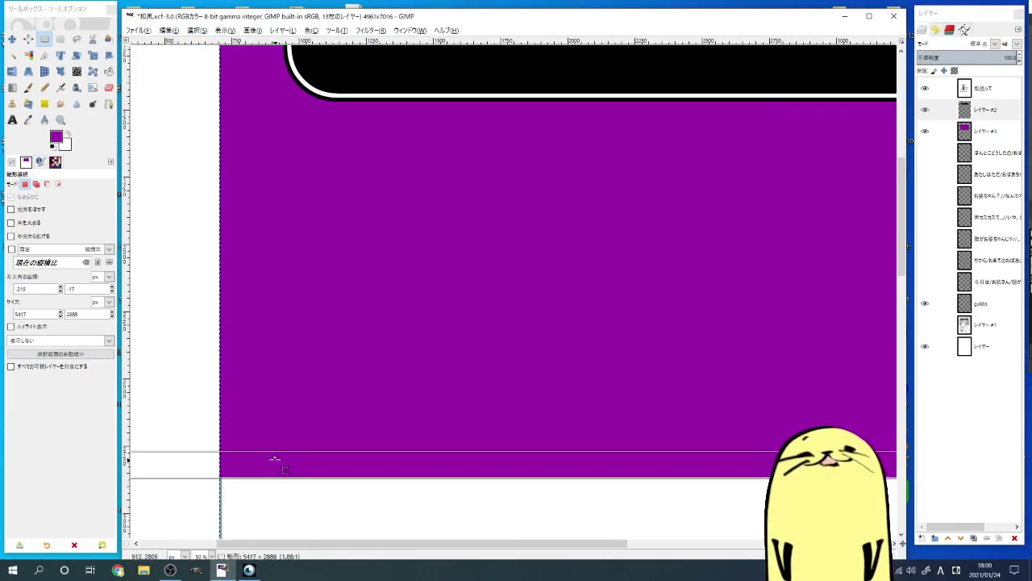
scroll(338, 232, down, 1)
key(alt+r)
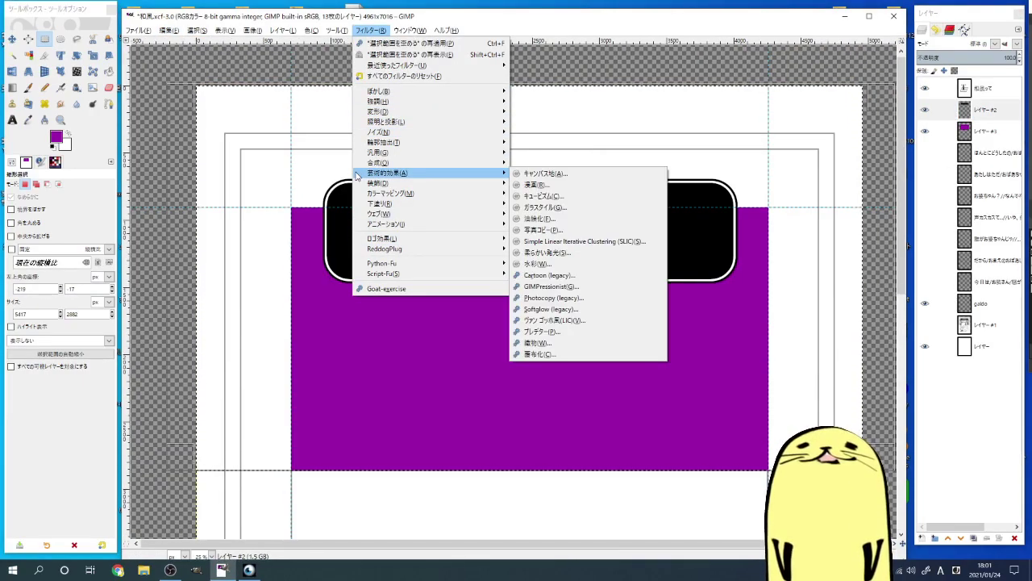
click(750, 284)
click(726, 257)
drag(637, 160, 686, 160)
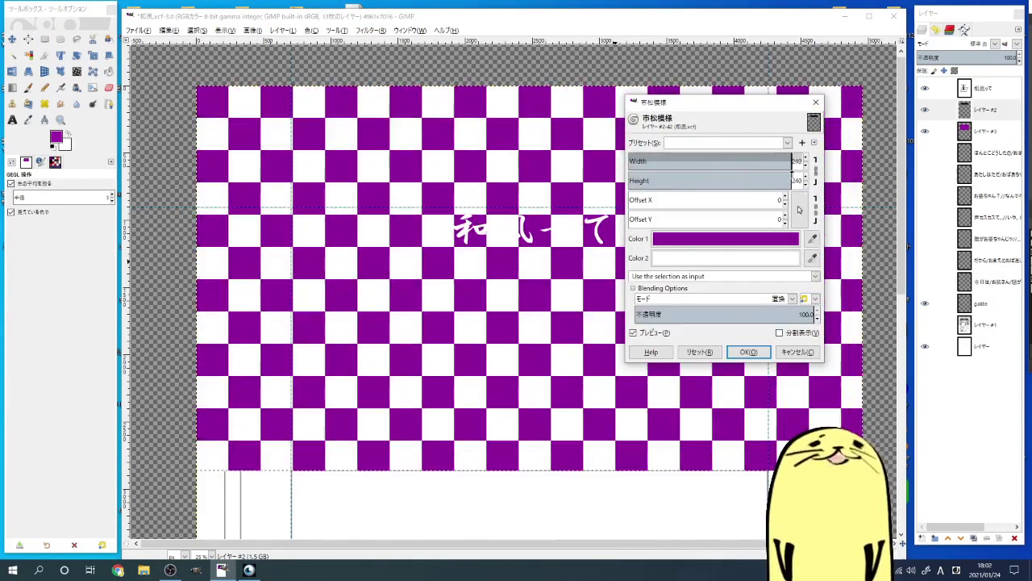
click(748, 352)
Step: Swirl the checkerboard with Whirl and Pinch, trying and cancelling the Shift distortion
click(369, 30)
key(Escape)
mouse_move(774, 161)
mouse_down()
mouse_move(718, 162)
mouse_move(690, 180)
mouse_up()
drag(766, 199, 708, 198)
click(749, 294)
click(371, 29)
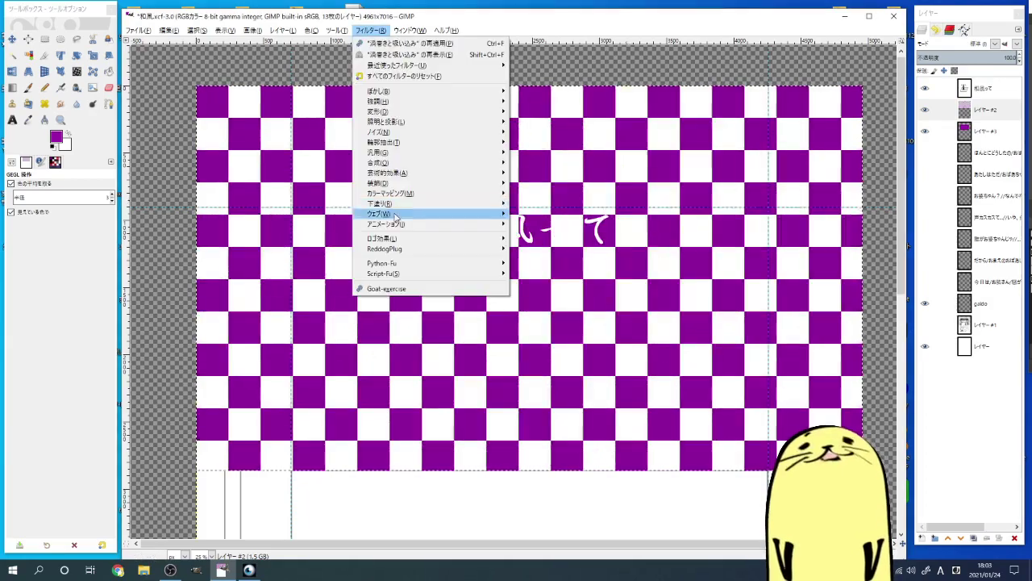
click(539, 214)
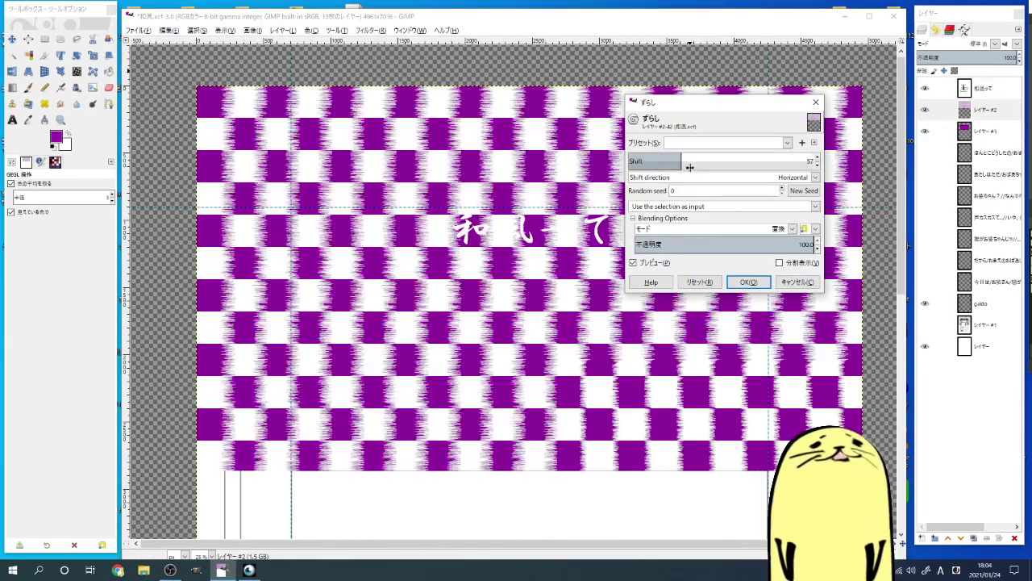
key(Escape)
click(371, 29)
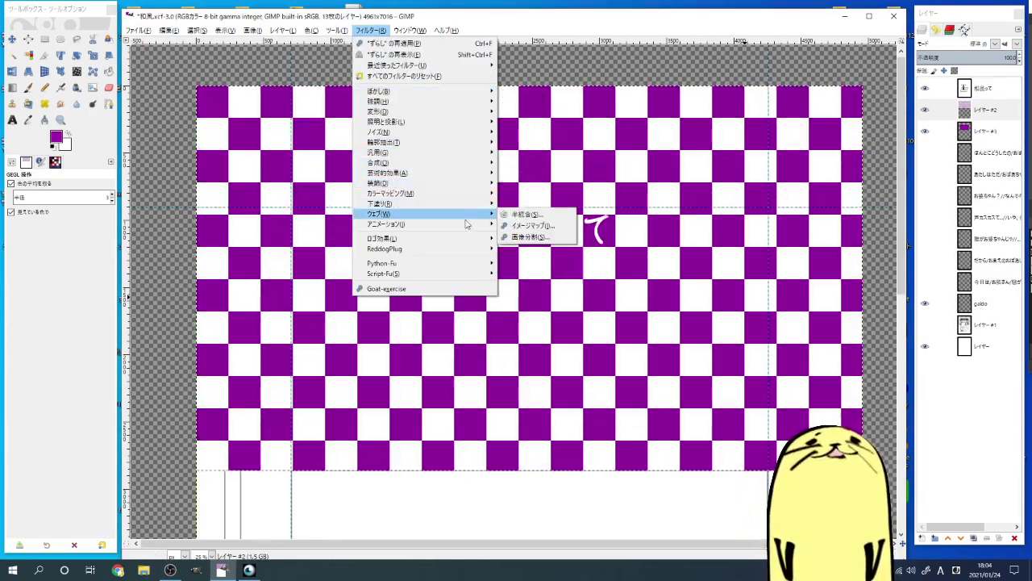
click(557, 236)
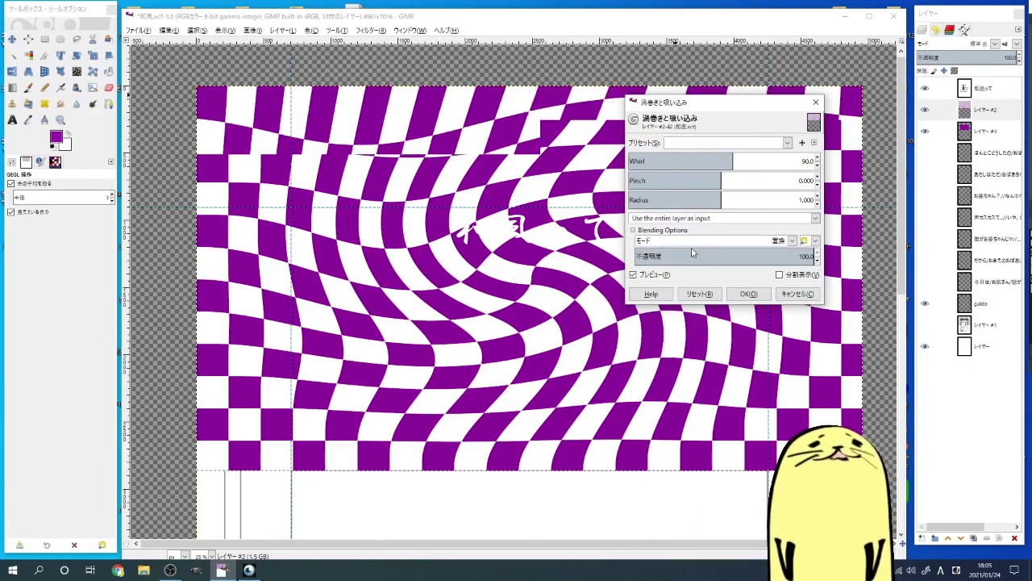
click(748, 293)
Step: Scale the swirled checkerboard layer up across the top of the page
key(shift+s)
click(281, 234)
key(minus)
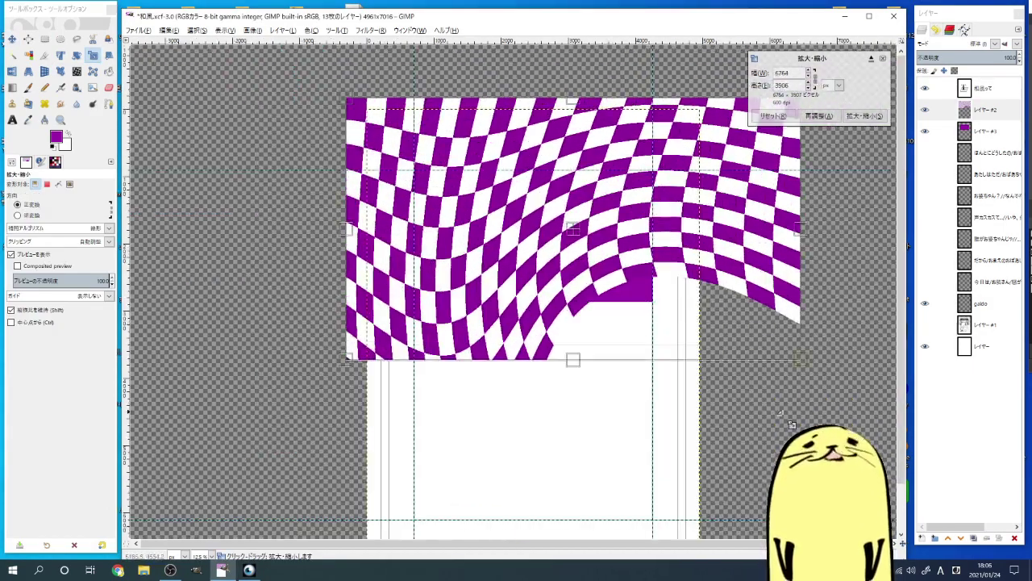
drag(629, 153, 663, 184)
key(Return)
Step: Select all the purple checker squares by colour
key(shift+o)
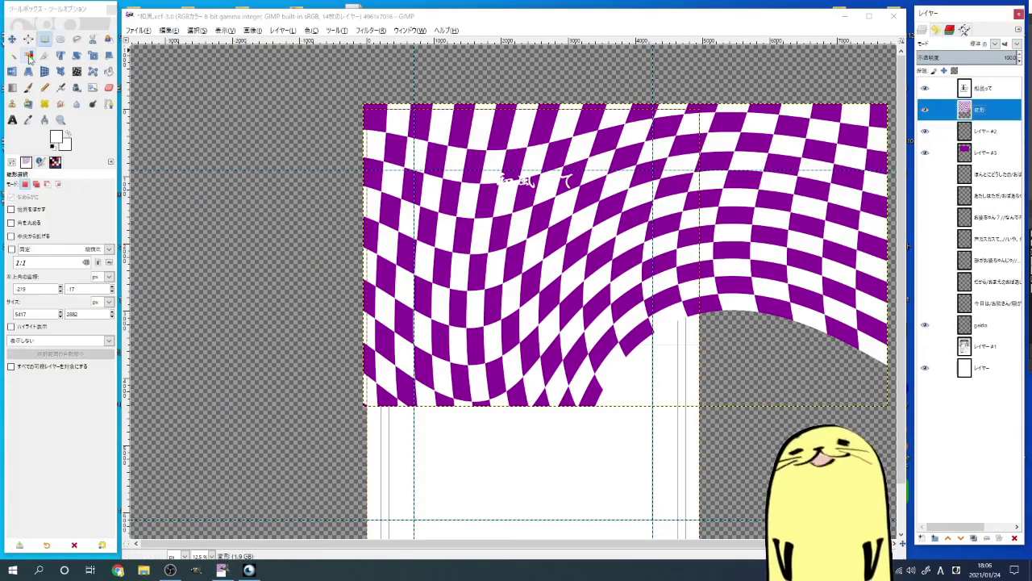
click(500, 162)
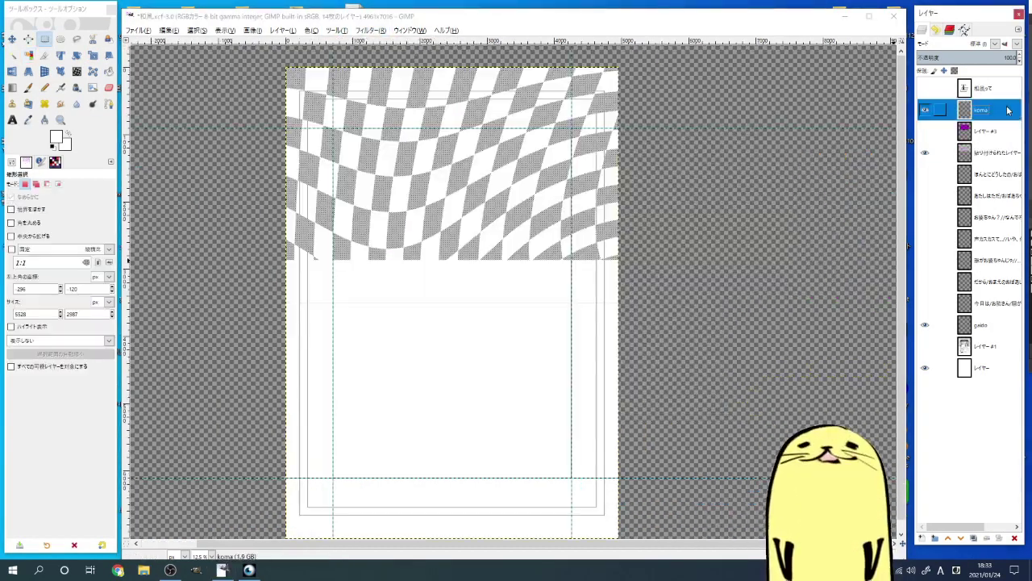
scroll(335, 136, down, 3)
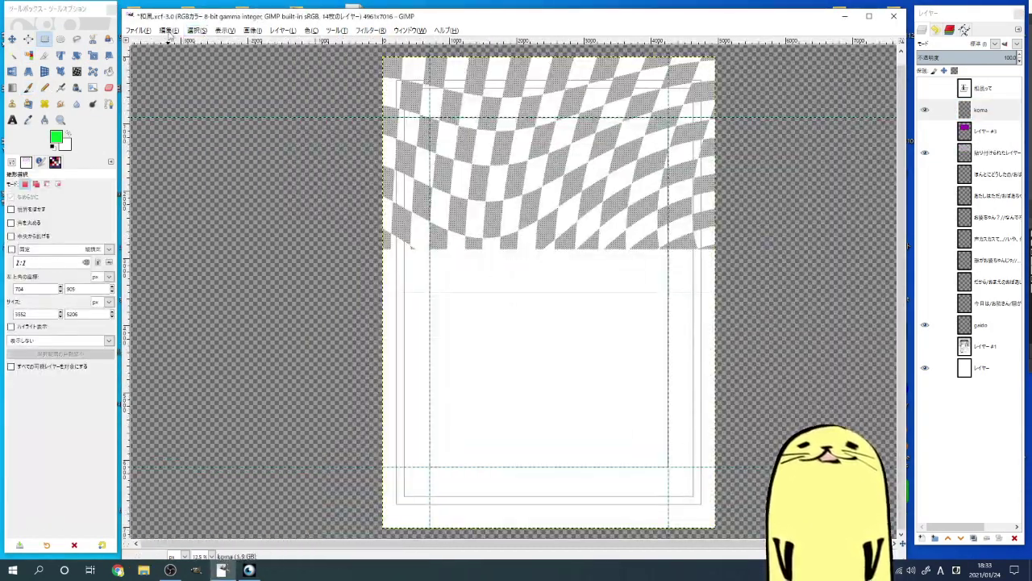
Step: Fill the page margin green and try a straight divider under the top panel, then undo it
key(ctrl+comma)
scroll(560, 272, up, 2)
scroll(335, 200, up, 3)
scroll(721, 219, down, 2)
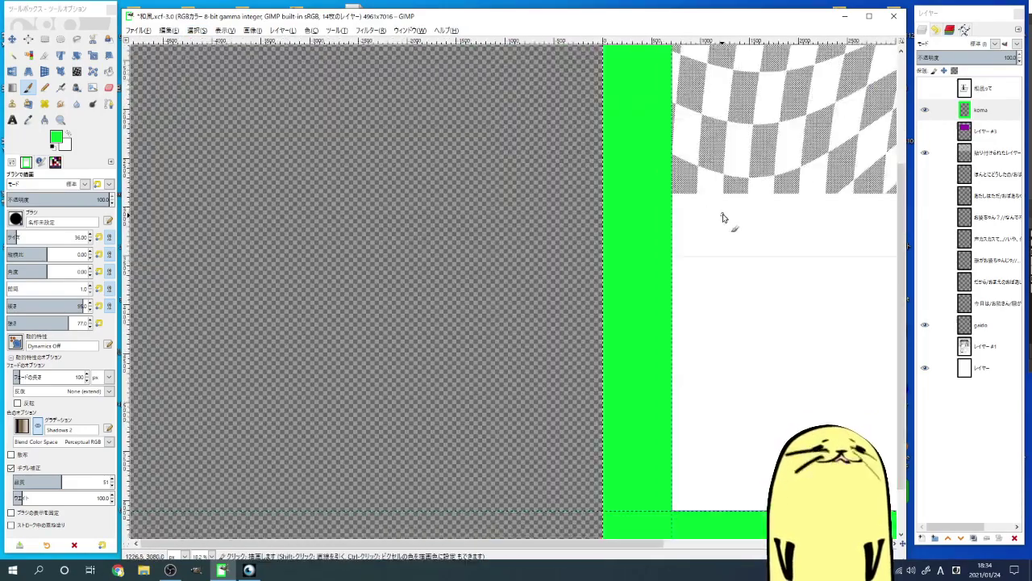
scroll(503, 295, down, 3)
shift+click(495, 320)
scroll(665, 239, left, 3)
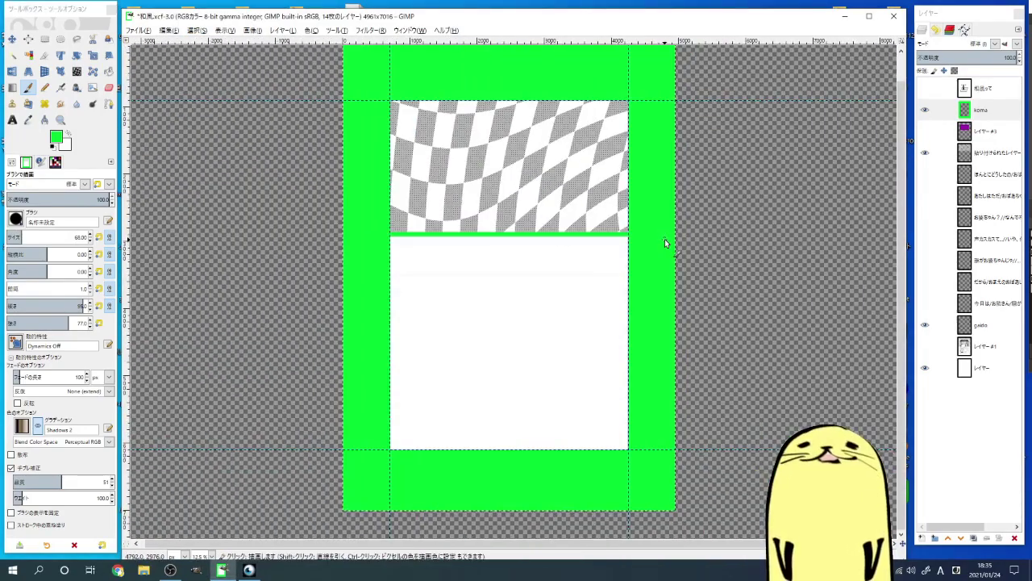
scroll(664, 239, up, 2)
scroll(480, 355, down, 2)
key(ctrl+z)
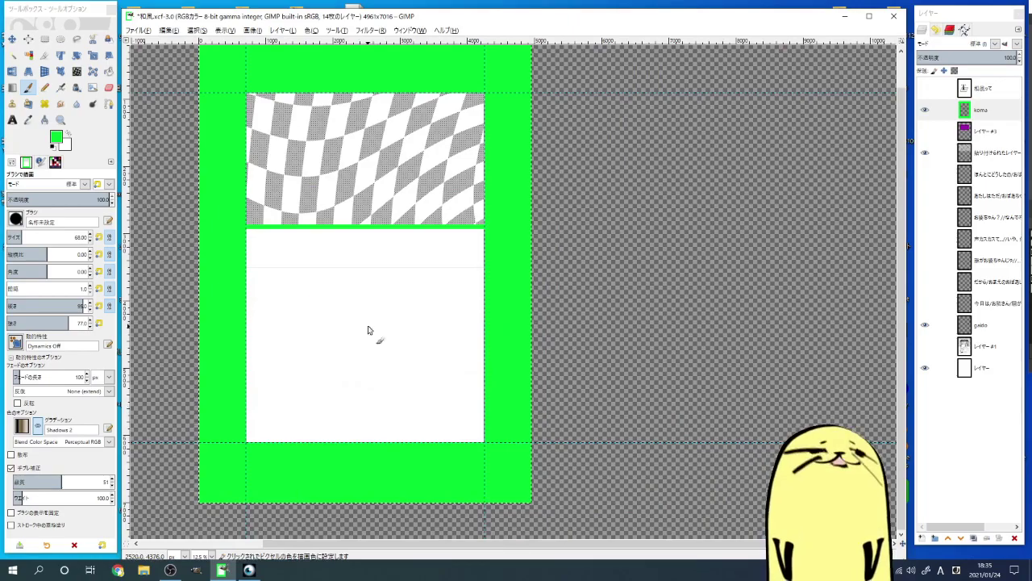
Step: Draw a sloped and a vertical green panel divider, undoing an extra middle line
shift+click(364, 316)
shift+click(338, 451)
scroll(306, 281, up, 2)
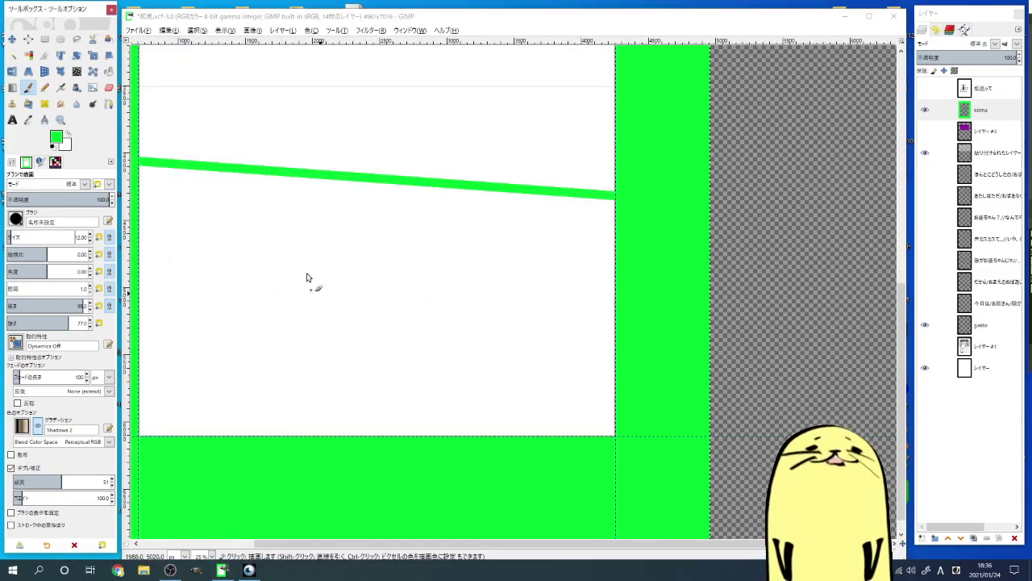
scroll(396, 304, up, 3)
shift+click(450, 426)
scroll(304, 255, down, 1)
key(ctrl+z)
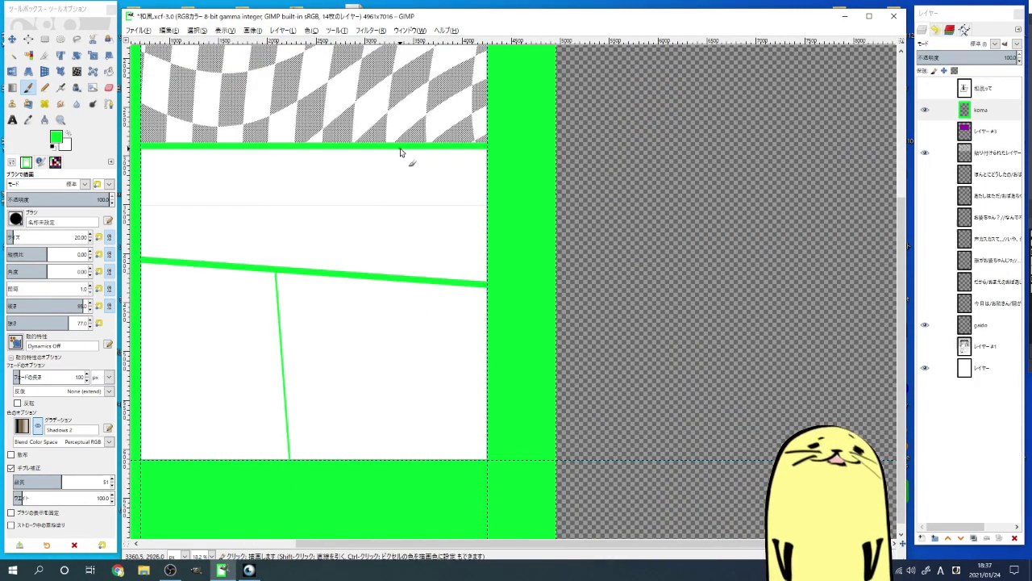
Step: Select the green dividers by colour and stroke them with black outlines
key(shift+ctrl+j)
key(shift+o)
click(145, 323)
click(169, 30)
click(219, 202)
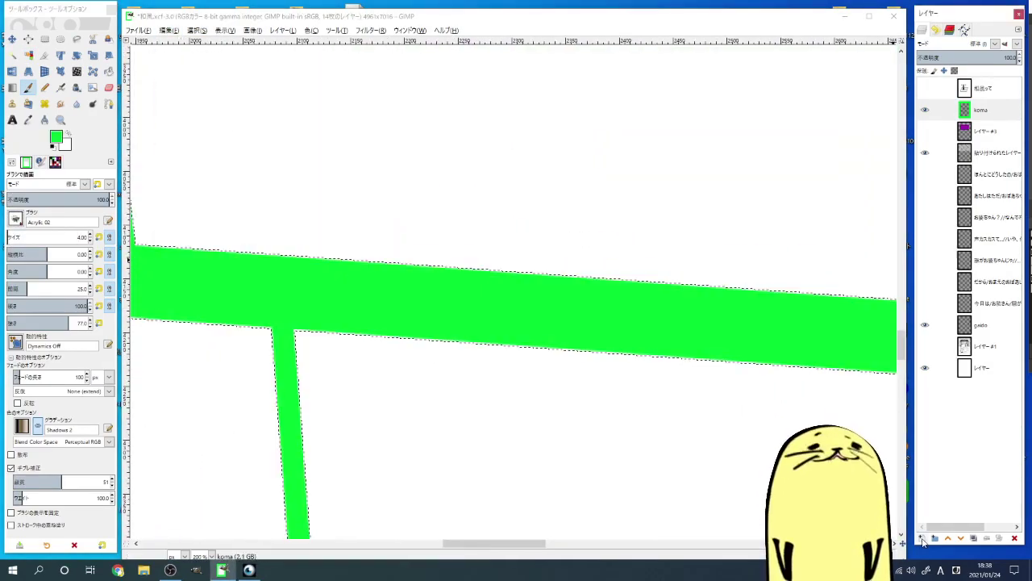
Step: Add a new empty layer for the next drawing
shift+click(924, 538)
click(196, 29)
click(474, 362)
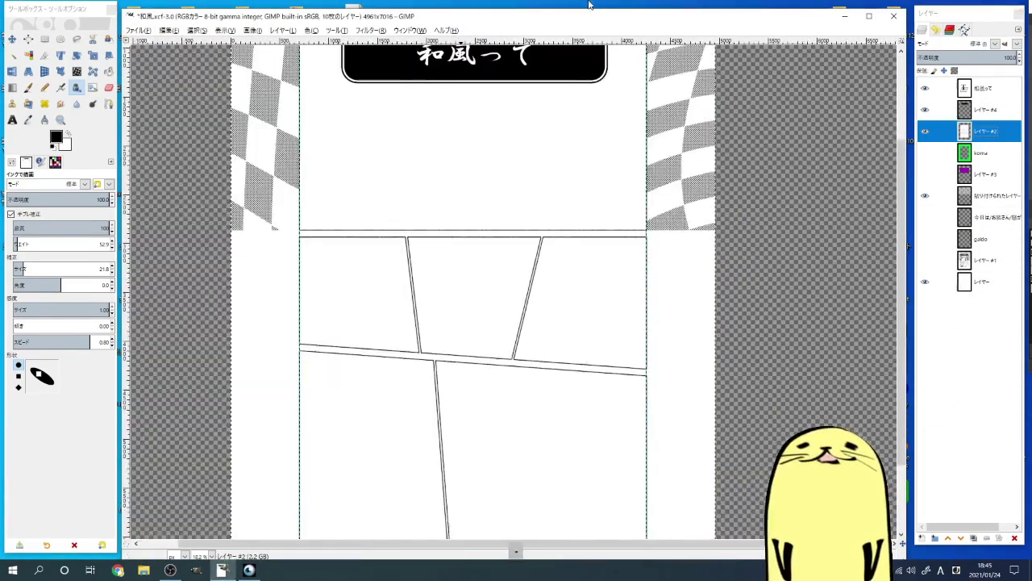
Step: Remove the earlier ink strokes and a rough box sketch from the top panel
scroll(517, 236, up, 2)
key(ctrl+z)
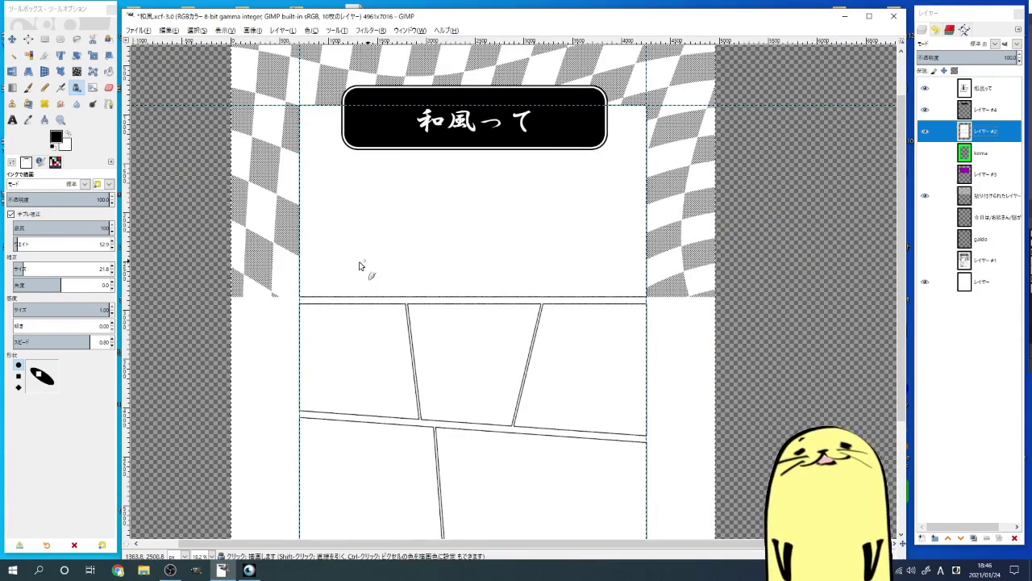
drag(360, 266, 391, 253)
key(ctrl+z)
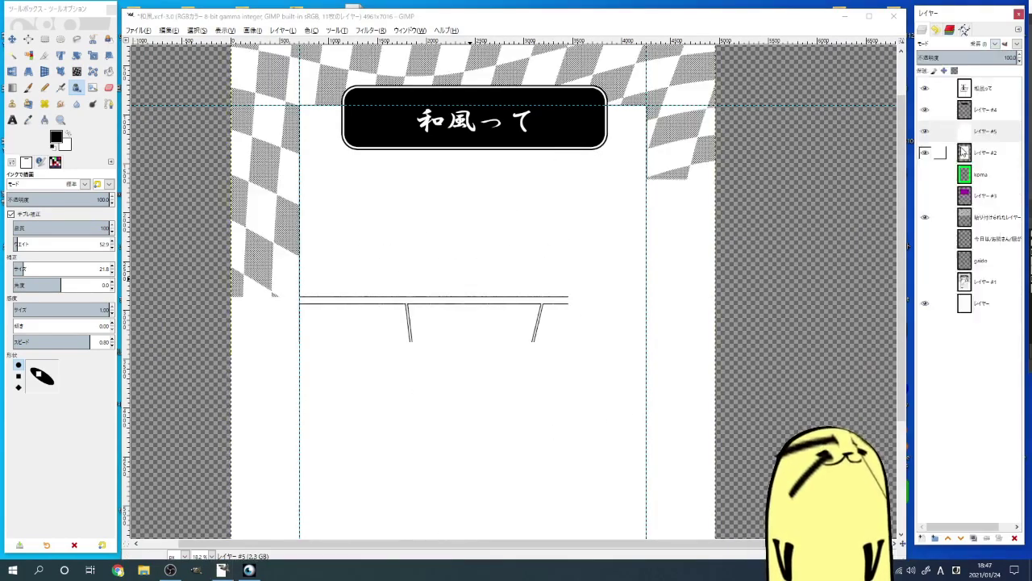
Step: On a new layer, ink the table top, thick bottom edge and lower-left edge to the floor
key(shift+ctrl+n)
scroll(533, 379, up, 1)
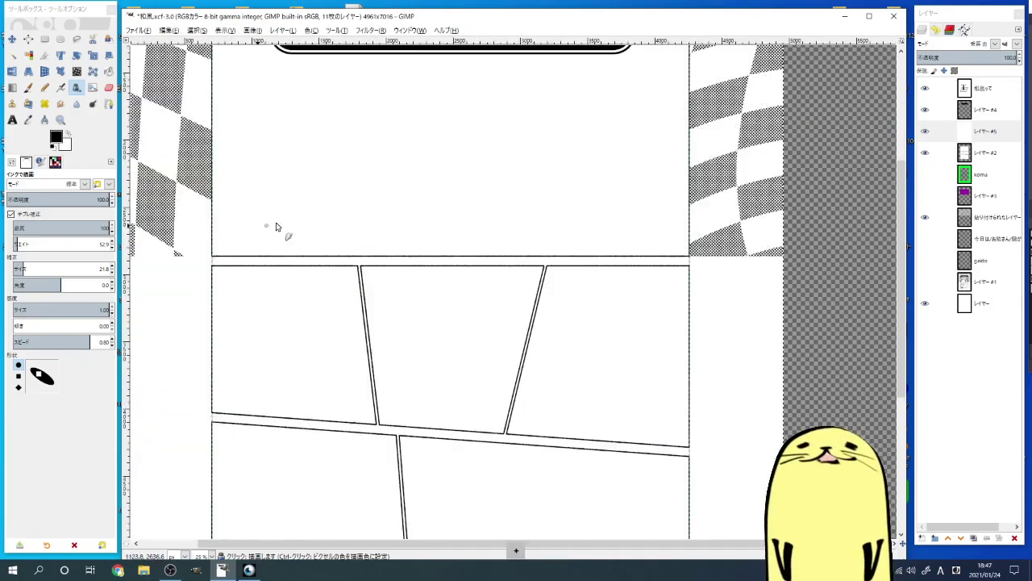
drag(272, 226, 214, 240)
scroll(215, 240, up, 1)
drag(267, 322, 246, 323)
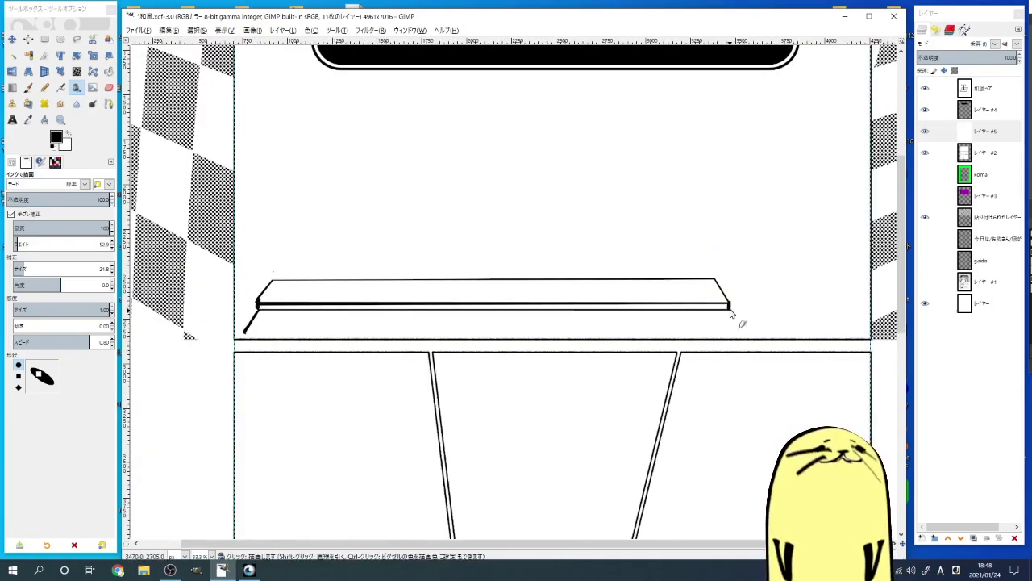
scroll(234, 140, up, 1)
scroll(550, 237, down, 2)
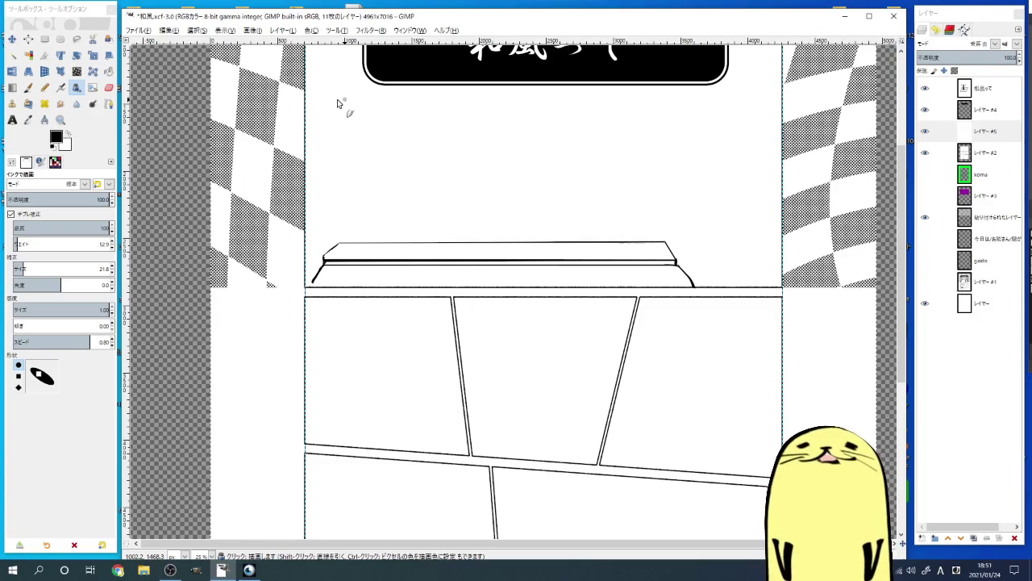
scroll(337, 103, up, 5)
drag(339, 347, 284, 439)
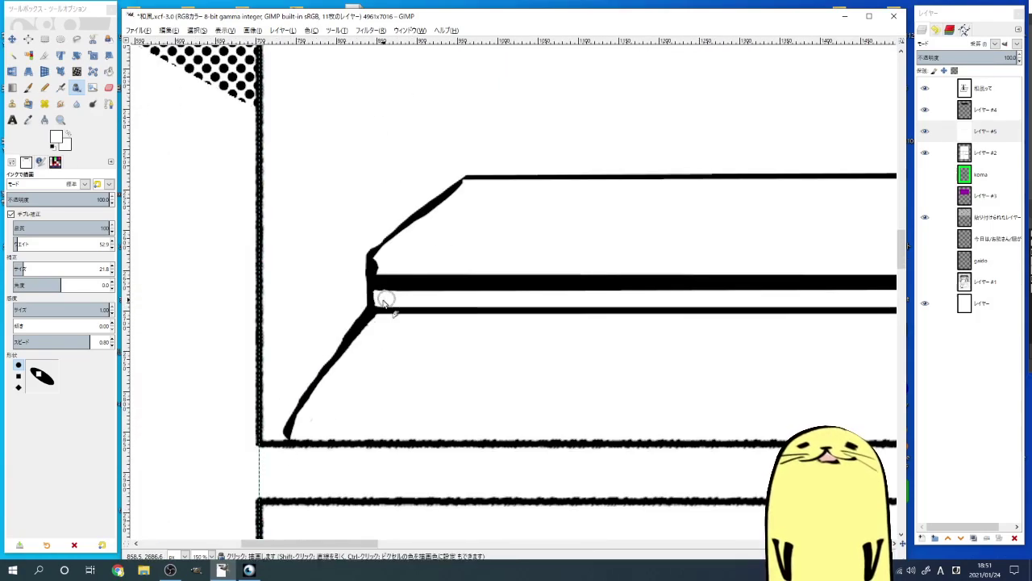
scroll(363, 270, down, 4)
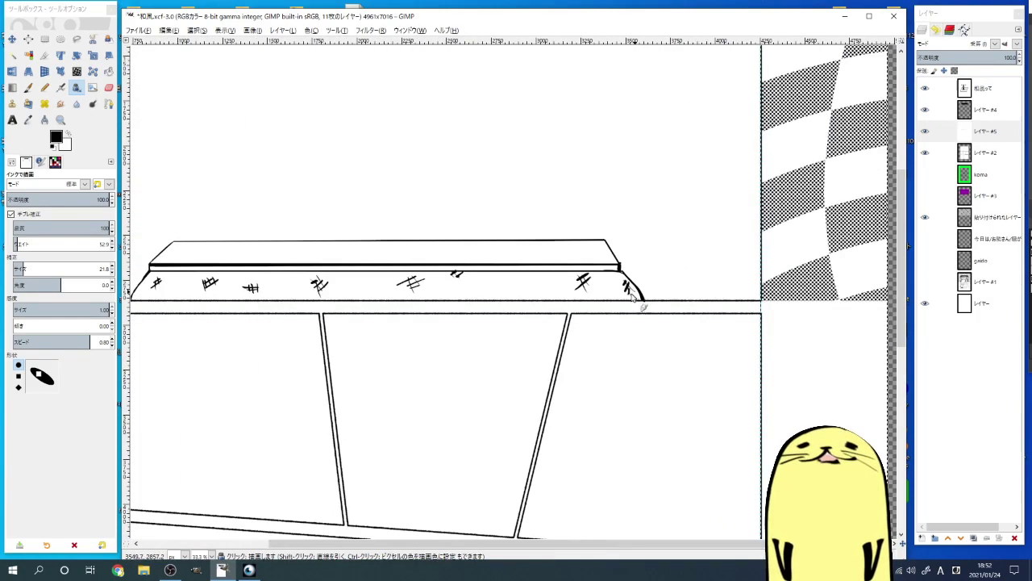
Step: Reset ink to black, cross-hatch the tablecloth and skirt, and dot beside the stalk's bulb
key(x)
drag(318, 277, 342, 298)
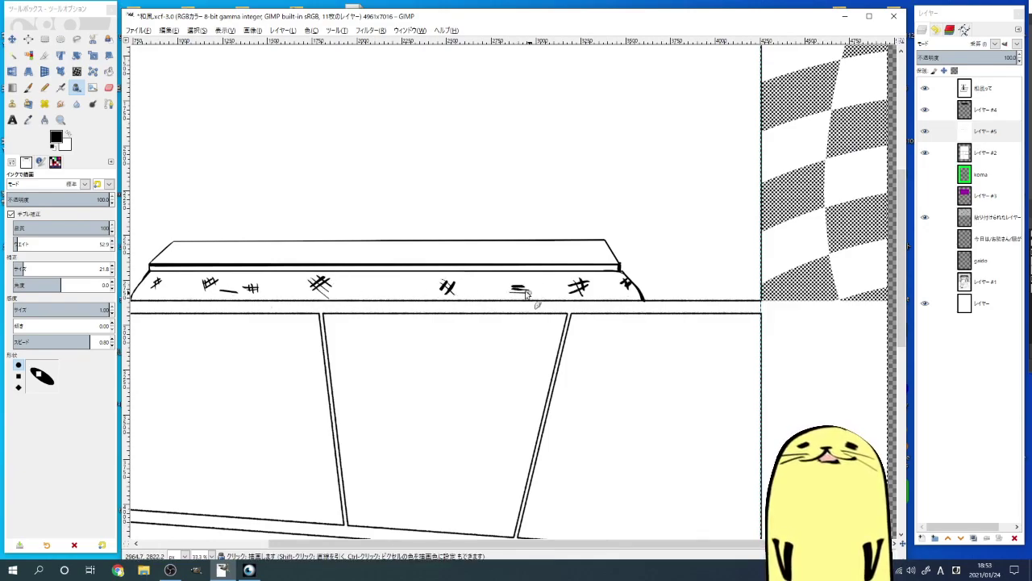
drag(516, 284, 526, 295)
key(space)
drag(307, 260, 322, 276)
key(space)
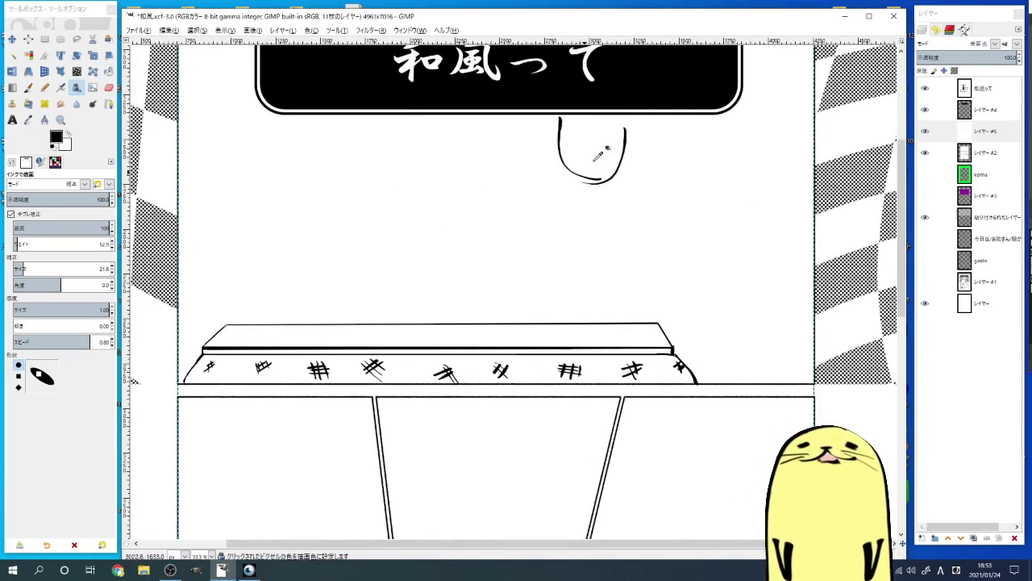
scroll(444, 262, up, 2)
click(365, 276)
click(376, 292)
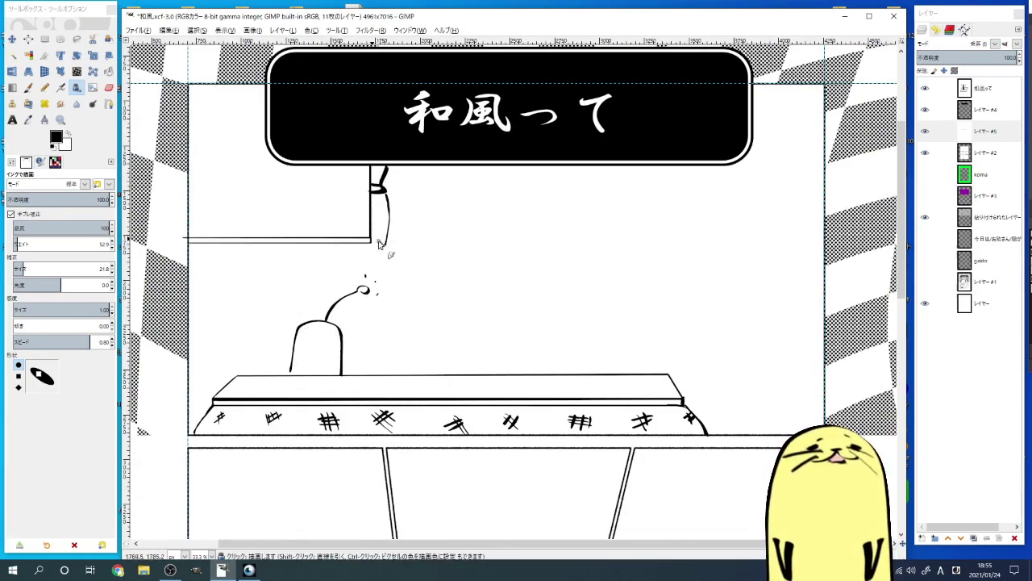
Step: Ink a horizontal bar behind the table as the TV stand's top
shift+click(240, 237)
shift+click(321, 135)
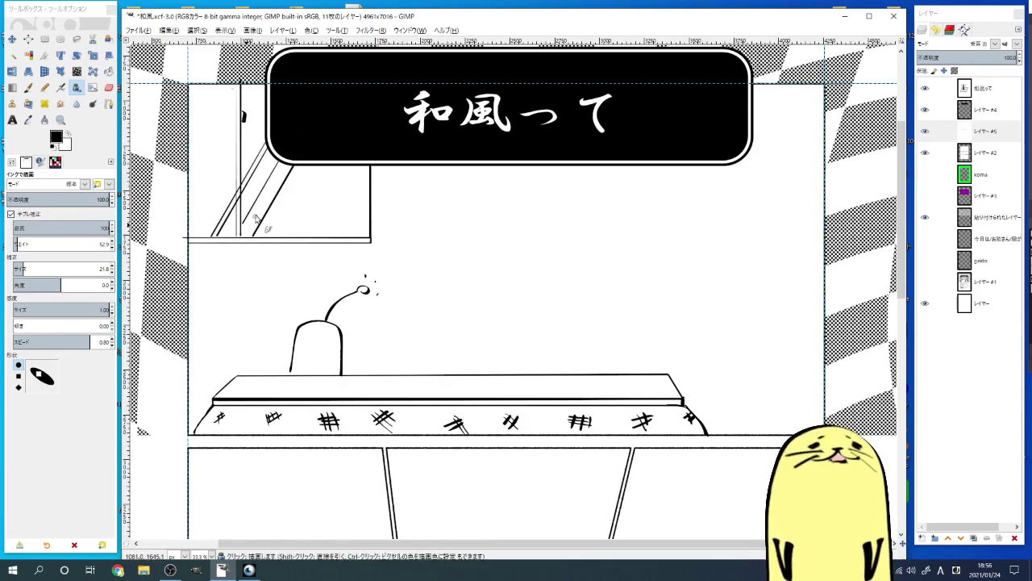
key(ctrl+z)
click(399, 351)
shift+click(642, 351)
scroll(519, 336, up, 1)
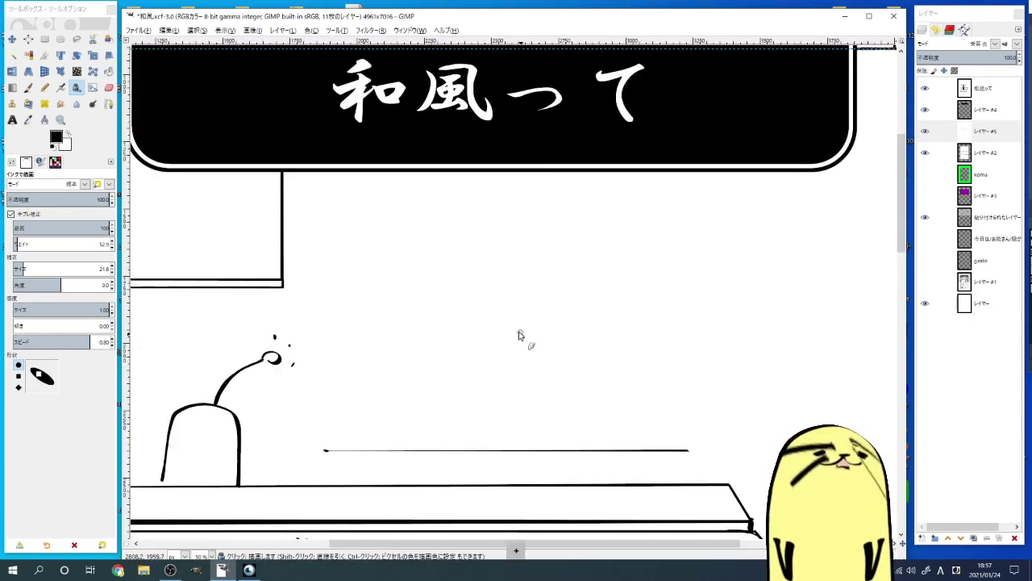
scroll(518, 336, down, 3)
shift+click(680, 371)
click(317, 371)
Step: Ink the TV screen as a double rectangle outline above the bar
shift+click(317, 337)
click(380, 179)
shift+click(380, 320)
shift+click(640, 320)
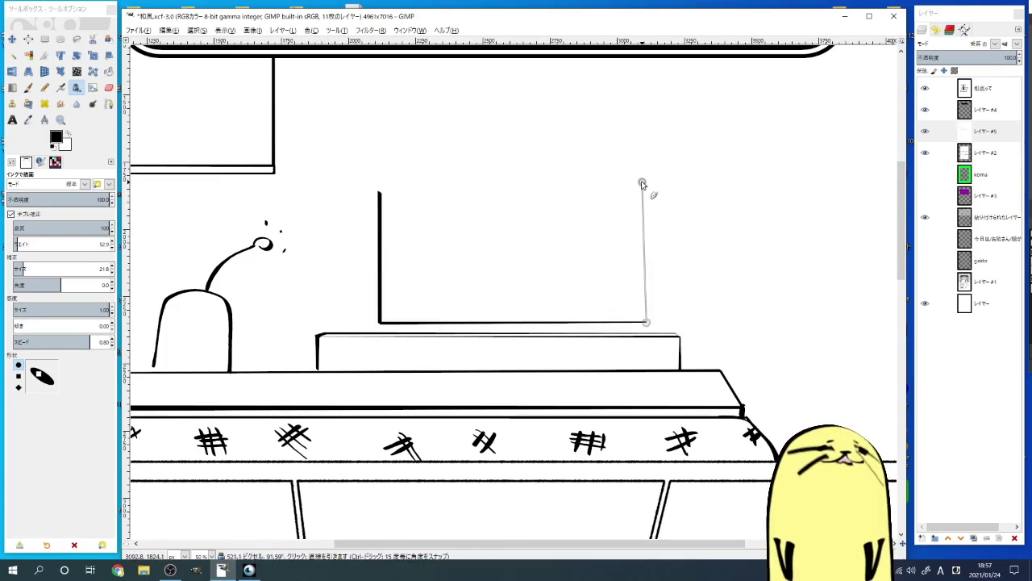
shift+click(640, 179)
shift+click(380, 179)
ctrl+scroll(482, 79, up, 1)
ctrl+scroll(357, 115, up, 1)
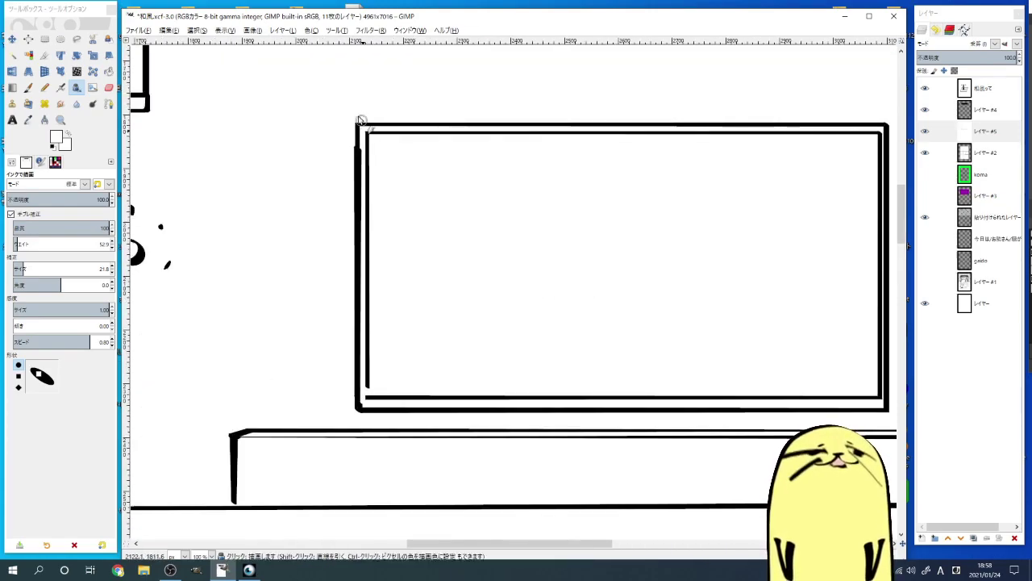
ctrl+scroll(425, 379, up, 2)
ctrl+scroll(321, 298, up, 1)
drag(316, 326, 321, 298)
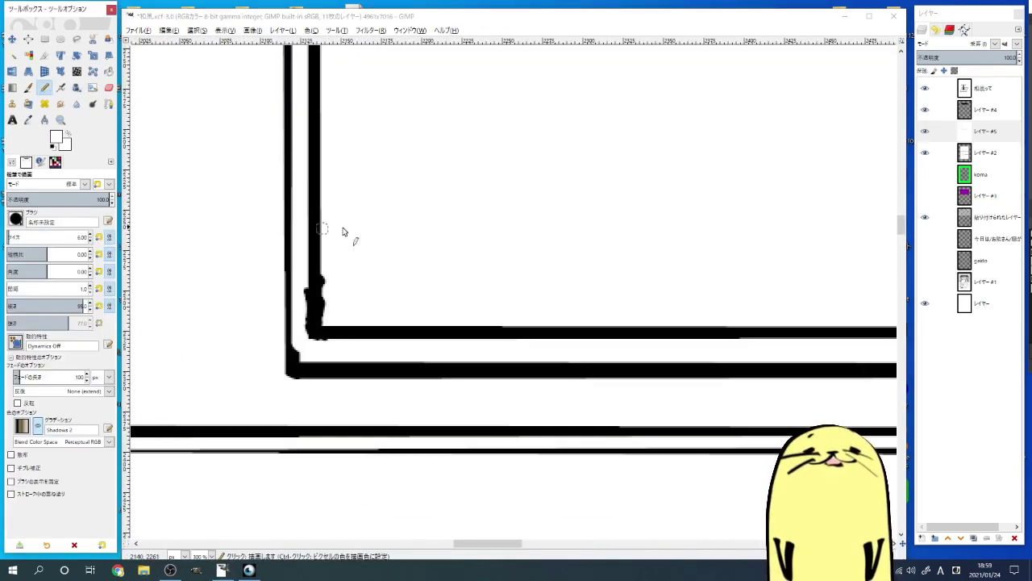
key(ctrl+z)
ctrl+scroll(295, 345, down, 4)
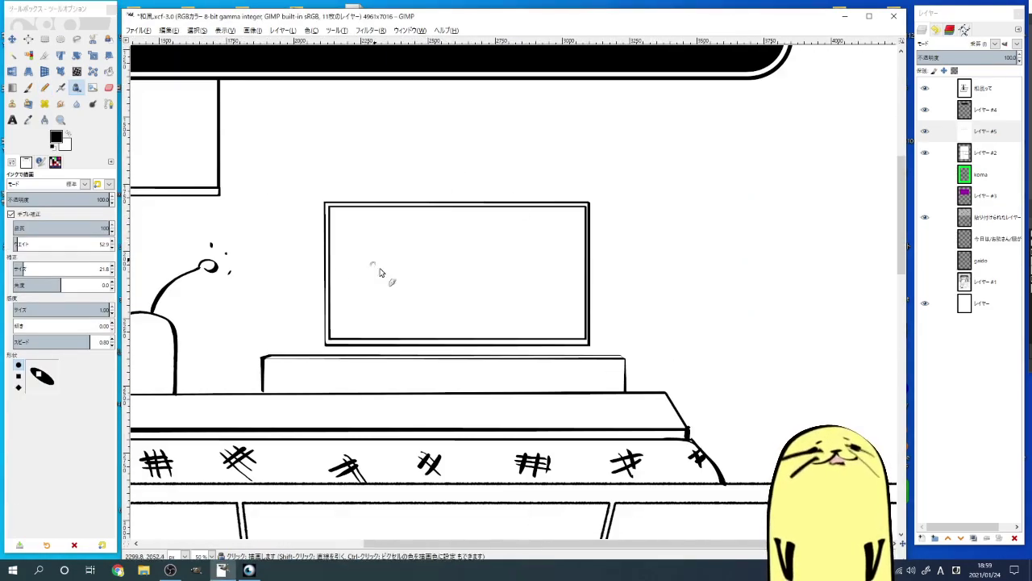
ctrl+scroll(355, 306, up, 2)
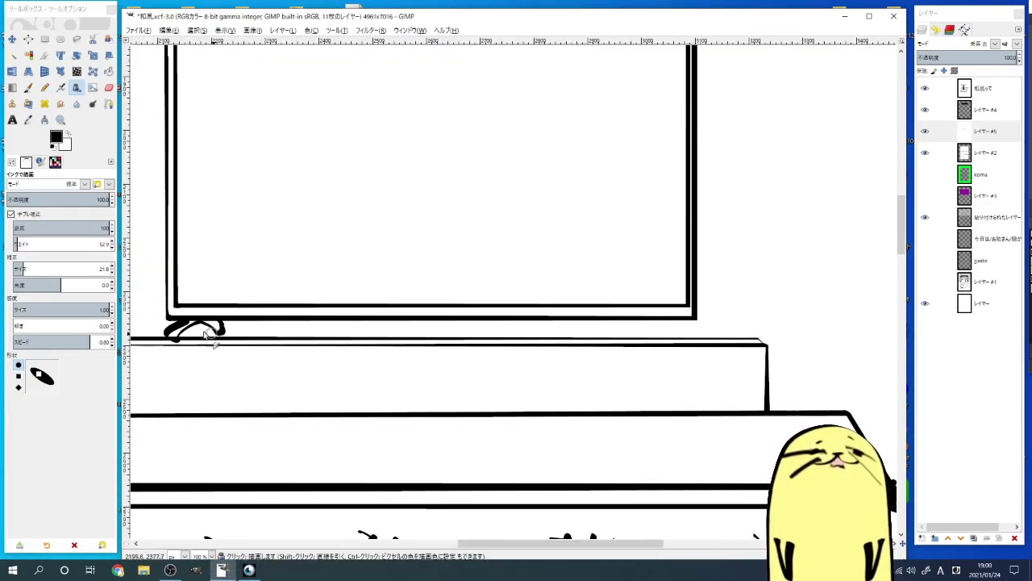
ctrl+scroll(212, 339, up, 1)
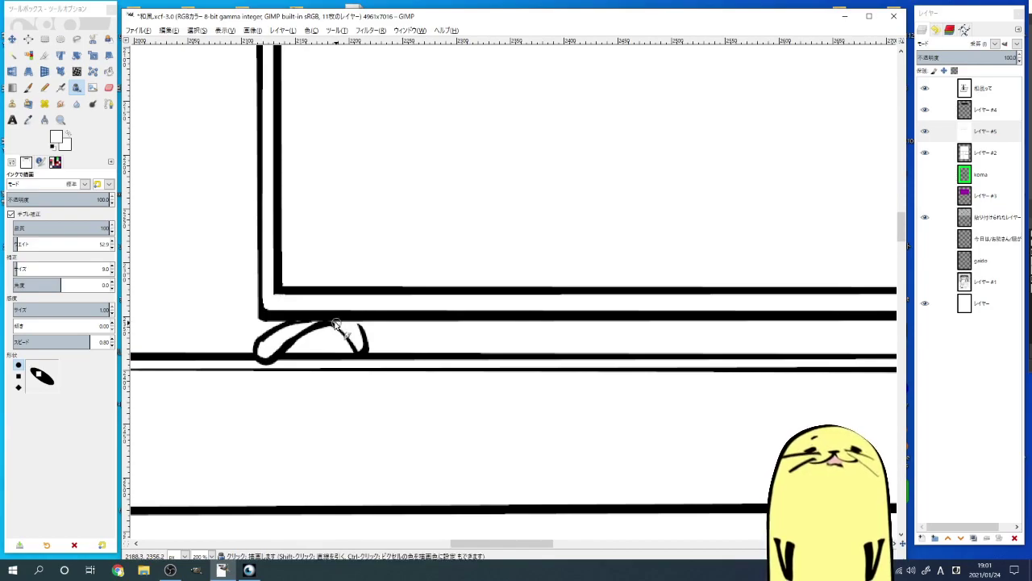
Step: Ink a curved TV foot and its base under the screen corner
drag(327, 375, 415, 375)
scroll(396, 292, down, 1)
ctrl+scroll(544, 259, up, 5)
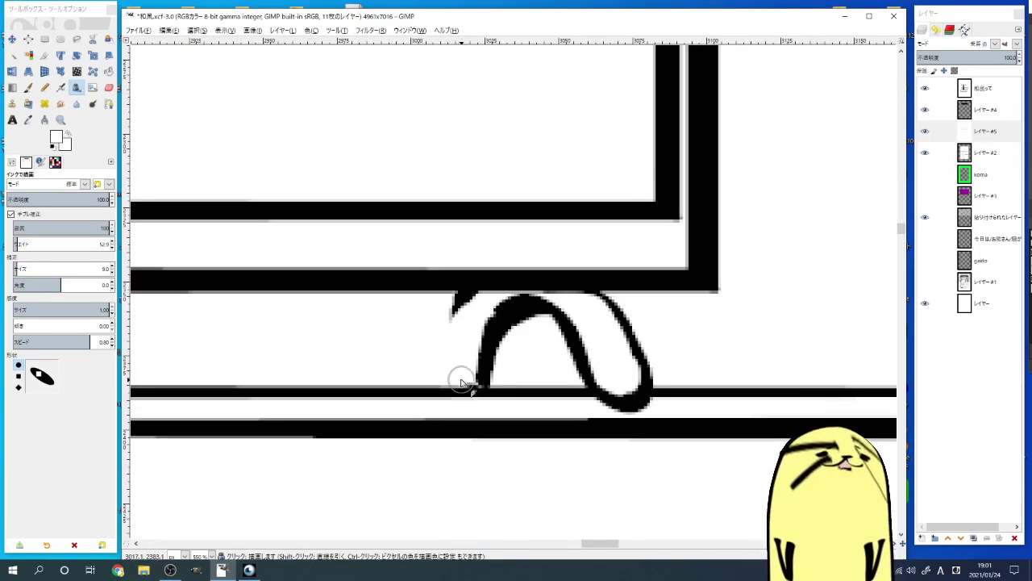
drag(468, 297, 472, 390)
drag(460, 300, 432, 386)
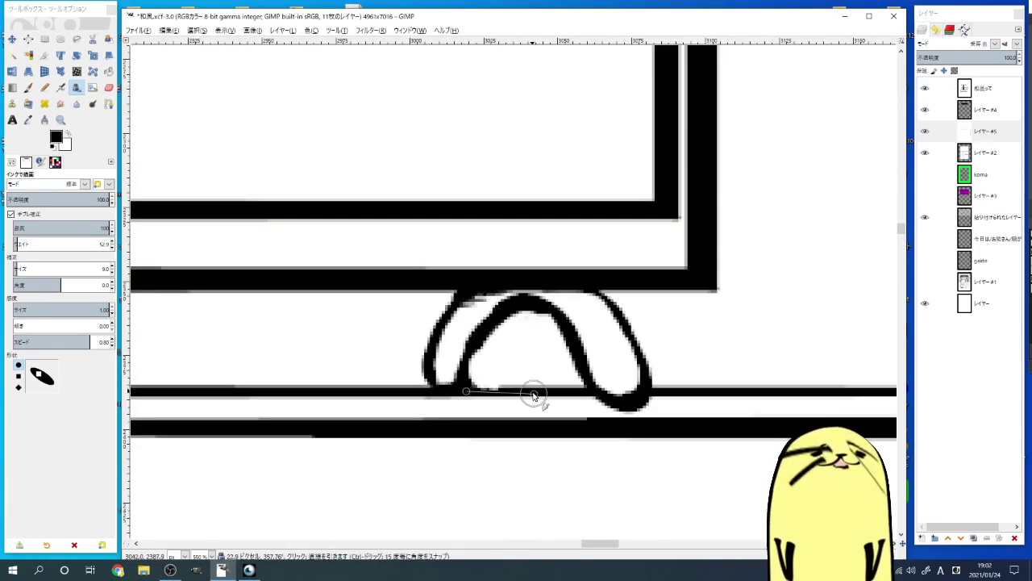
drag(439, 323, 476, 391)
key(x)
drag(387, 395, 484, 404)
ctrl+scroll(321, 236, down, 2)
ctrl+scroll(321, 237, down, 1)
ctrl+scroll(345, 295, up, 3)
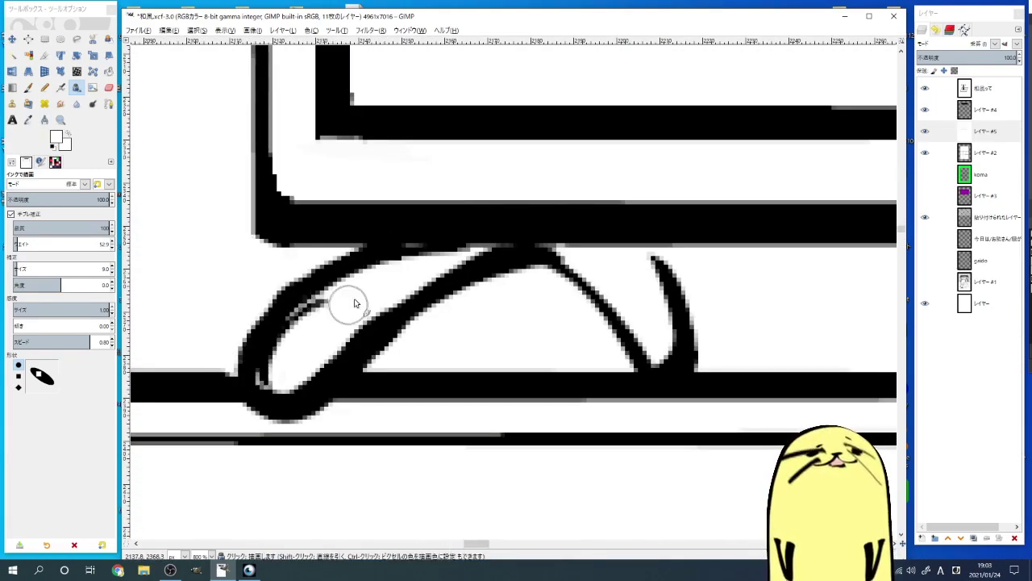
ctrl+scroll(512, 277, up, 2)
Step: Paint white to clean up and trim the foot's right leg
key(x)
drag(511, 276, 532, 323)
ctrl+scroll(563, 255, down, 1)
ctrl+scroll(595, 208, up, 2)
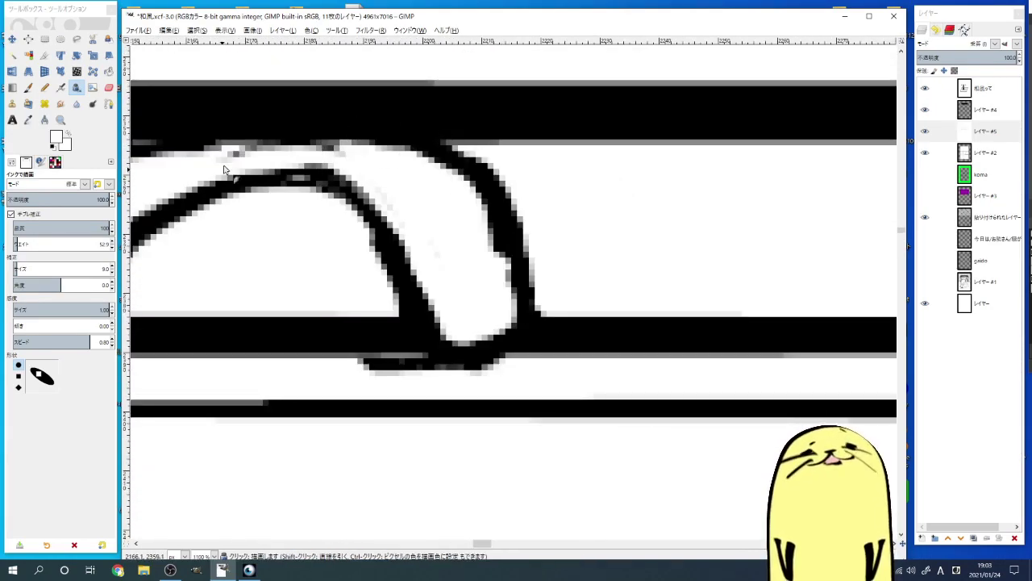
drag(474, 184, 510, 287)
ctrl+scroll(512, 299, down, 3)
ctrl+scroll(530, 226, up, 2)
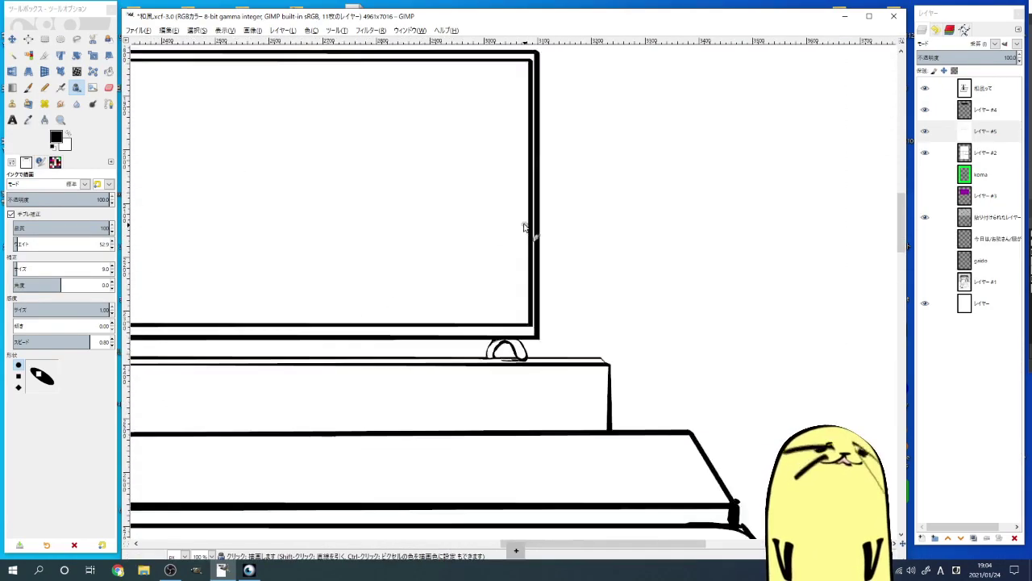
ctrl+scroll(396, 323, up, 2)
ctrl+scroll(488, 320, down, 4)
ctrl+scroll(553, 346, up, 2)
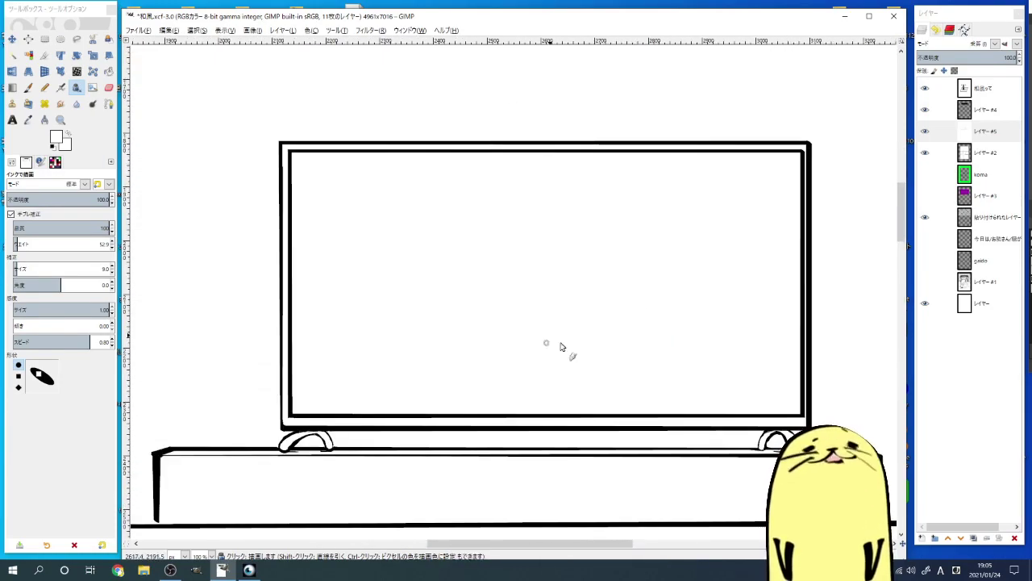
ctrl+scroll(299, 138, down, 1)
ctrl+scroll(479, 262, up, 2)
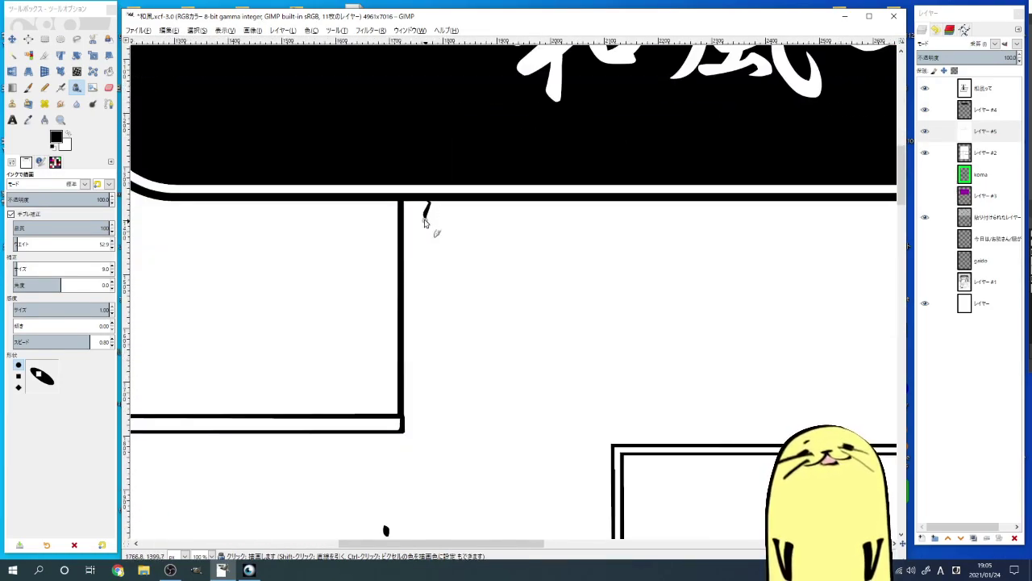
Step: Ink a short line below the banner and a thin line by the curtain
drag(429, 232, 419, 428)
ctrl+scroll(421, 321, down, 3)
key(x)
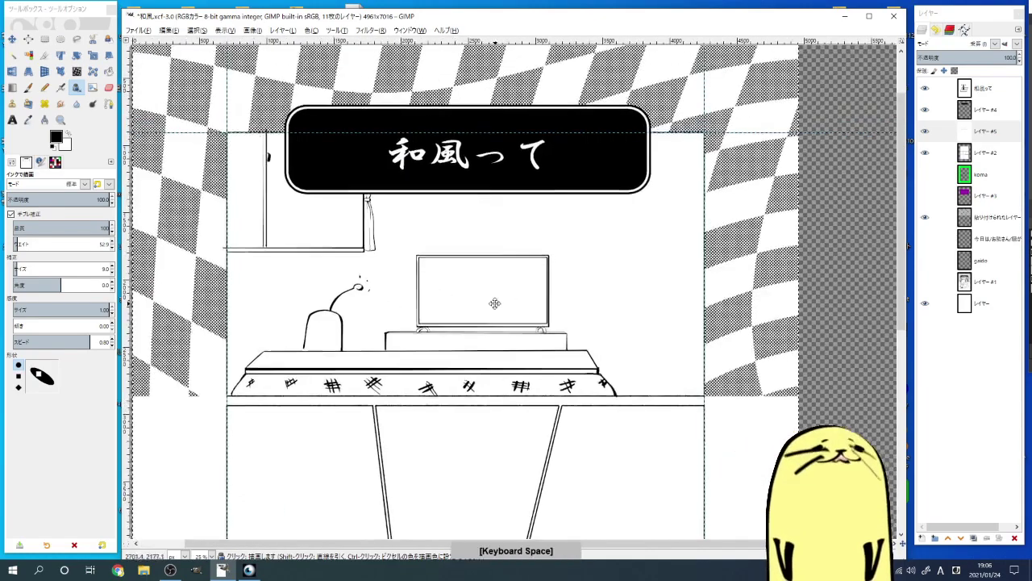
ctrl+scroll(317, 140, up, 2)
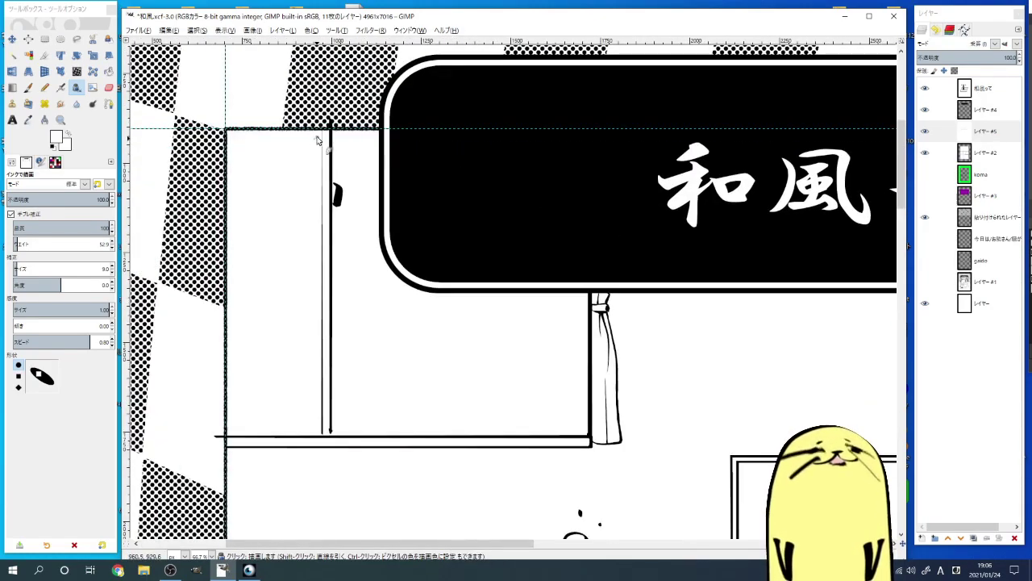
shift+click(393, 413)
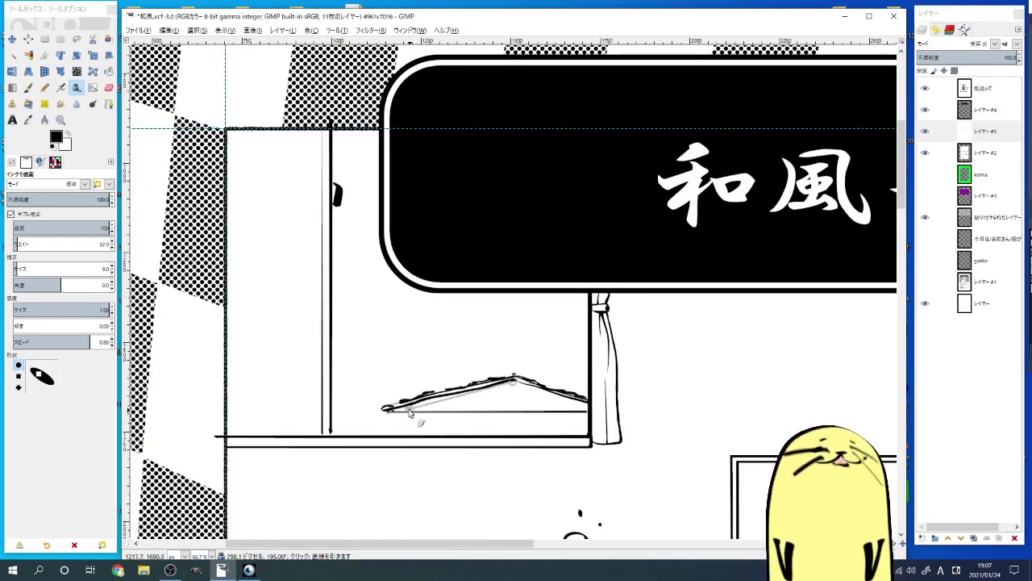
ctrl+scroll(569, 414, down, 4)
ctrl+scroll(384, 168, up, 2)
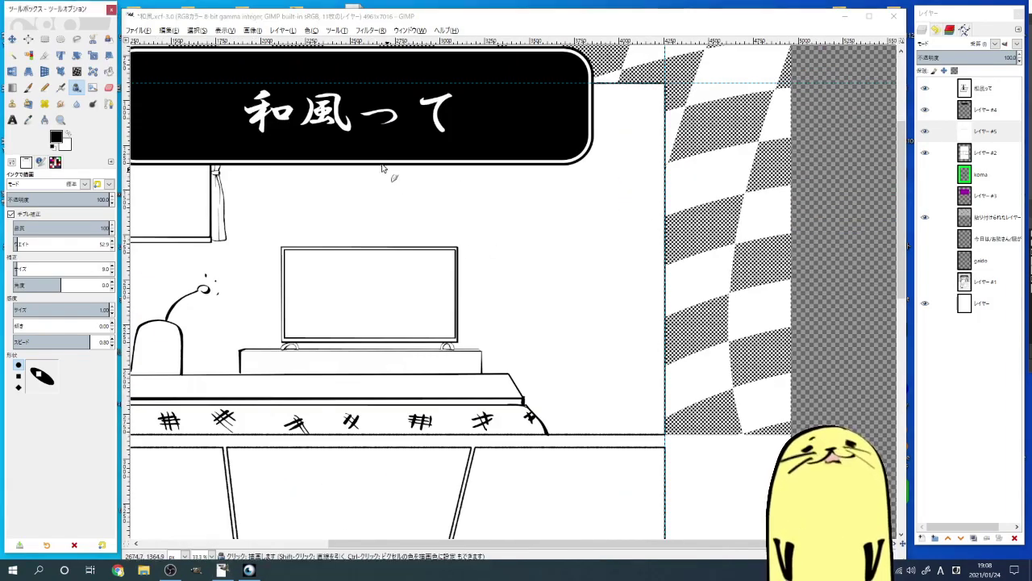
Step: Add a new layer and start the girl's head with an arc below the banner
click(922, 538)
click(1000, 541)
drag(472, 215, 476, 211)
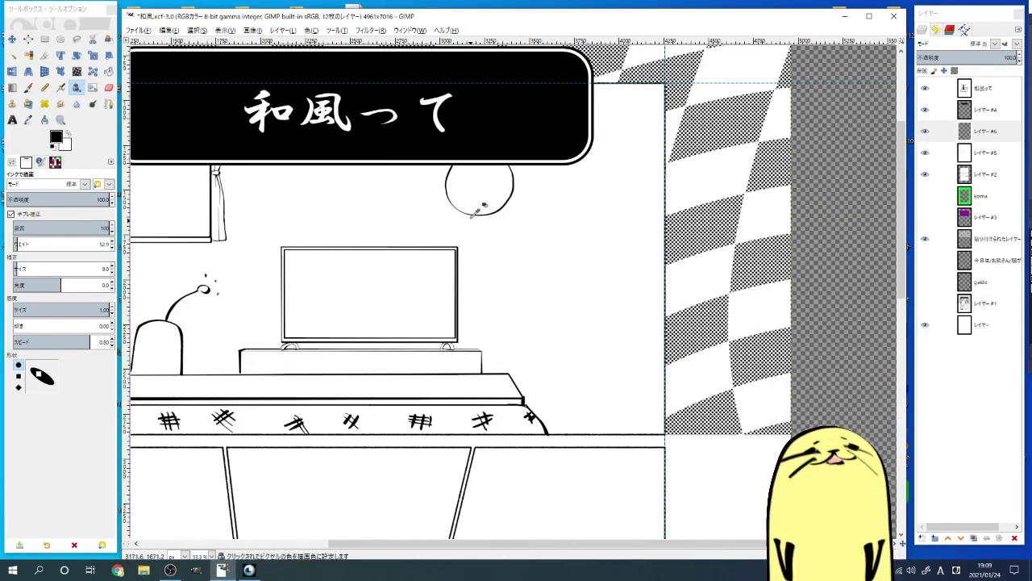
key(ctrl+z)
drag(450, 168, 522, 167)
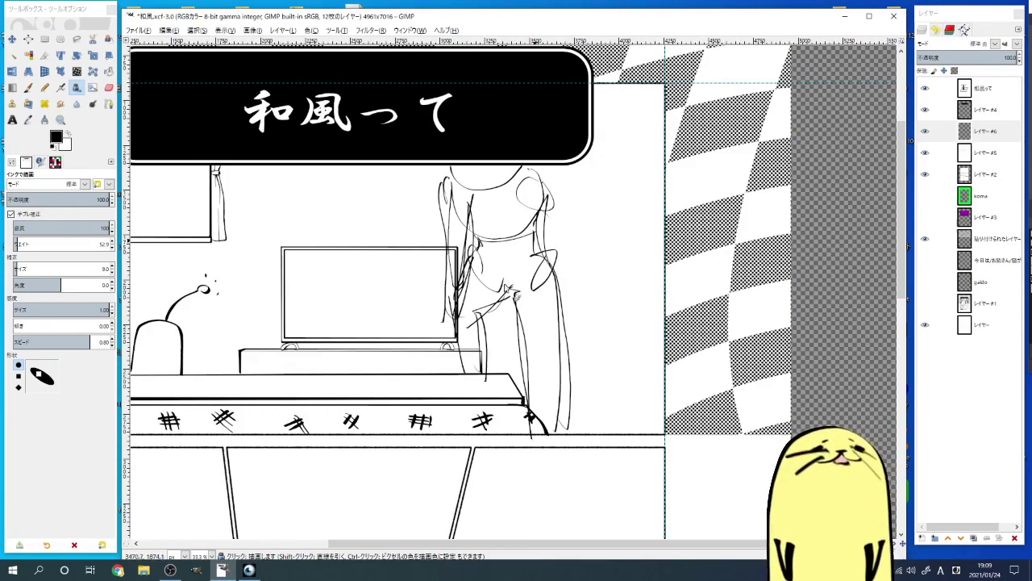
Step: Rough out the girl's hair and body with loose strokes
ctrl+scroll(496, 77, up, 3)
mouse_move(442, 337)
mouse_down()
mouse_move(392, 440)
mouse_move(389, 360)
mouse_up()
scroll(577, 281, down, 5)
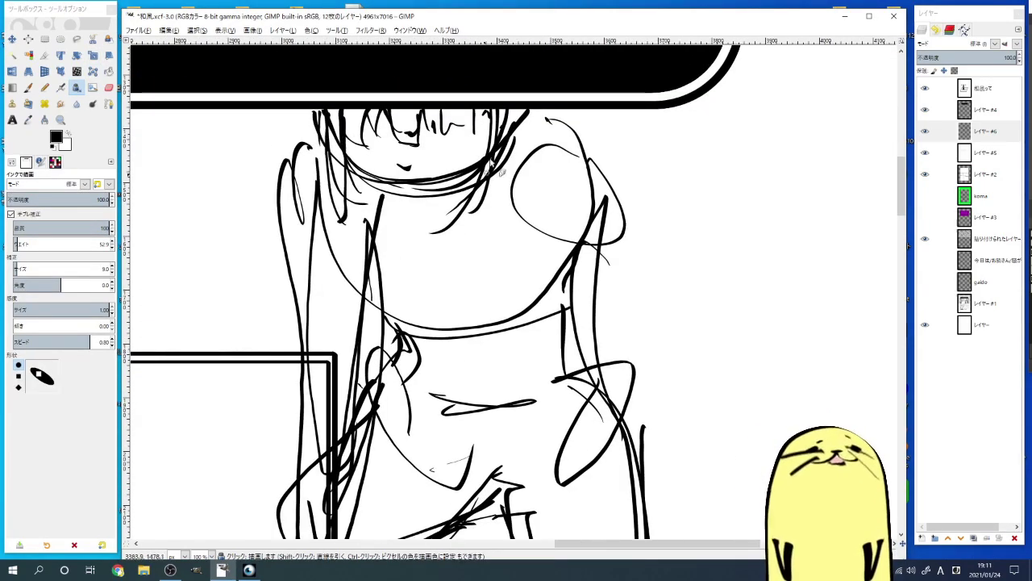
drag(355, 263, 343, 440)
key(p)
key(space)
drag(1009, 57, 956, 56)
Step: Copy the selected TV frame and paste it as a new layer
key(Page_Down)
key(r)
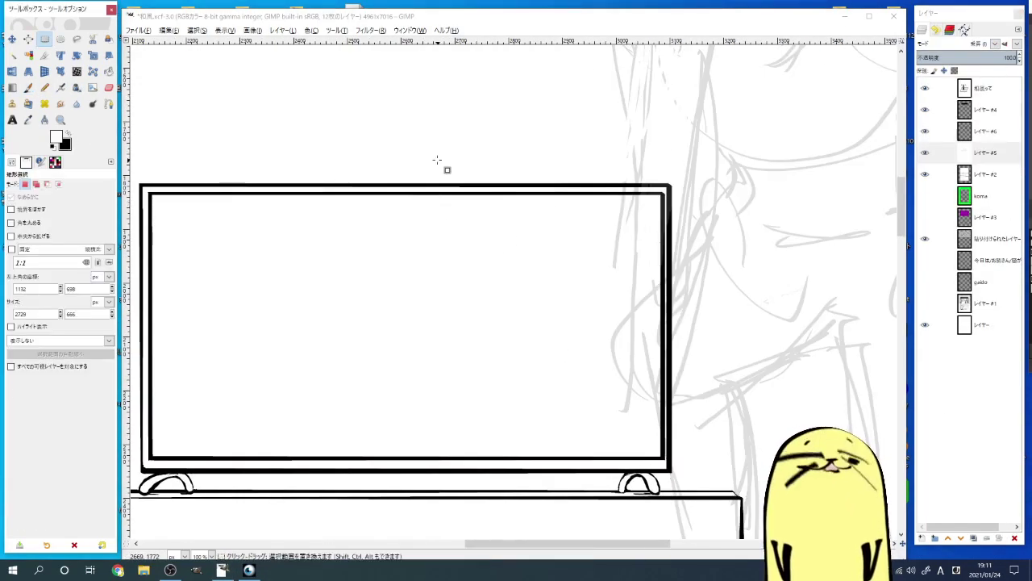
drag(180, 143, 722, 457)
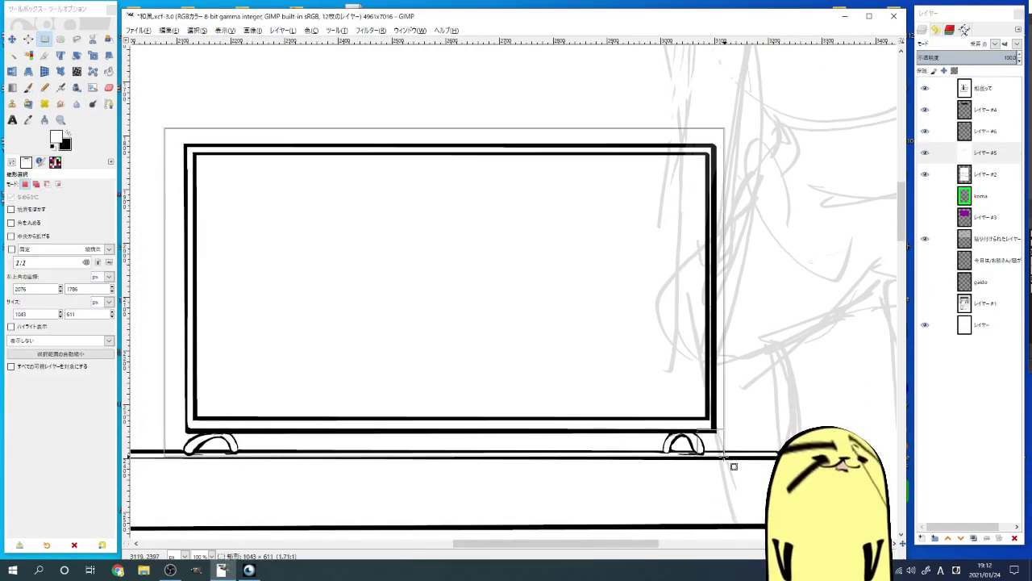
key(ctrl+c)
key(ctrl+v)
key(ctrl+shift+n)
key(minus)
key(k)
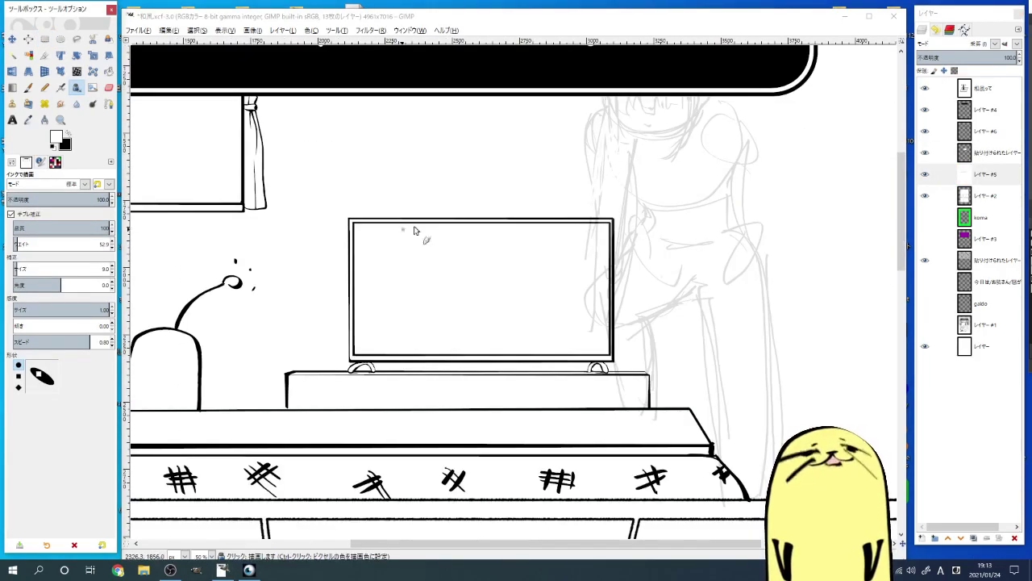
key(x)
drag(609, 129, 592, 216)
key(alt+e)
key(Return)
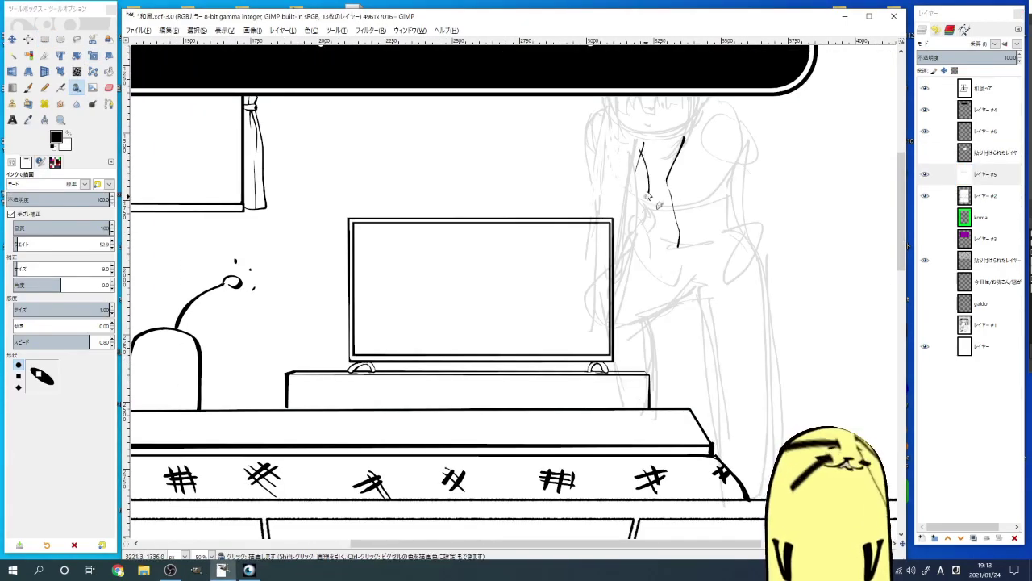
Step: Ink the girl's left side and the loop along her left leg
drag(764, 341, 703, 281)
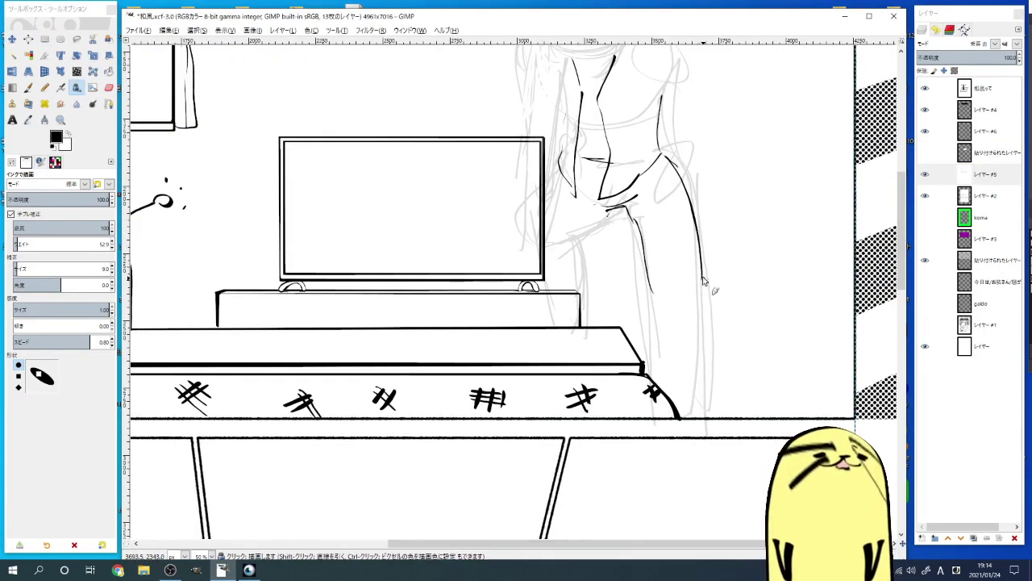
drag(552, 198, 566, 276)
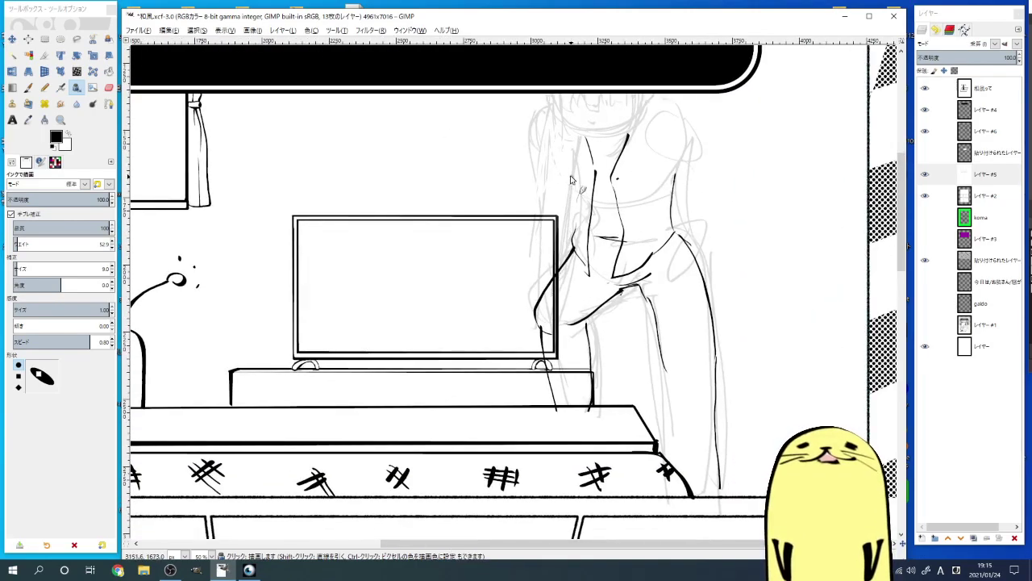
drag(565, 120, 536, 246)
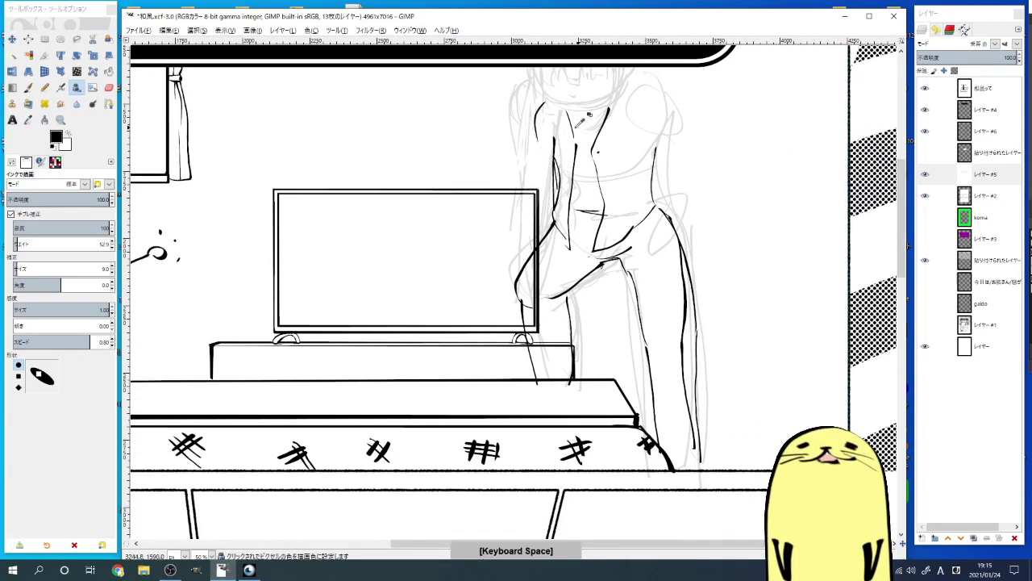
key(space)
drag(532, 193, 515, 284)
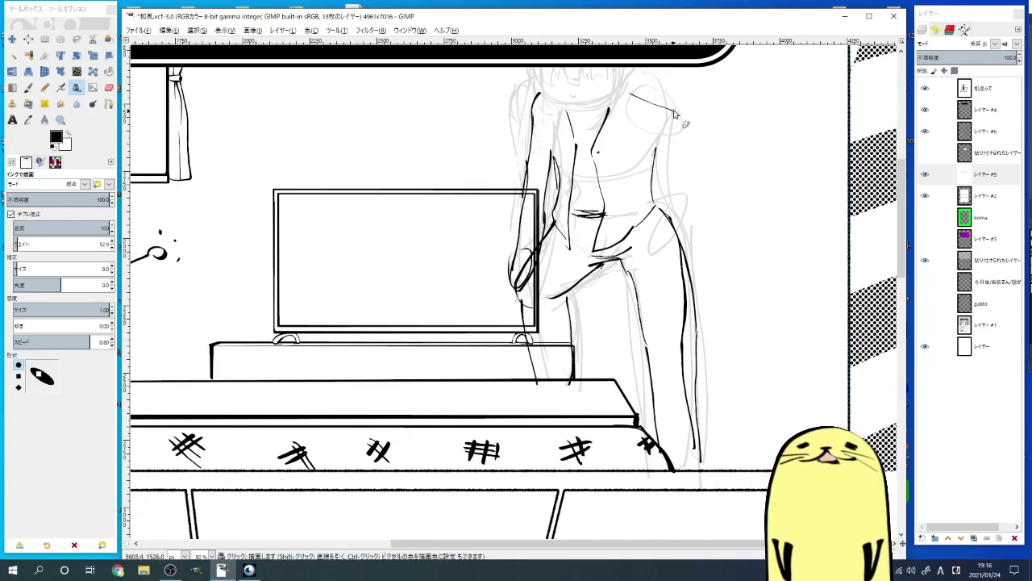
mouse_move(676, 115)
mouse_down()
mouse_move(707, 266)
mouse_move(609, 308)
mouse_up()
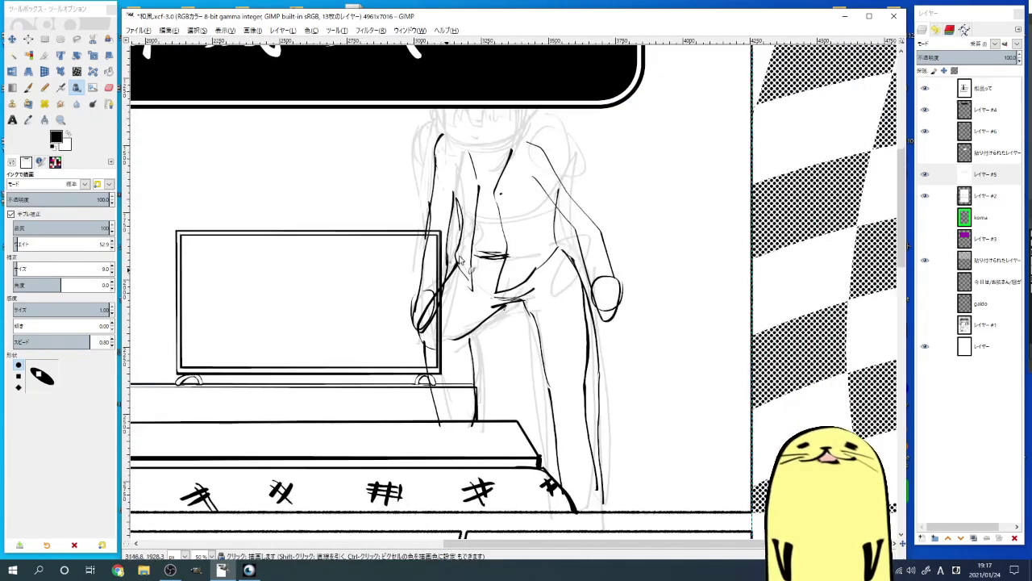
key(ctrl+z)
key(space)
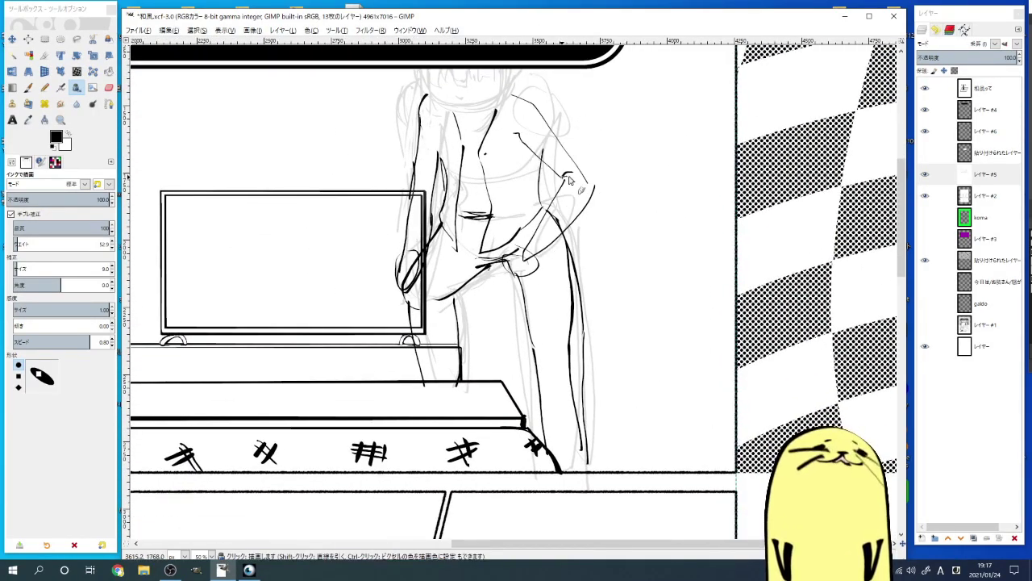
drag(562, 298, 613, 187)
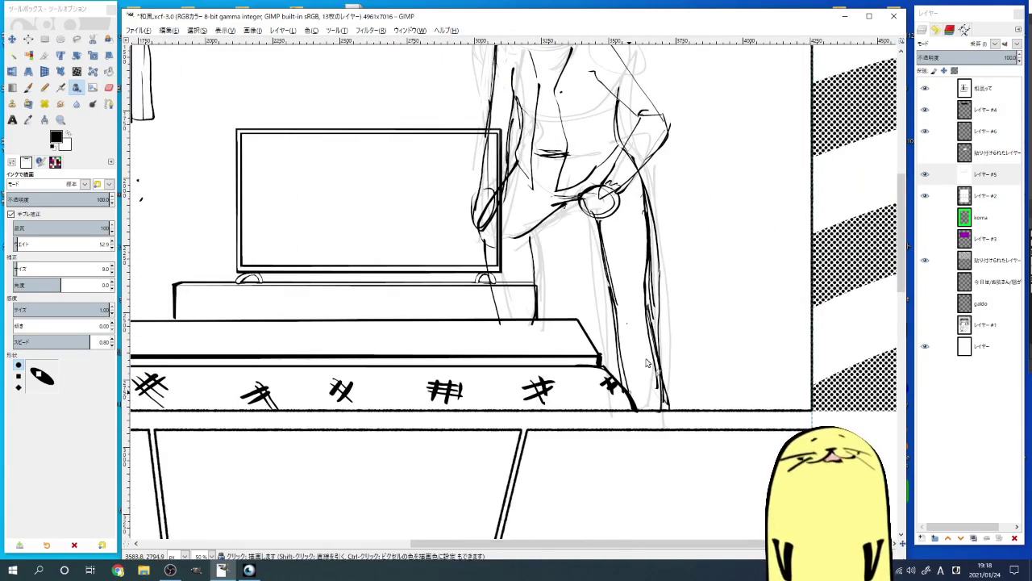
Step: Raise the ink setting from 52.9 to 91.6 and ink the arm and hand edge
key(x)
click(102, 243)
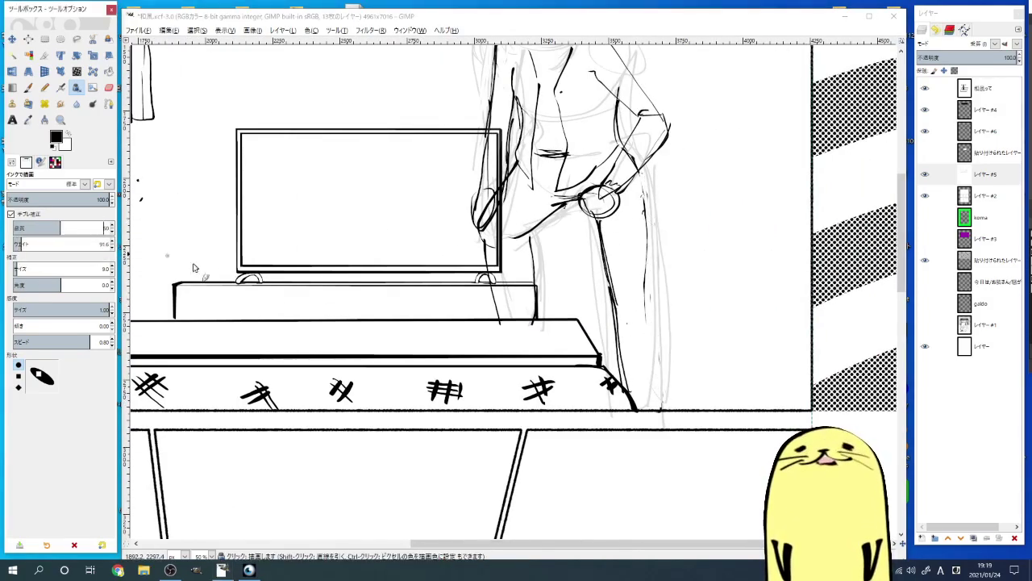
key(1)
scroll(526, 94, up, 2)
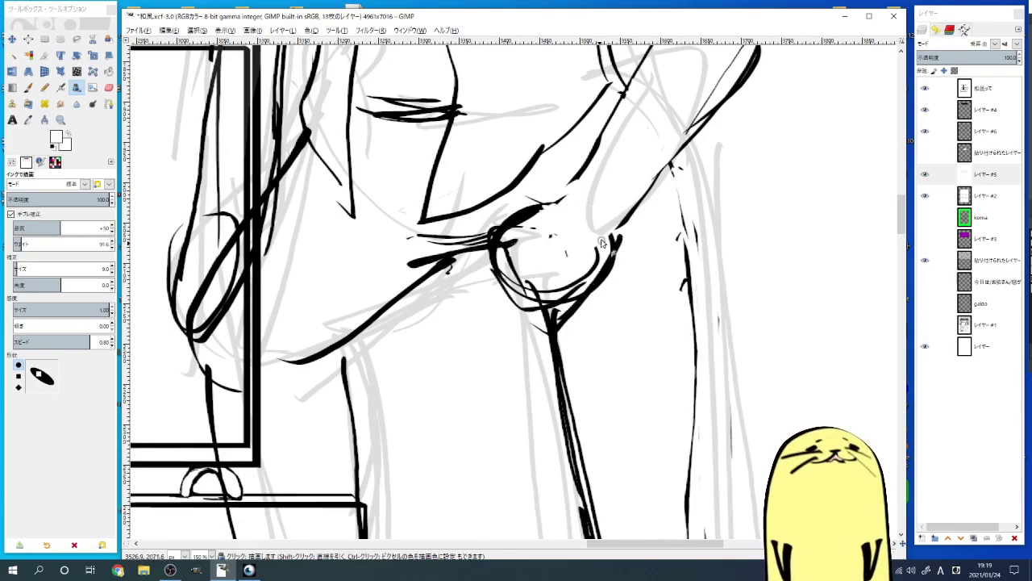
scroll(359, 359, down, 1)
drag(359, 359, 209, 404)
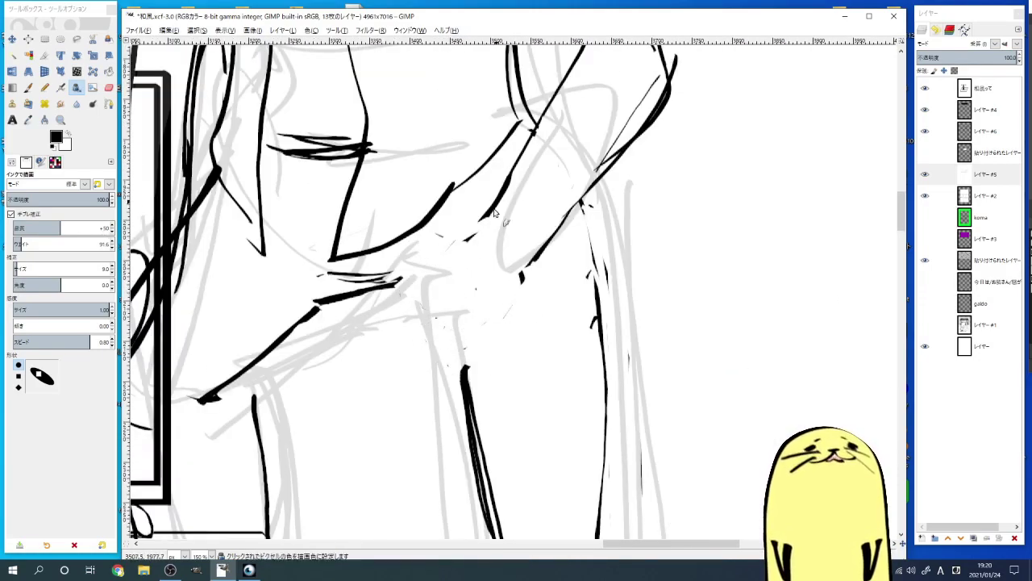
drag(494, 212, 438, 280)
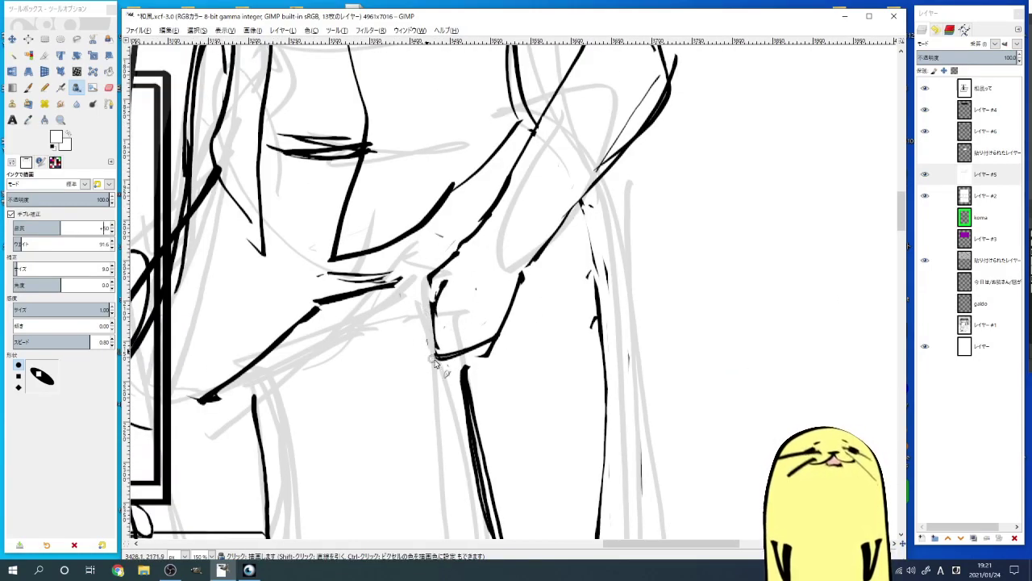
drag(435, 364, 520, 270)
Step: Sample black from the existing lines and ink spiky cuff strokes around the wrist
ctrl+click(530, 249)
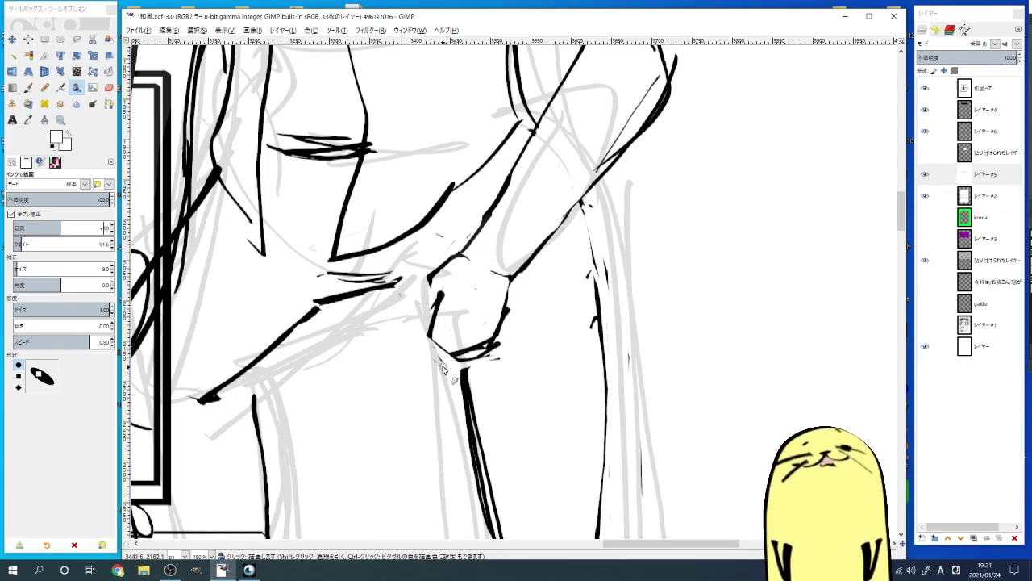
ctrl+click(465, 335)
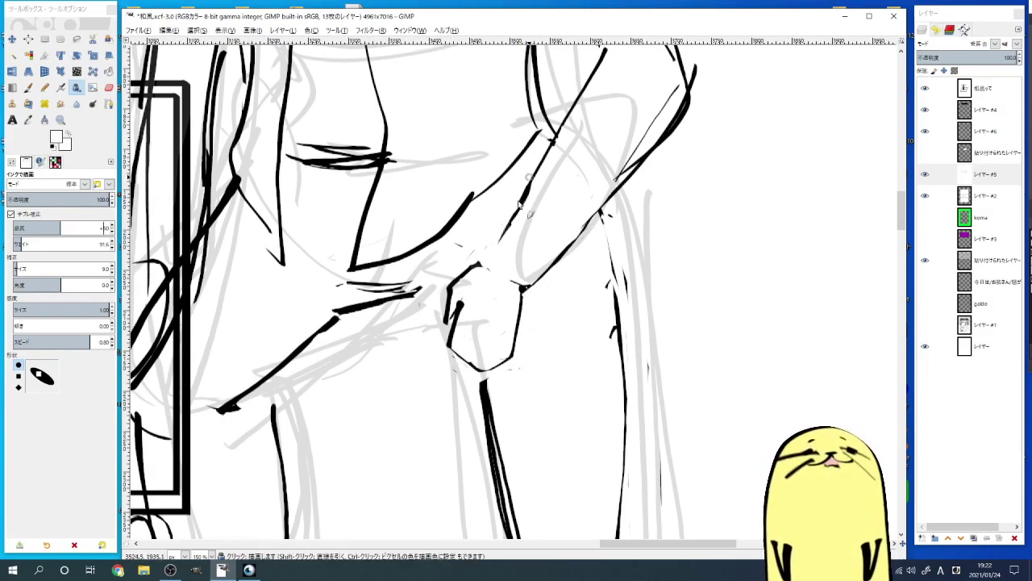
scroll(520, 208, up, 5)
scroll(520, 208, right, 5)
ctrl+click(367, 254)
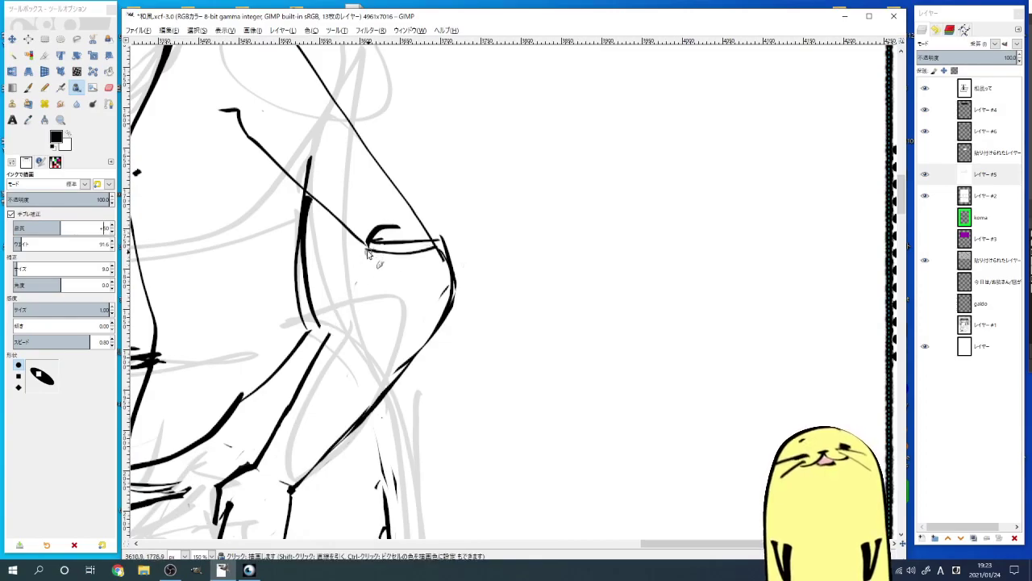
scroll(367, 254, up, 2)
key(space)
drag(242, 331, 355, 379)
key(space)
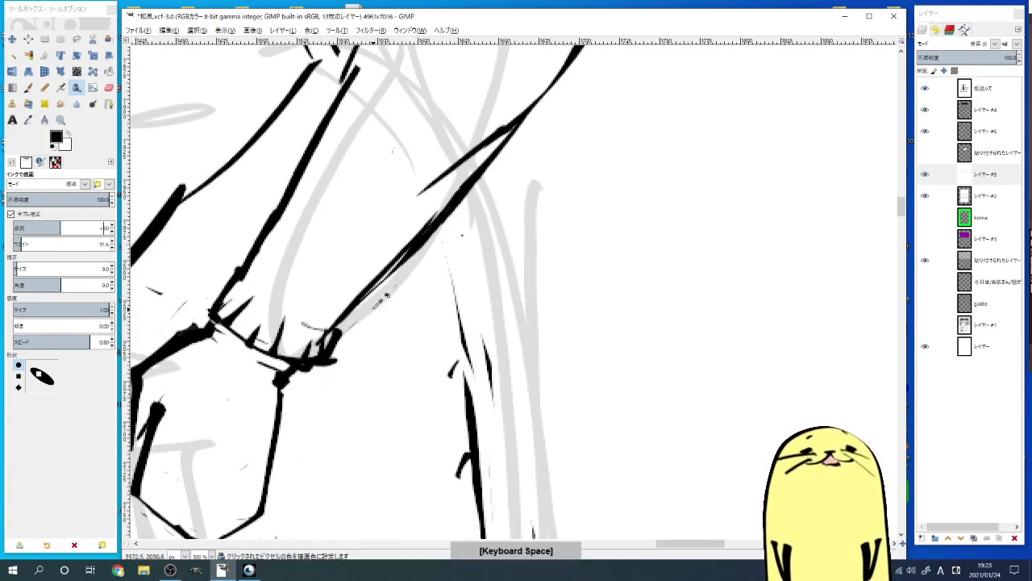
scroll(386, 296, down, 2)
key(space)
ctrl+click(551, 203)
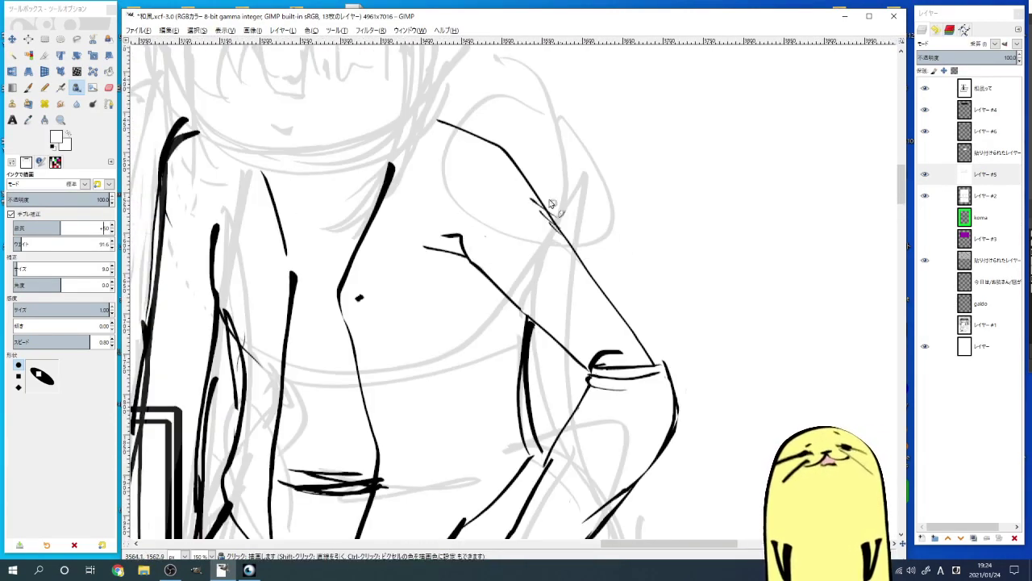
Step: Pan along the inked figure and zoom out to review the page
key(space)
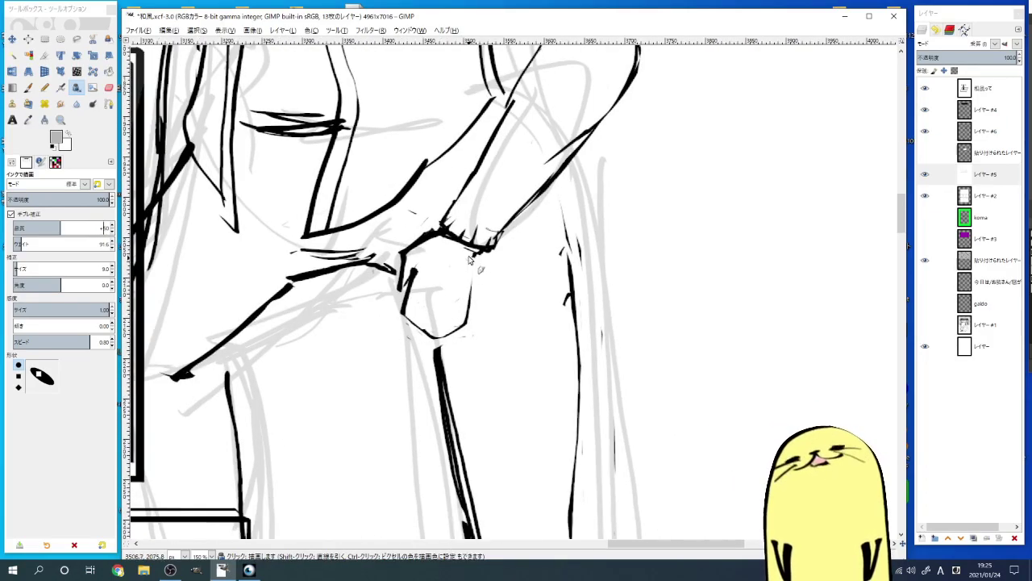
scroll(420, 416, down, 5)
scroll(508, 179, up, 4)
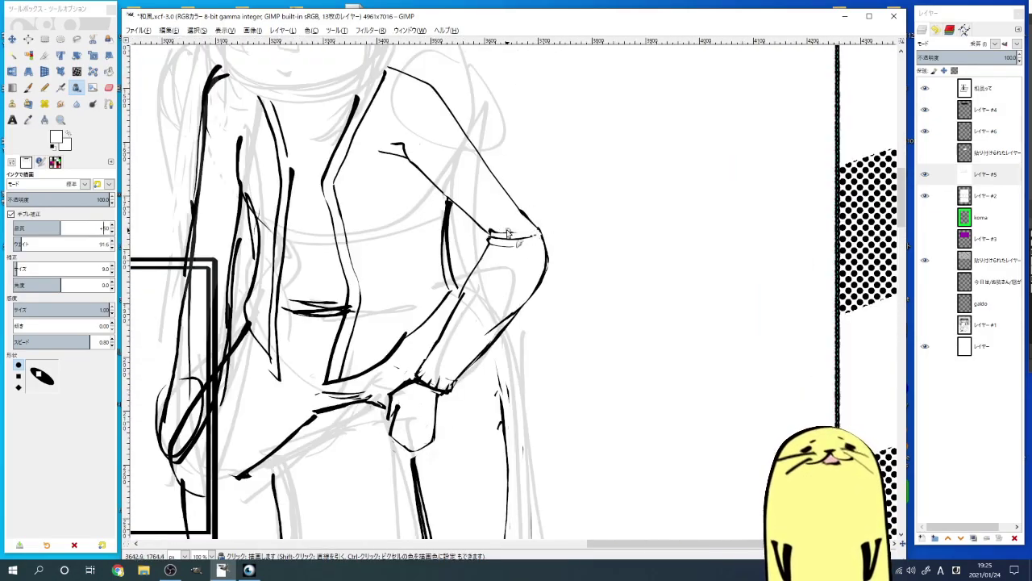
key(space)
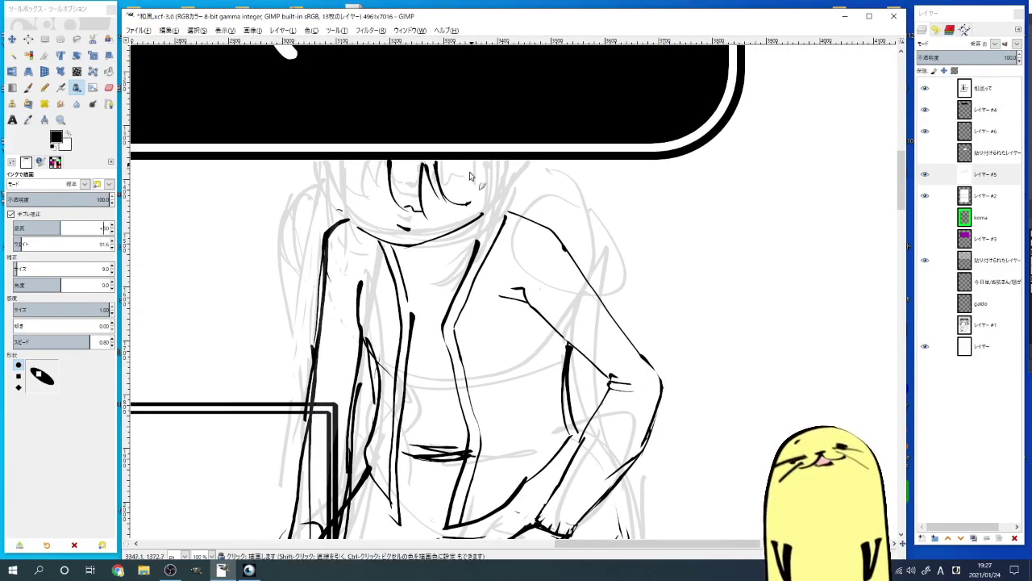
key(space)
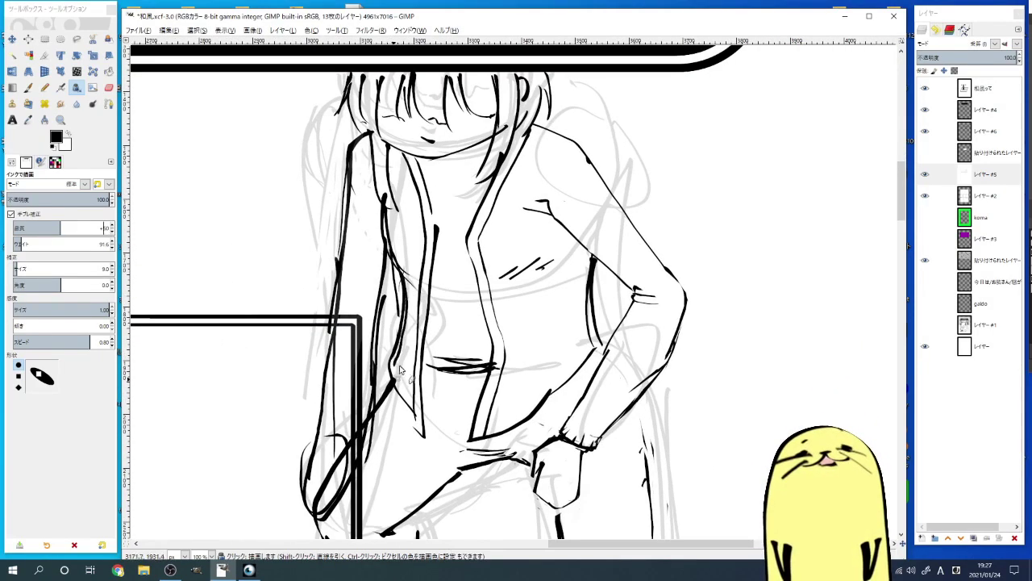
key(space)
key(d)
key(space)
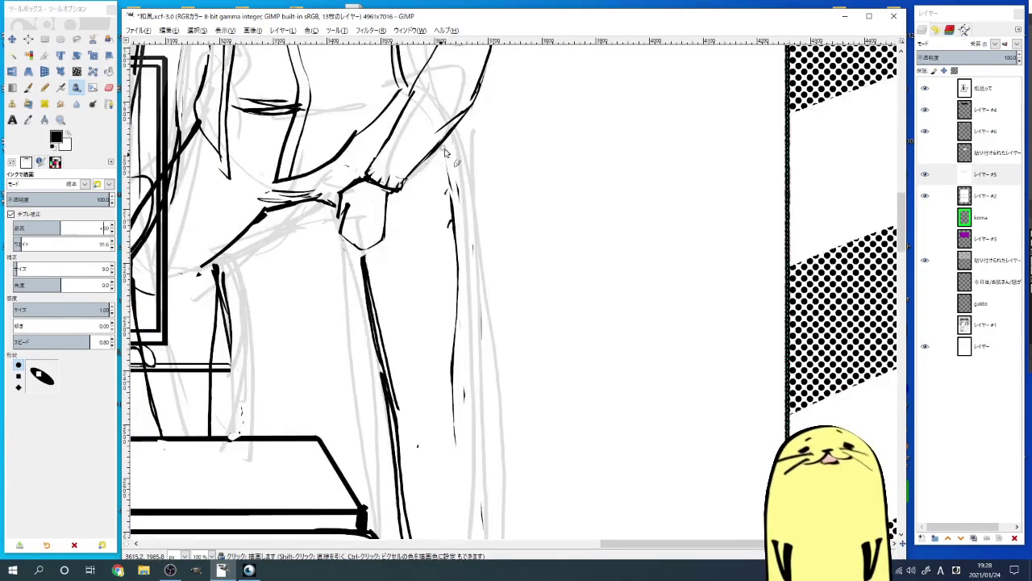
key(minus)
key(minus)
key(minus)
key(minus)
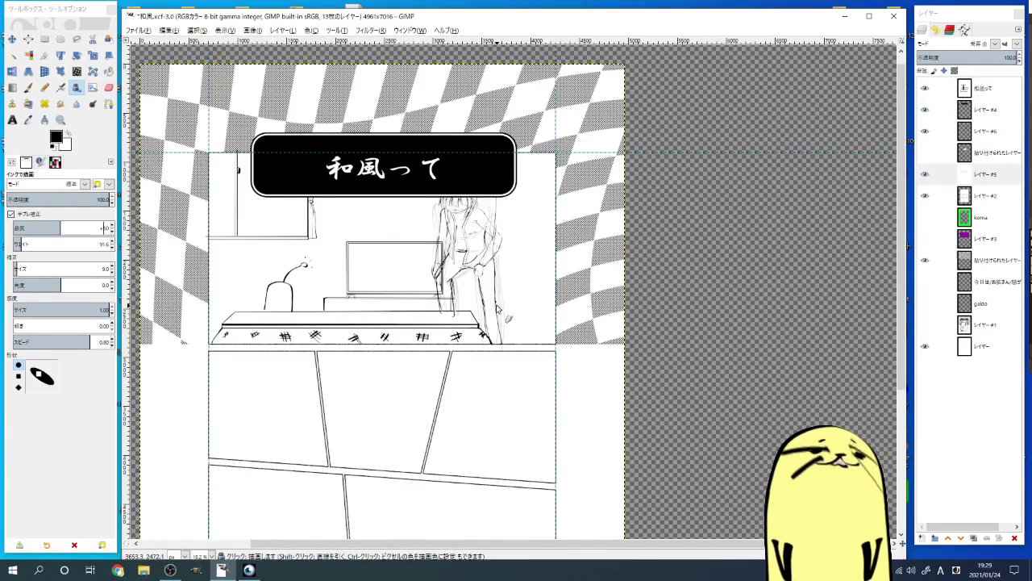
Step: Zoom in on the girl and hand-letter part of よっこらせ beside her
key(plus)
key(plus)
key(plus)
key(x)
scroll(452, 192, up, 3)
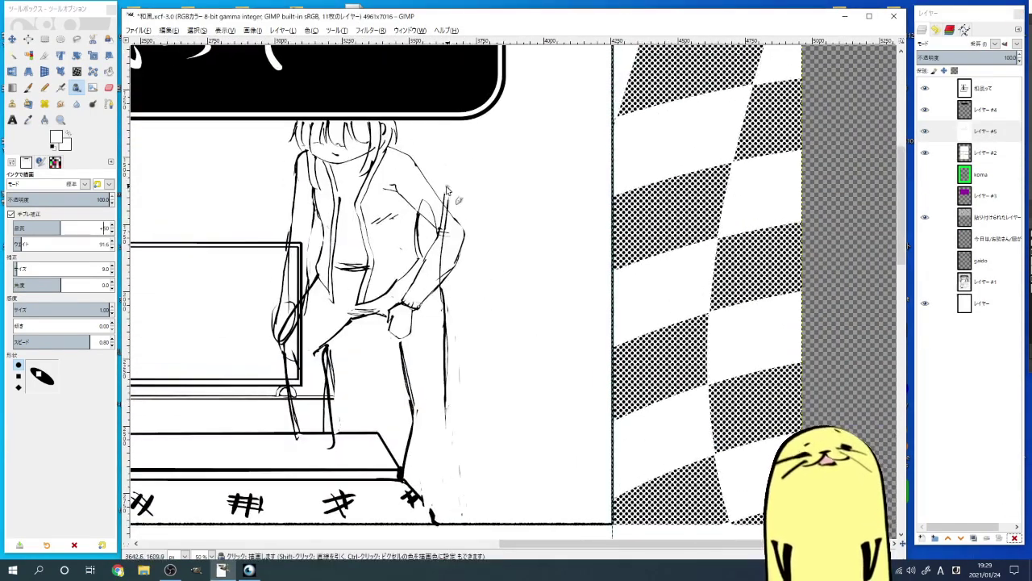
key(x)
scroll(415, 211, down, 3)
scroll(395, 198, up, 2)
scroll(396, 198, left, 2)
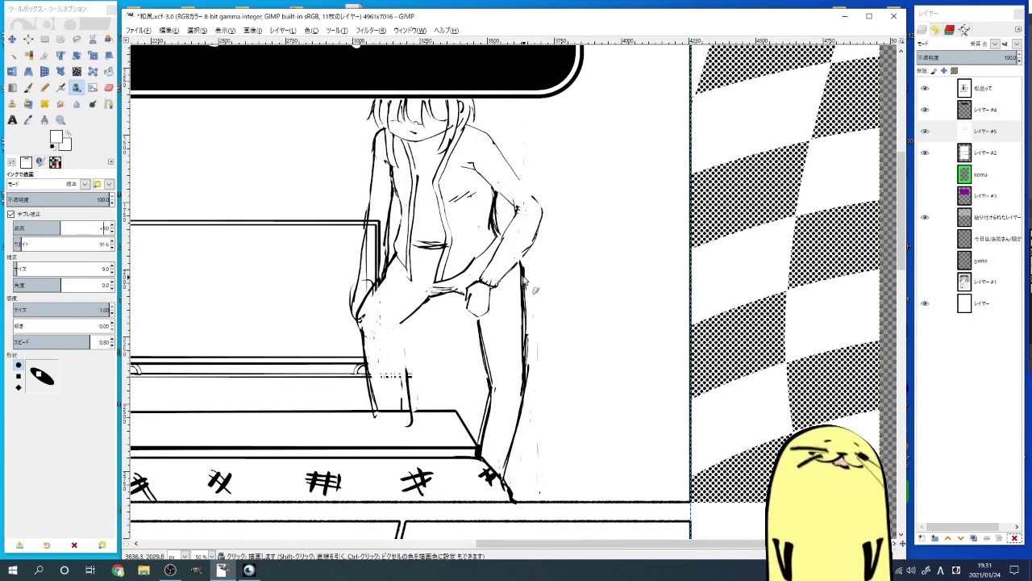
drag(565, 230, 589, 252)
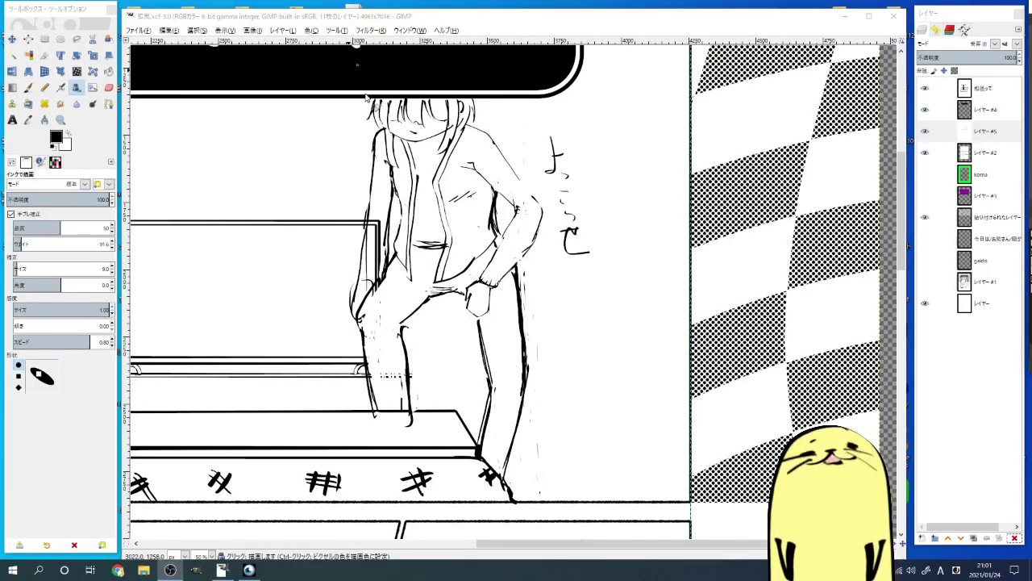
Step: Ink a black stroke along the girl's shoulder, swapping to white for cleanup
scroll(442, 256, up, 2)
key(x)
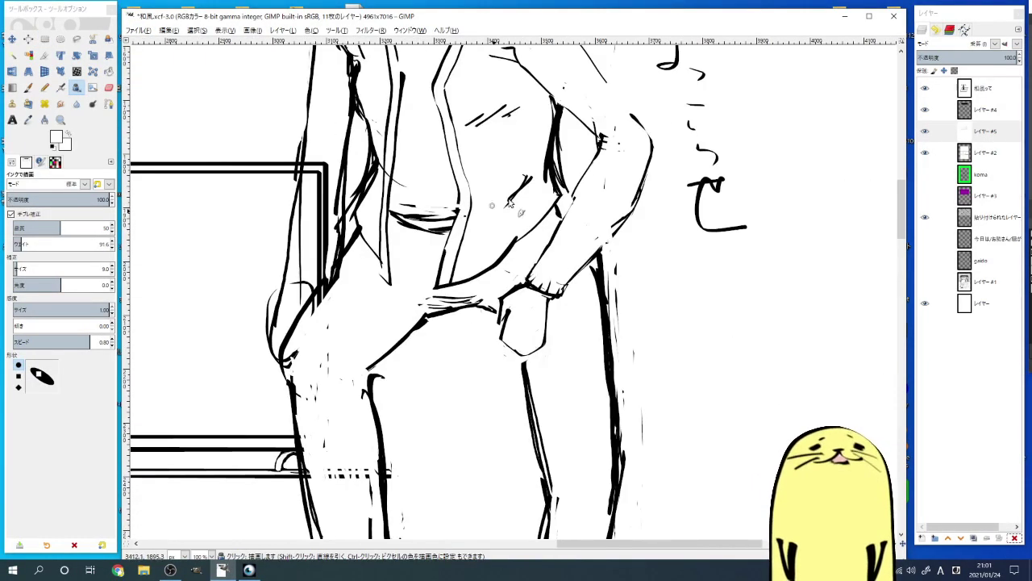
scroll(456, 318, up, 1)
scroll(399, 176, up, 2)
scroll(399, 176, left, 1)
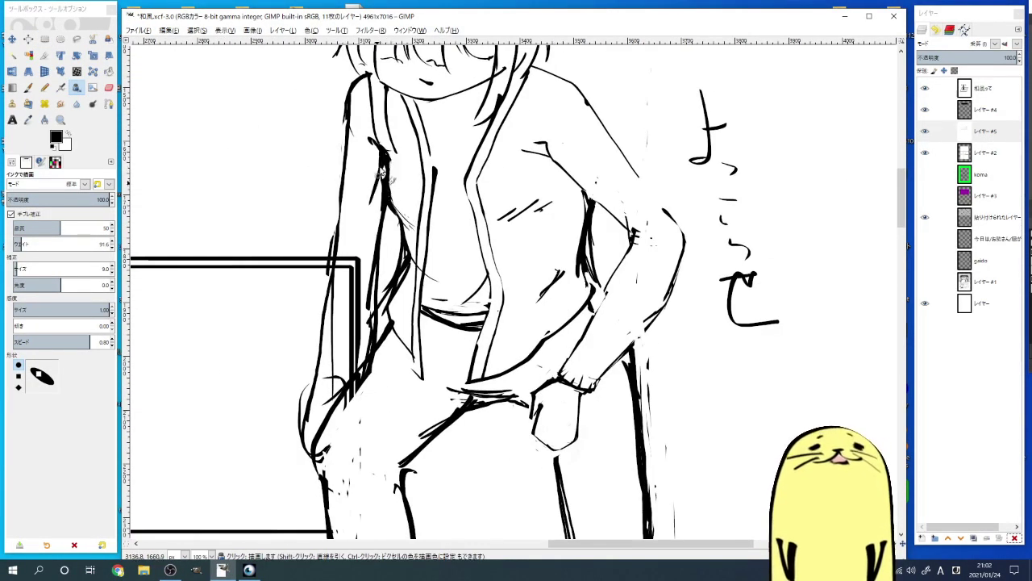
key(x)
scroll(384, 173, down, 3)
scroll(384, 202, up, 1)
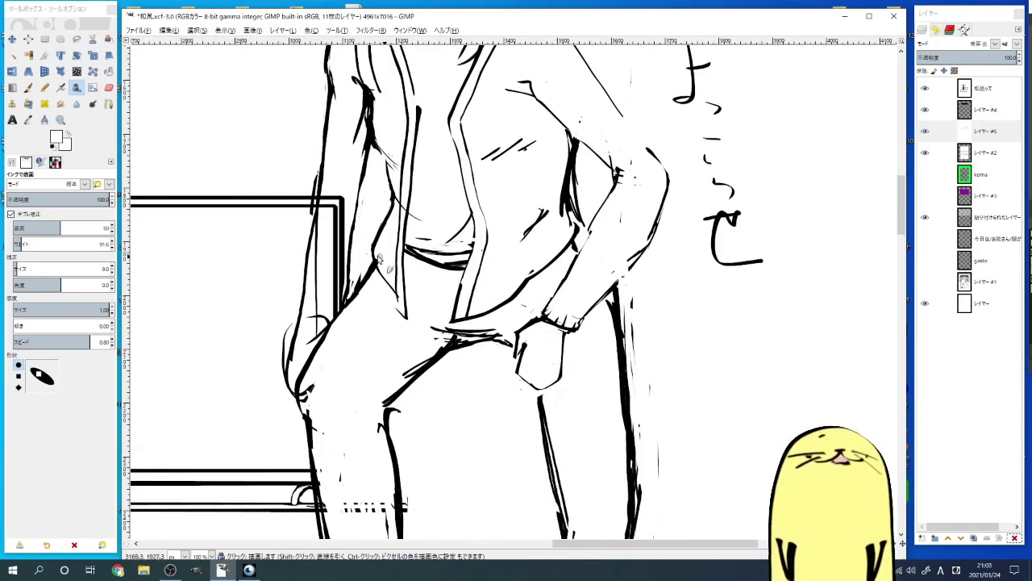
key(x)
scroll(621, 188, up, 1)
scroll(621, 187, right, 2)
drag(477, 209, 532, 226)
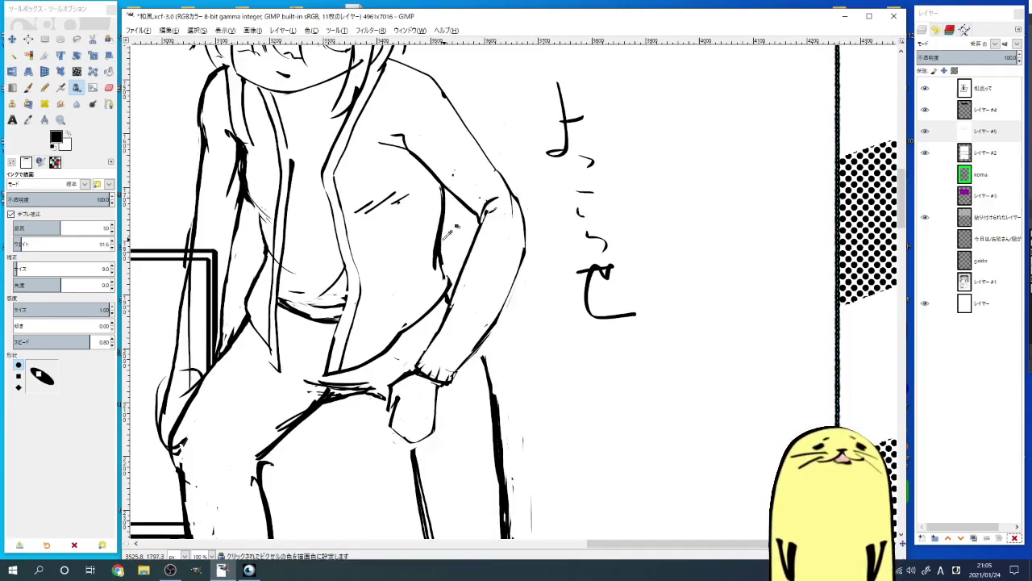
Step: Pan over the torso and jeans, switching to white to correct the leg lines
scroll(454, 230, up, 1)
scroll(454, 230, left, 2)
key(x)
scroll(363, 216, up, 1)
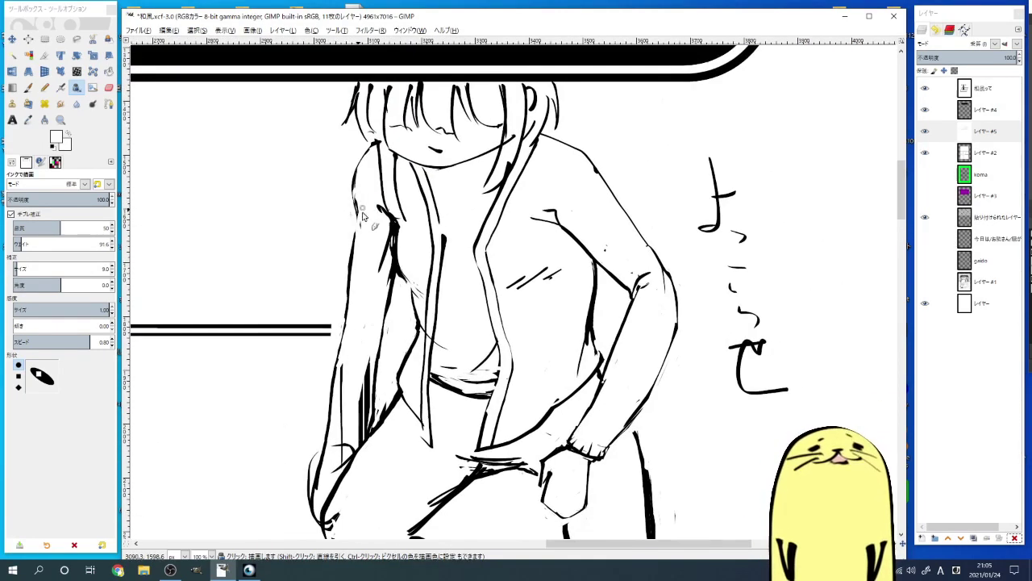
key(space)
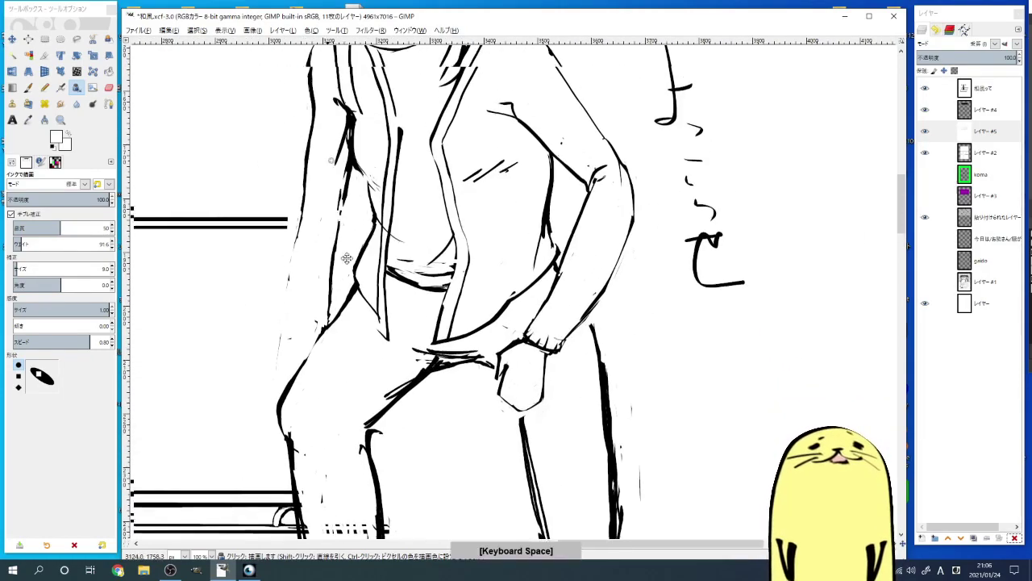
scroll(448, 219, up, 2)
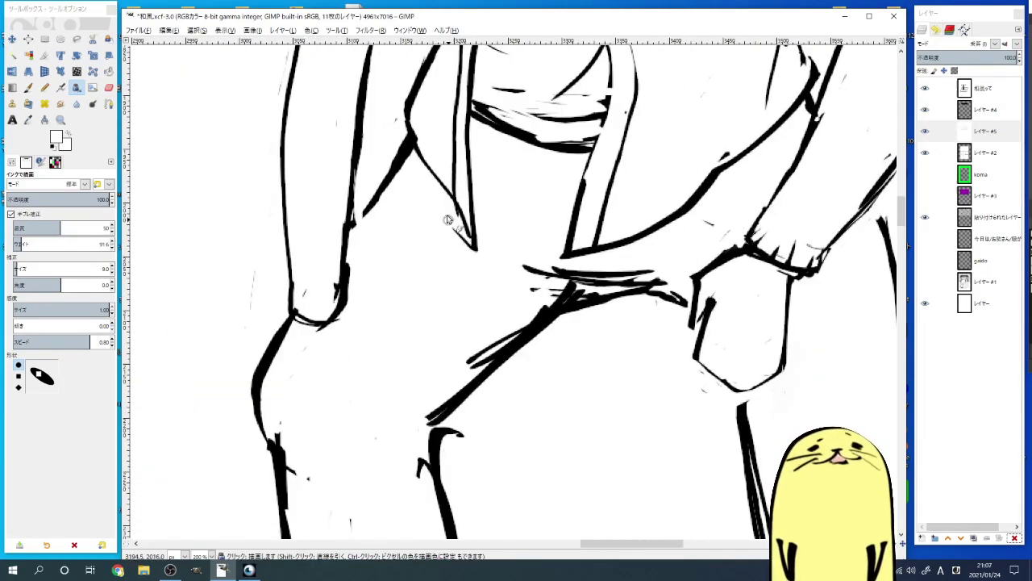
key(space)
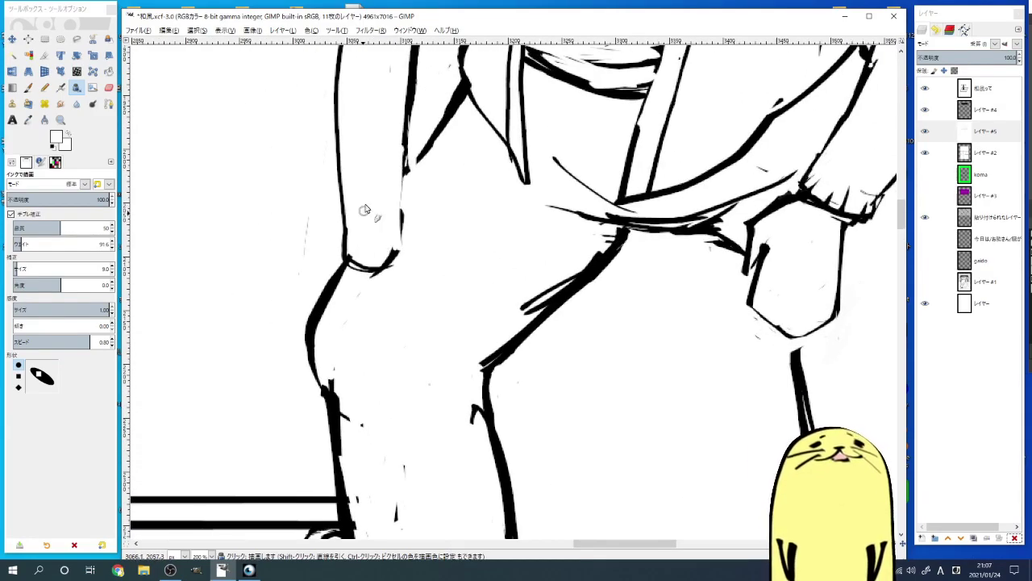
key(space)
key(space)
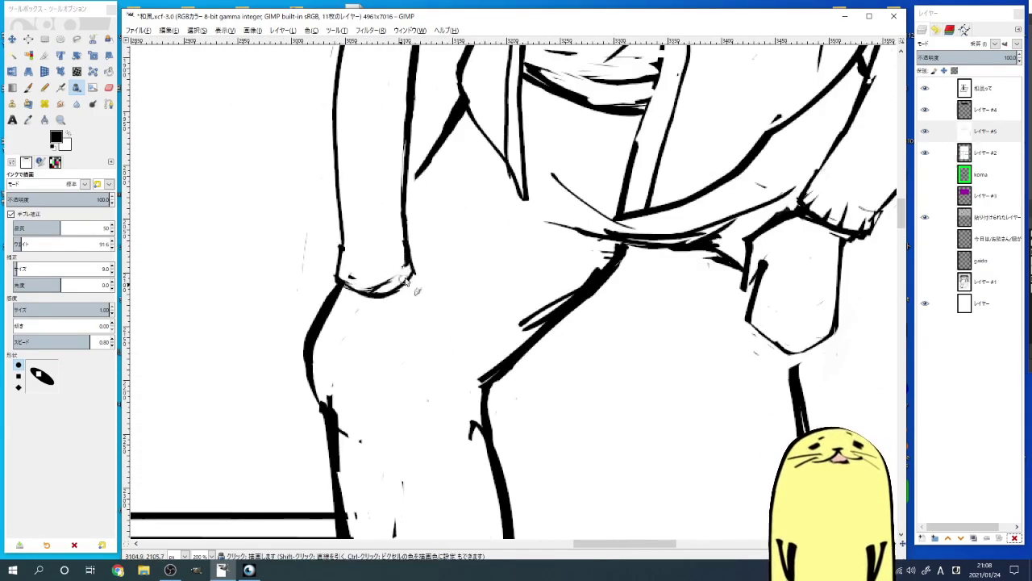
key(space)
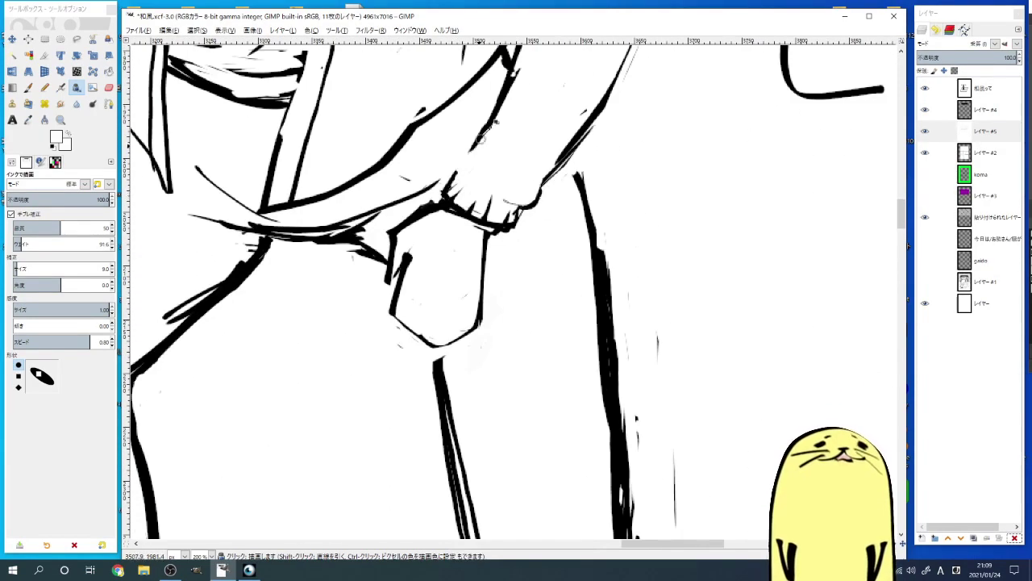
key(x)
key(space)
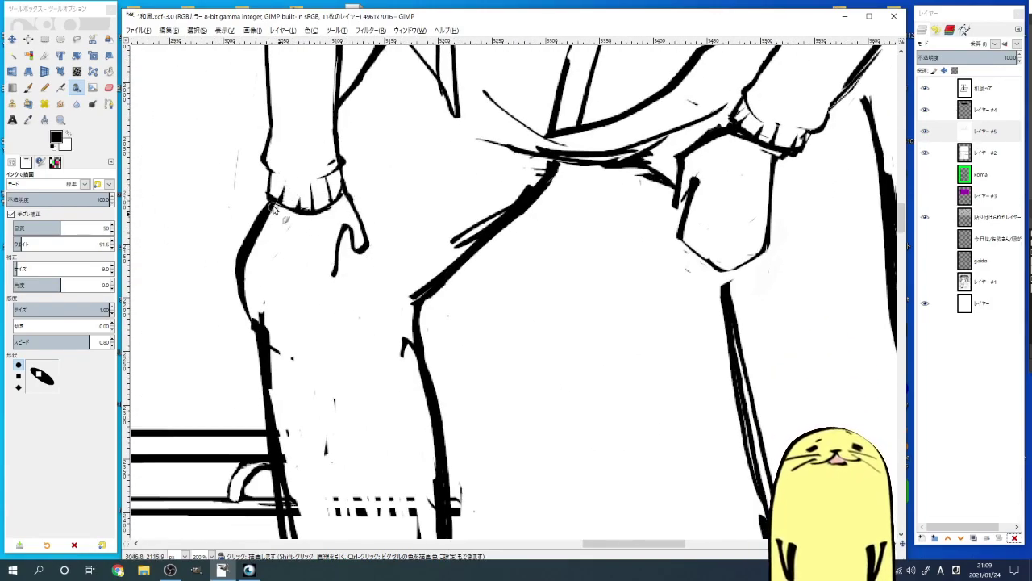
Step: Erase stray finger strokes on the knee hand and white out parts of the fist outline
drag(328, 317, 342, 242)
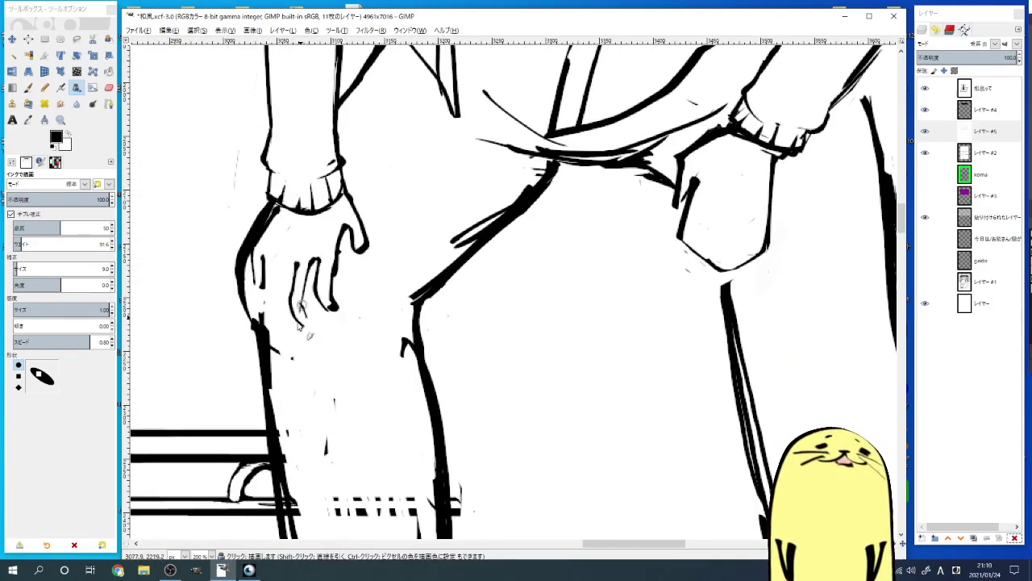
key(x)
key(space)
key(space)
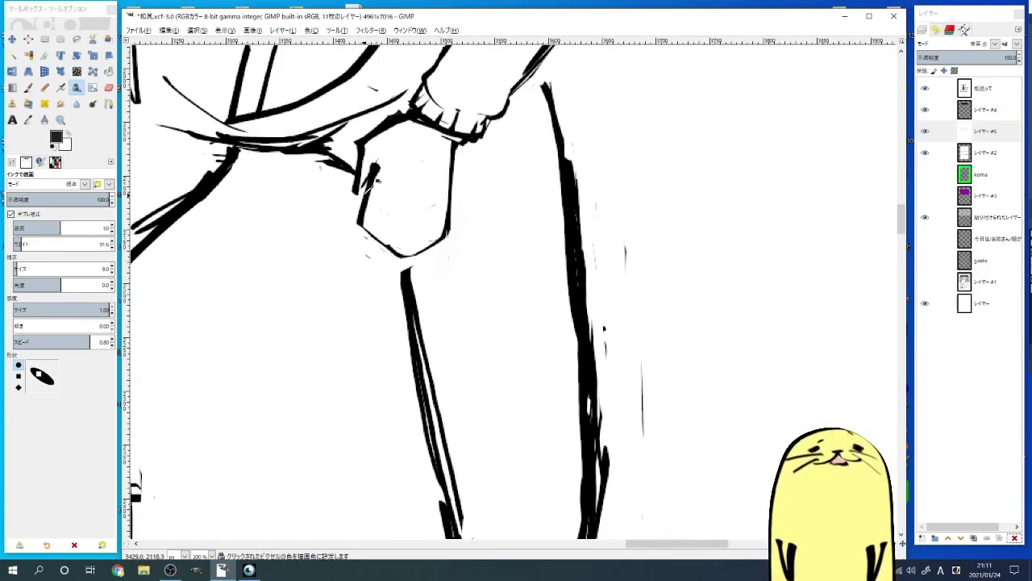
drag(379, 174, 395, 238)
key(space)
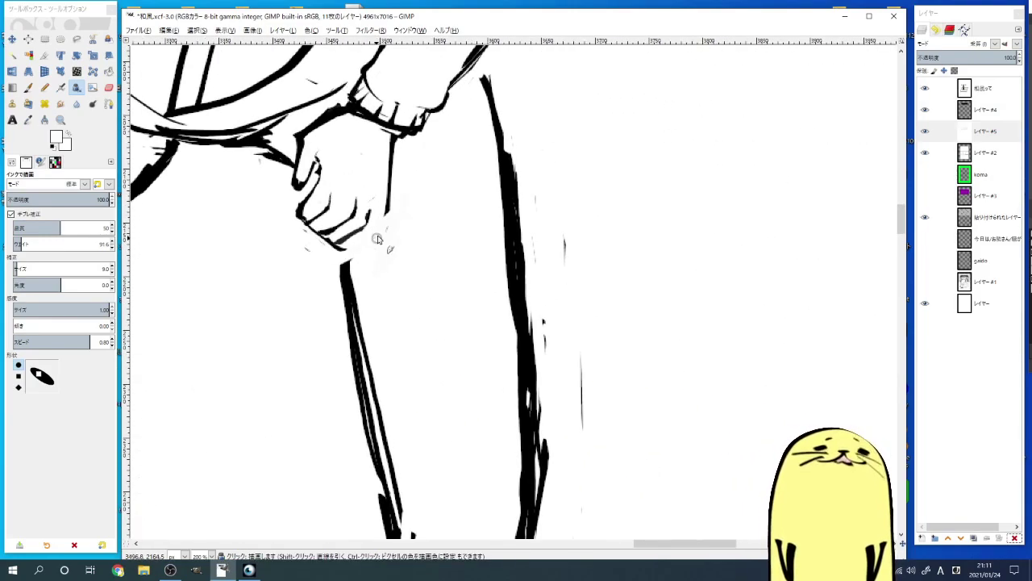
key(x)
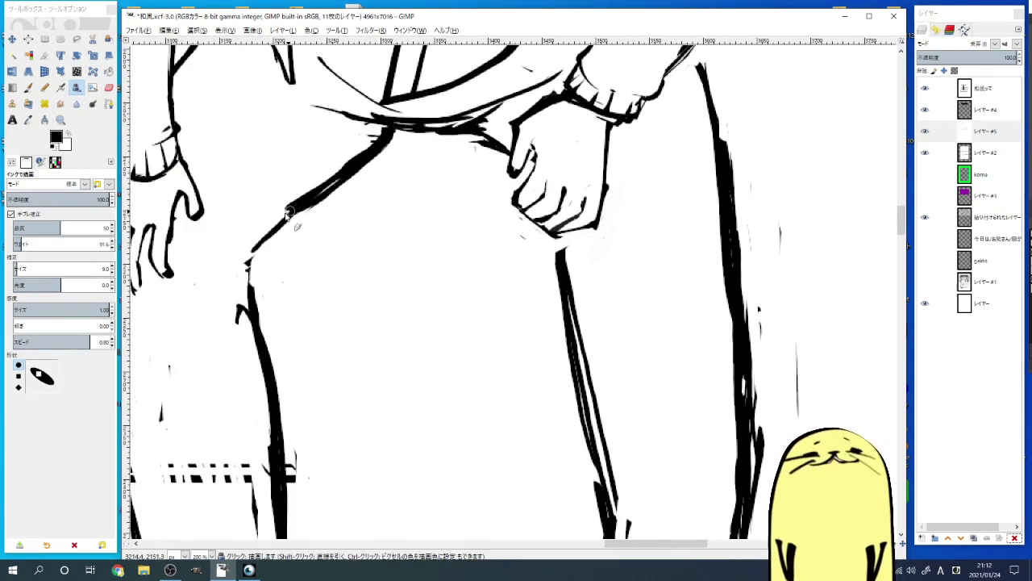
key(space)
key(x)
key(space)
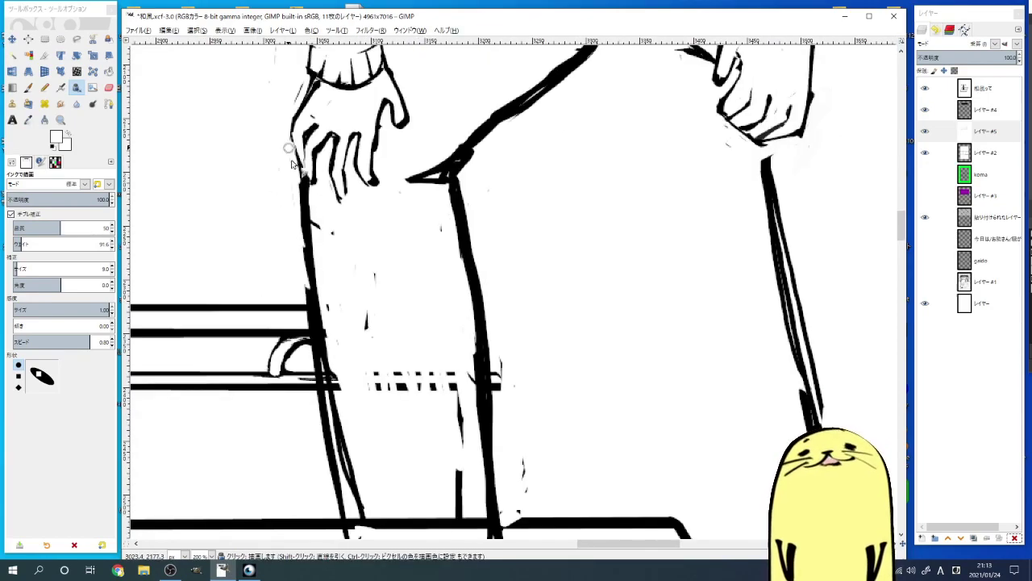
key(x)
key(space)
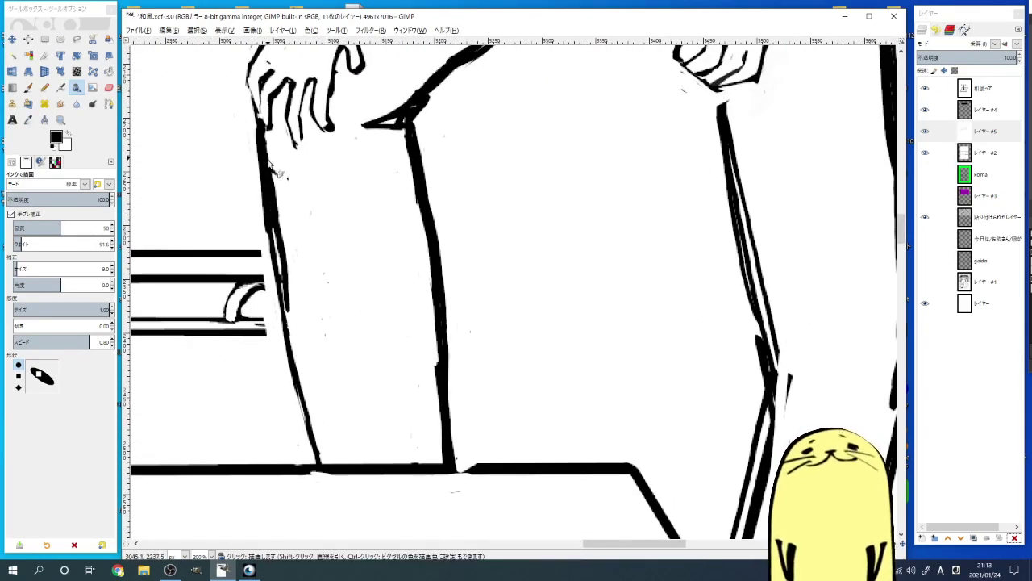
key(x)
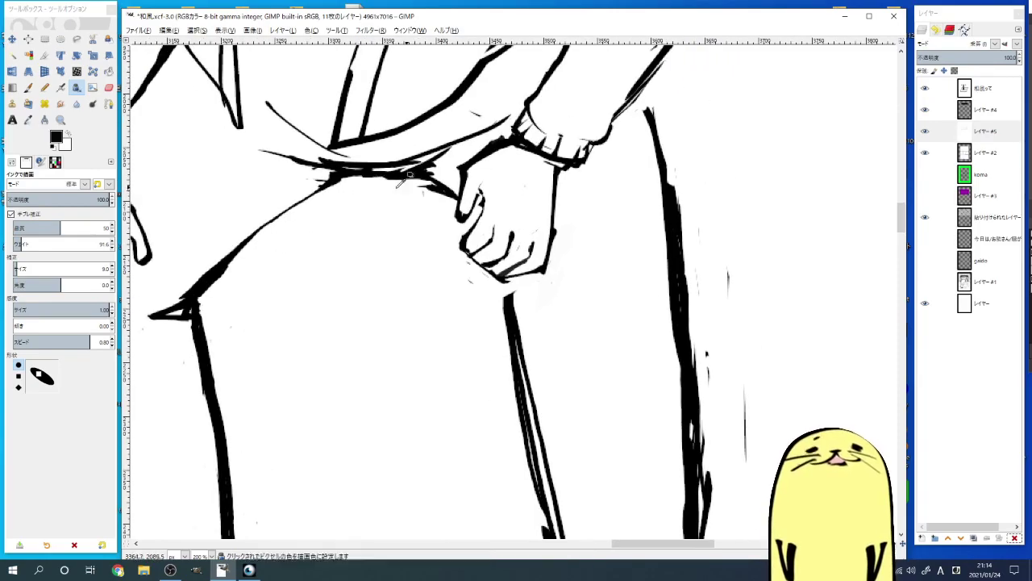
Step: Save the manga page with Ctrl+S after the hand cleanup
key(minus)
key(minus)
key(minus)
key(plus)
key(plus)
key(space)
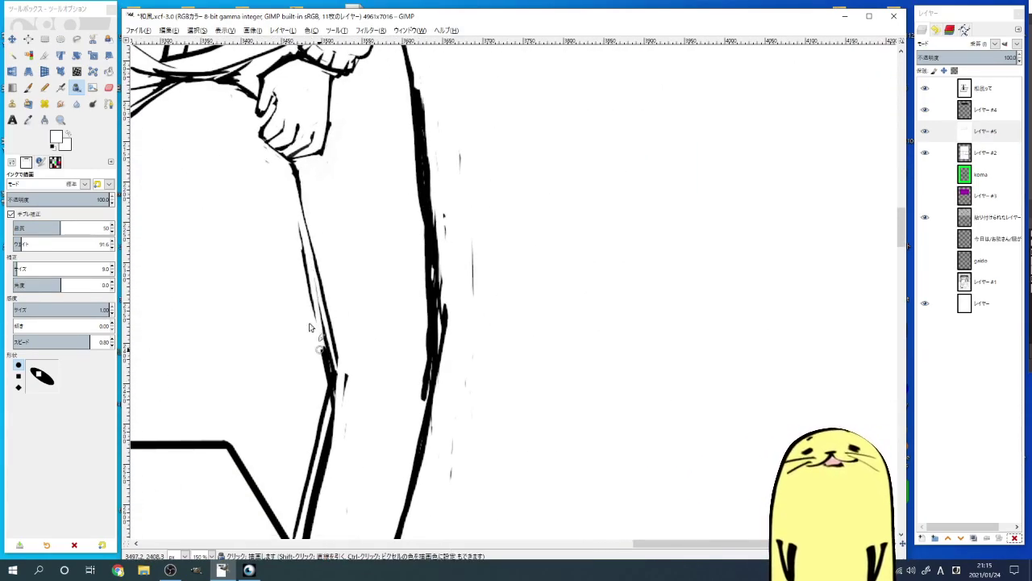
key(x)
key(space)
key(ctrl+s)
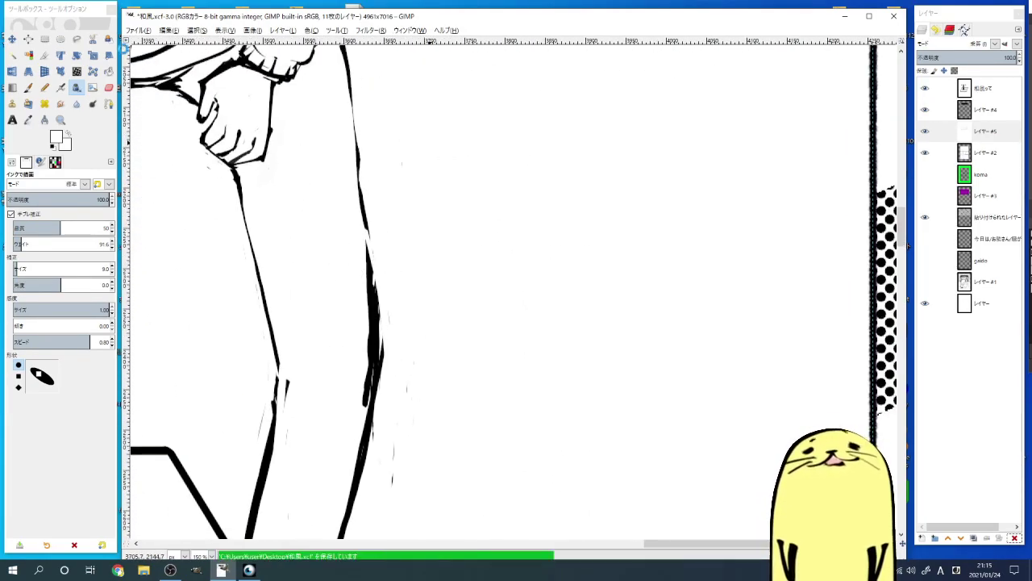
Step: Touch up stray marks down the girl's leg toward the bench
key(x)
key(space)
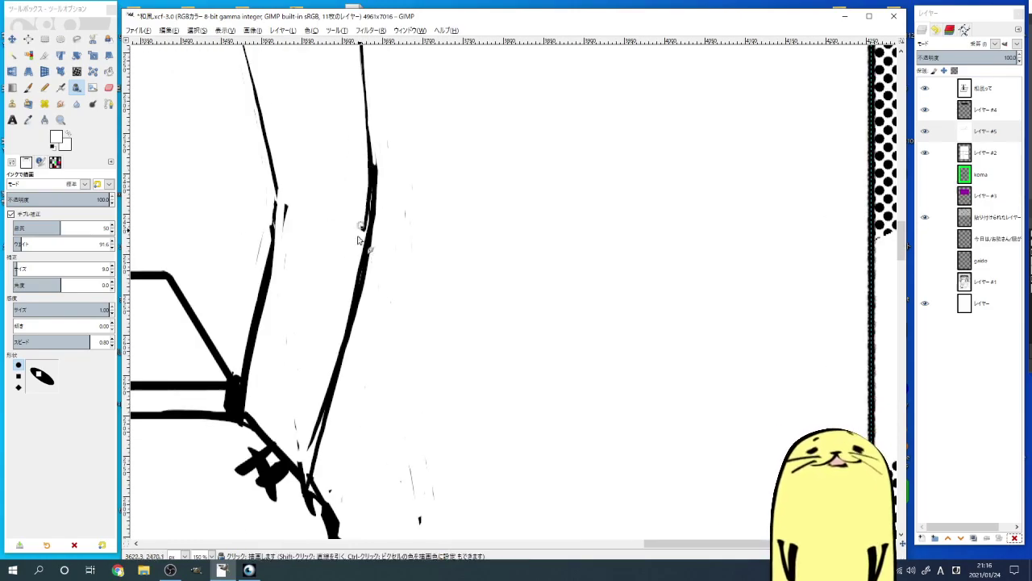
key(x)
key(space)
key(x)
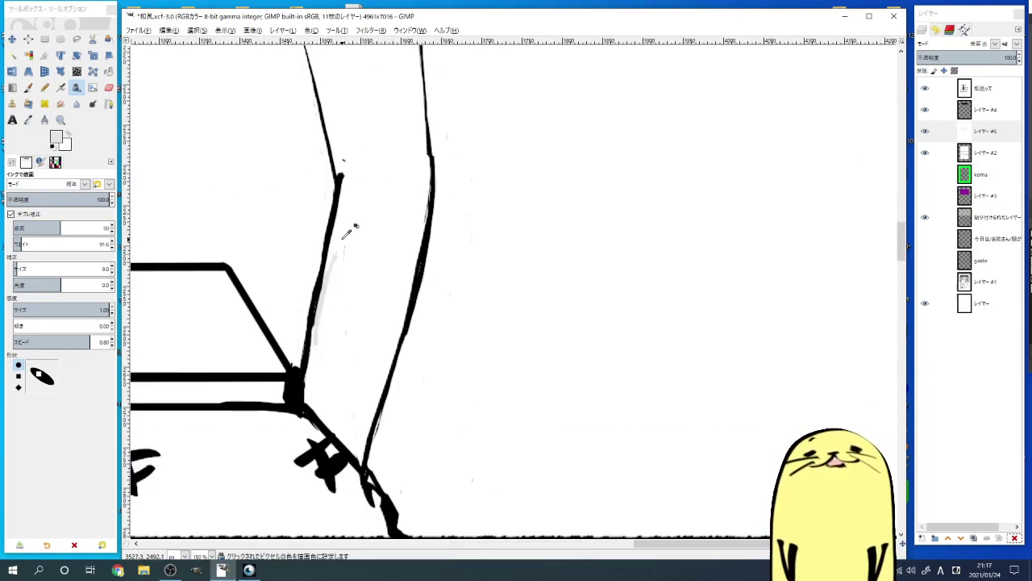
key(space)
key(x)
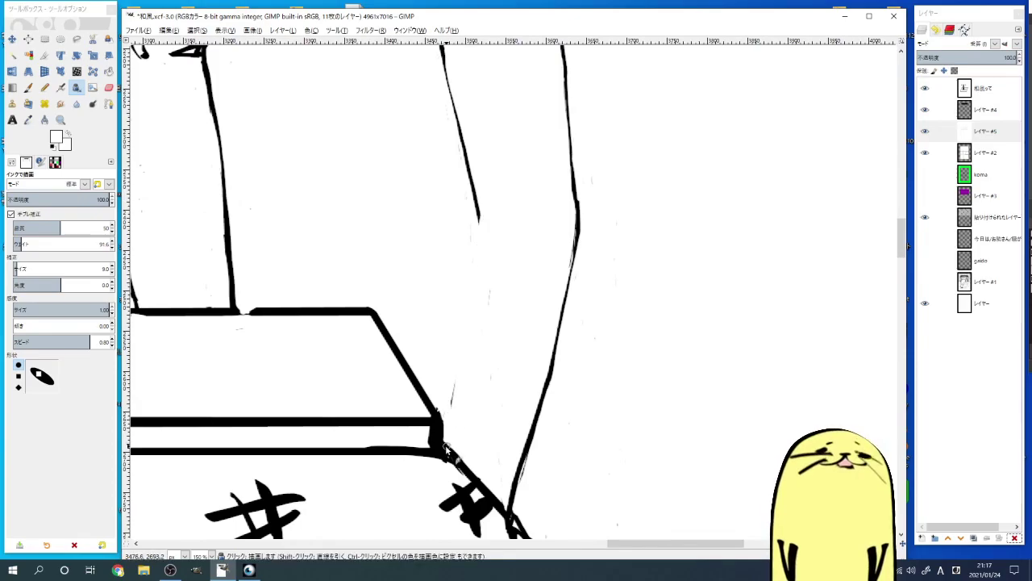
key(1)
key(space)
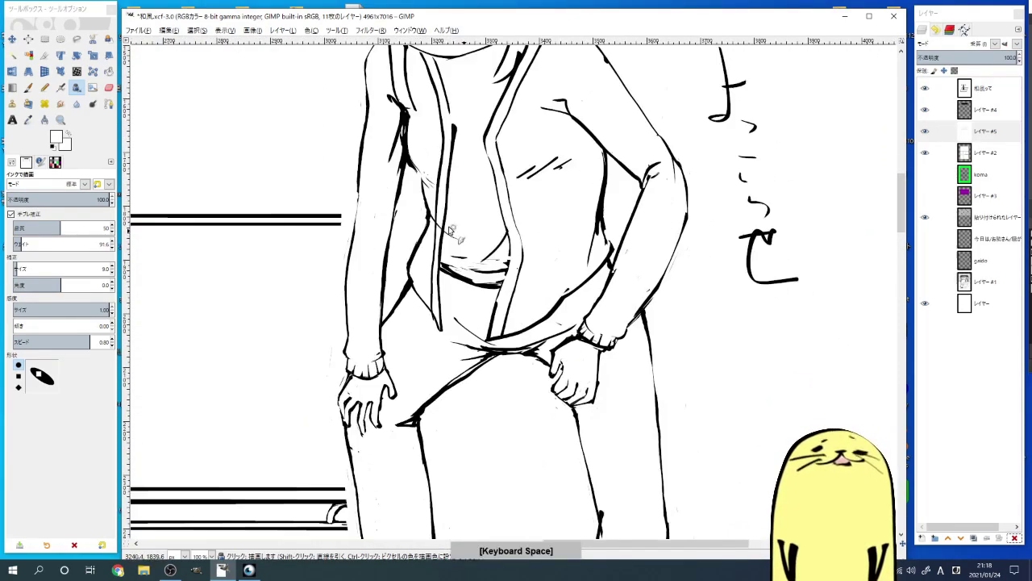
Step: Check the torso, whole figure and bench corner at different zoom levels
key(2)
key(x)
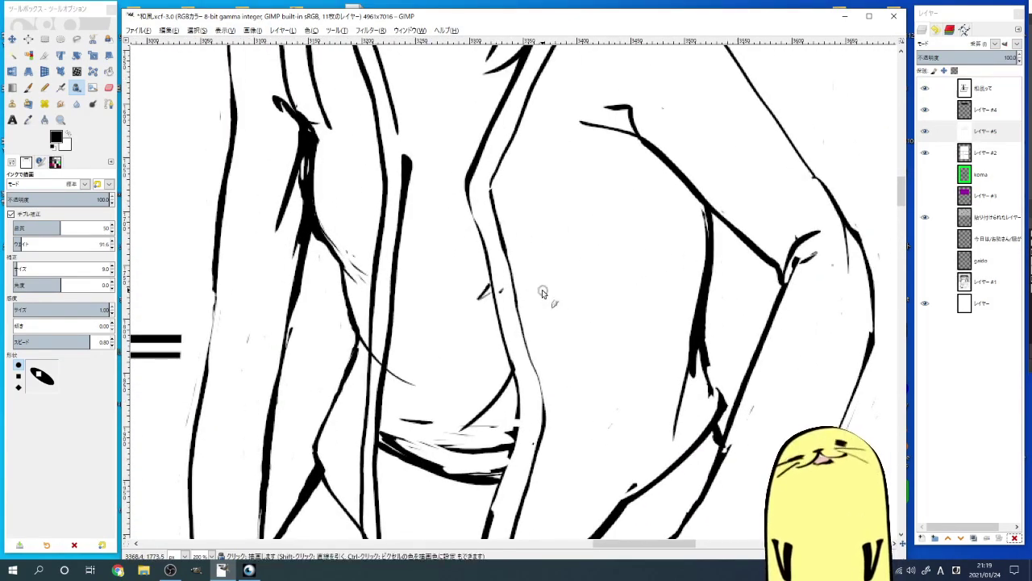
key(space)
key(shift+2)
key(space)
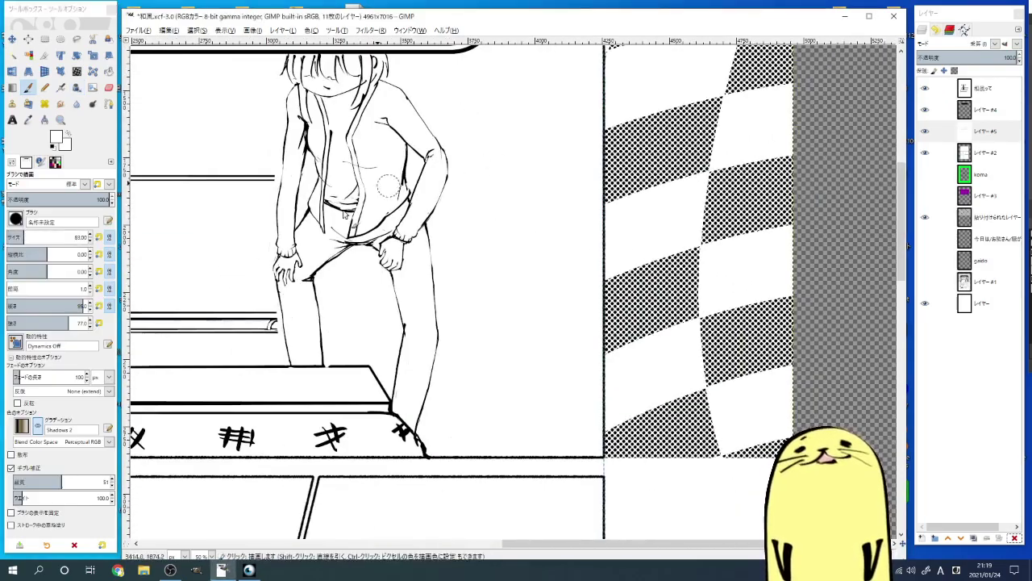
key(x)
key(2)
key(space)
key(3)
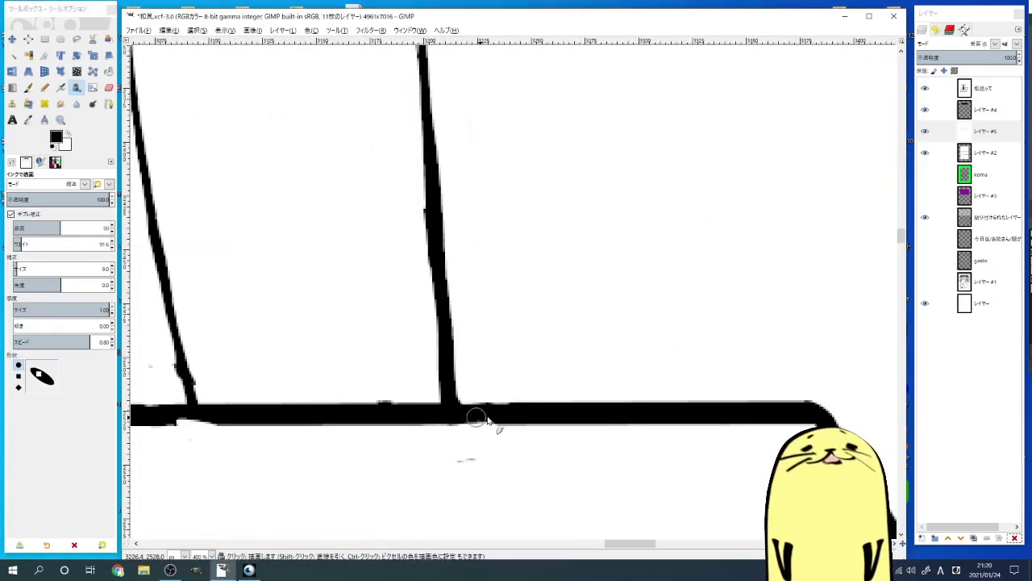
key(x)
key(space)
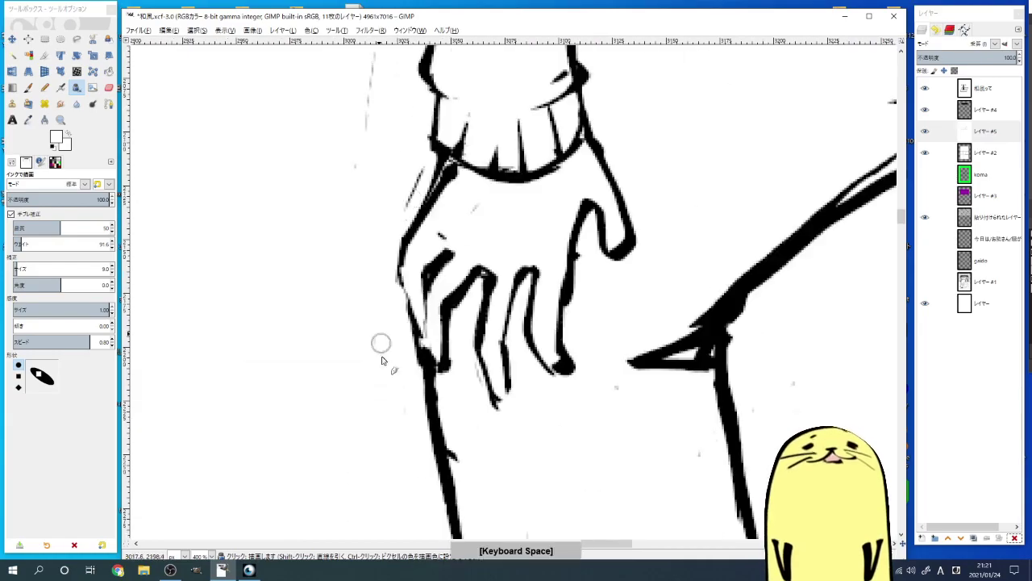
key(minus)
key(minus)
key(minus)
key(x)
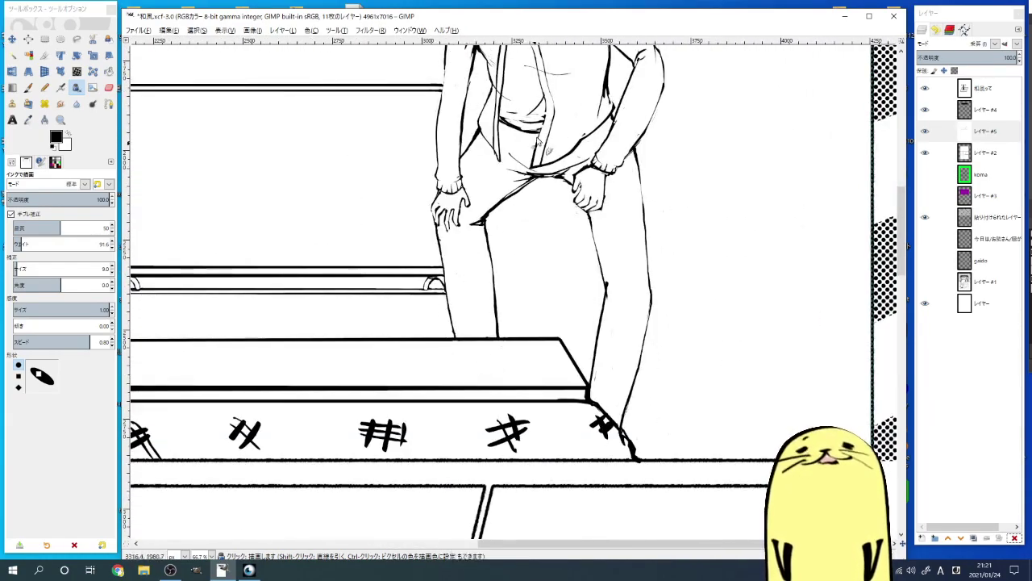
Step: On the drawing layer, draw two straight bench lines across the girl's leg
click(926, 131)
key(plus)
key(plus)
key(plus)
click(452, 317)
shift+click(726, 316)
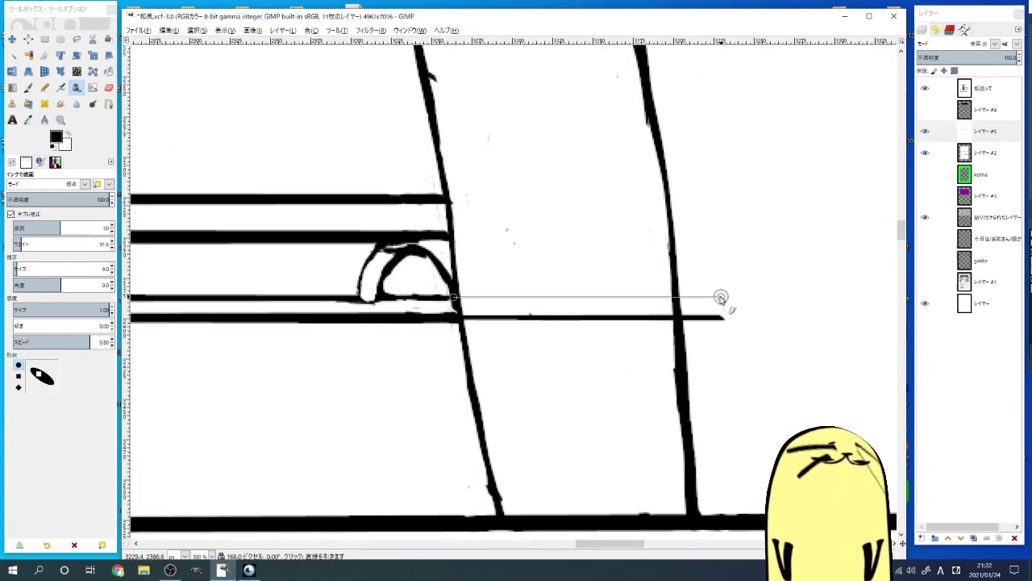
click(452, 297)
shift+click(726, 297)
key(x)
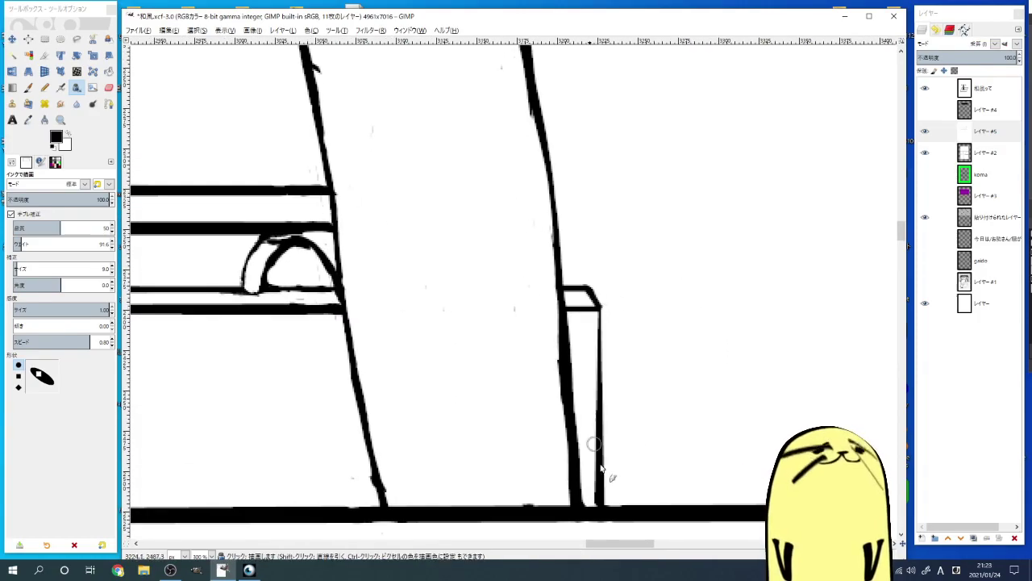
Step: Draw the short bench-end edge and zoom out to view the whole panel
key(space)
key(plus)
key(plus)
click(514, 369)
shift+click(557, 440)
key(minus)
key(minus)
key(minus)
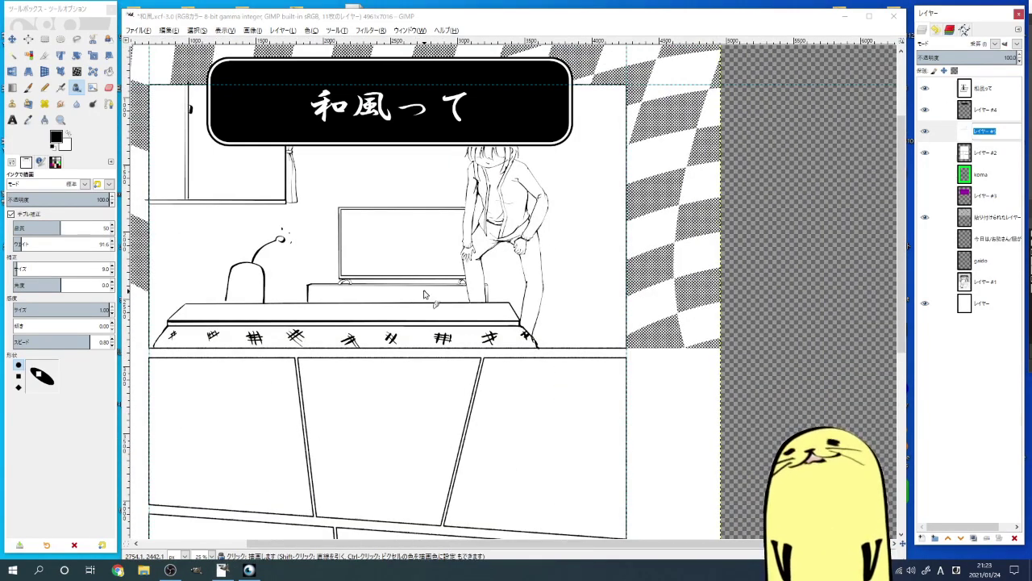
Step: Ink the TV stand's straight top line, vertical divider and drawer box outlines
key(plus)
key(plus)
key(plus)
key(space)
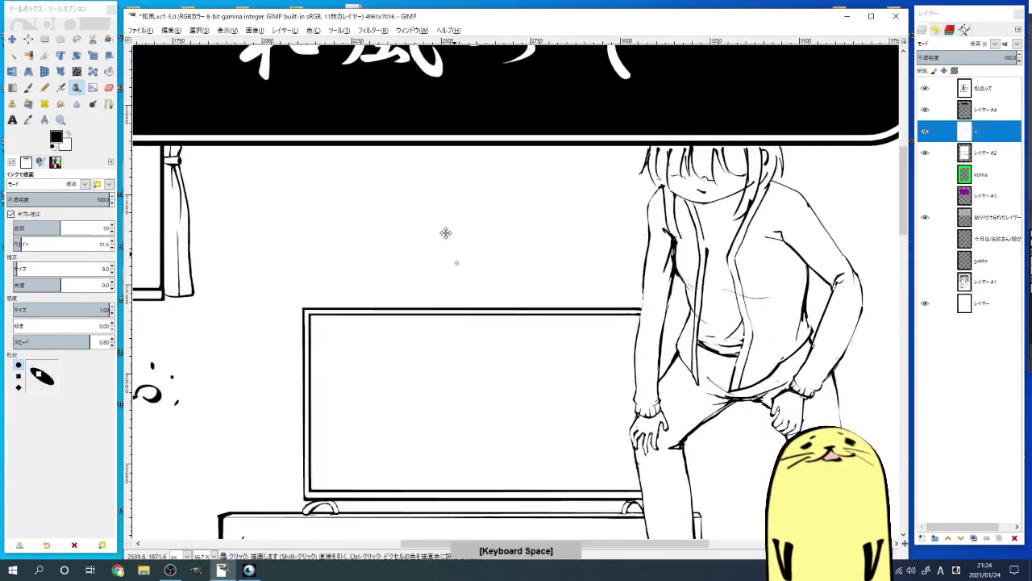
key(space)
key(space)
key(plus)
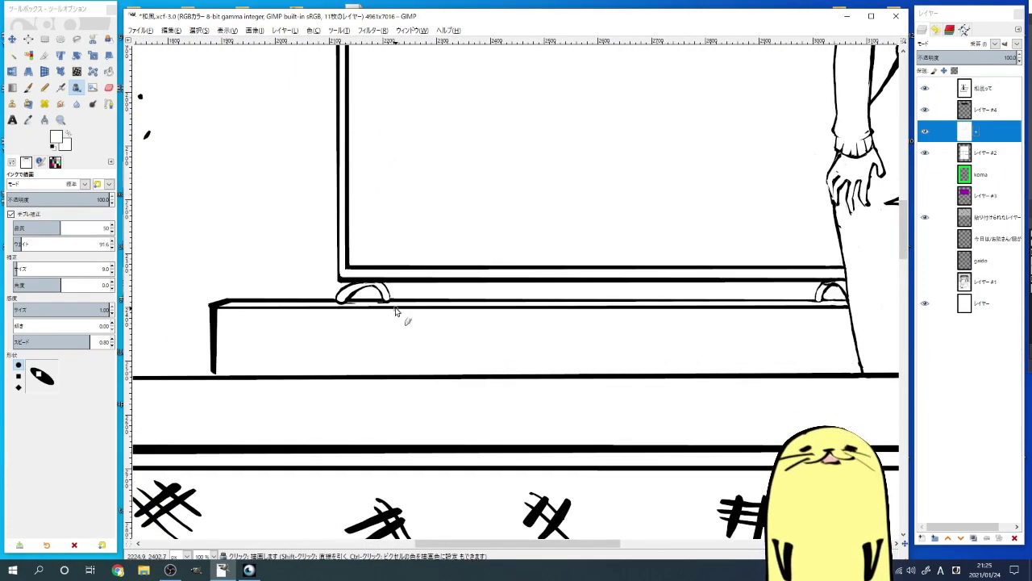
key(space)
shift+click(707, 269)
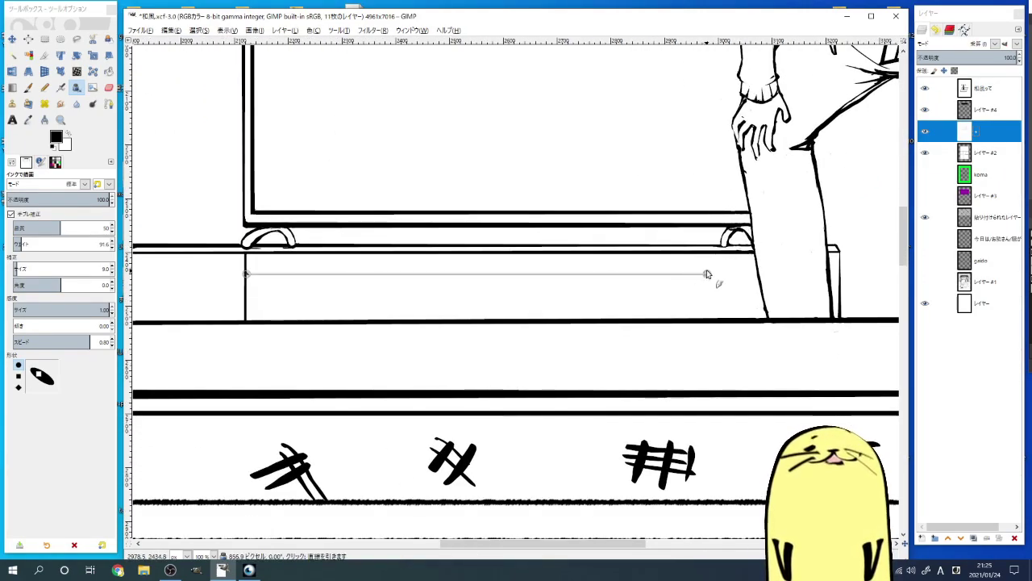
shift+click(692, 346)
key(space)
key(space)
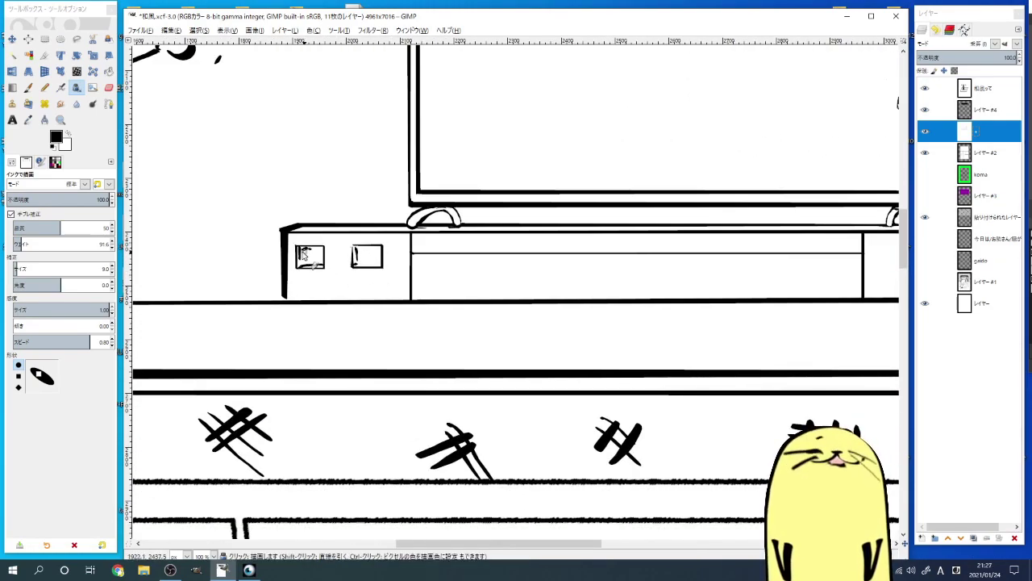
shift+click(297, 291)
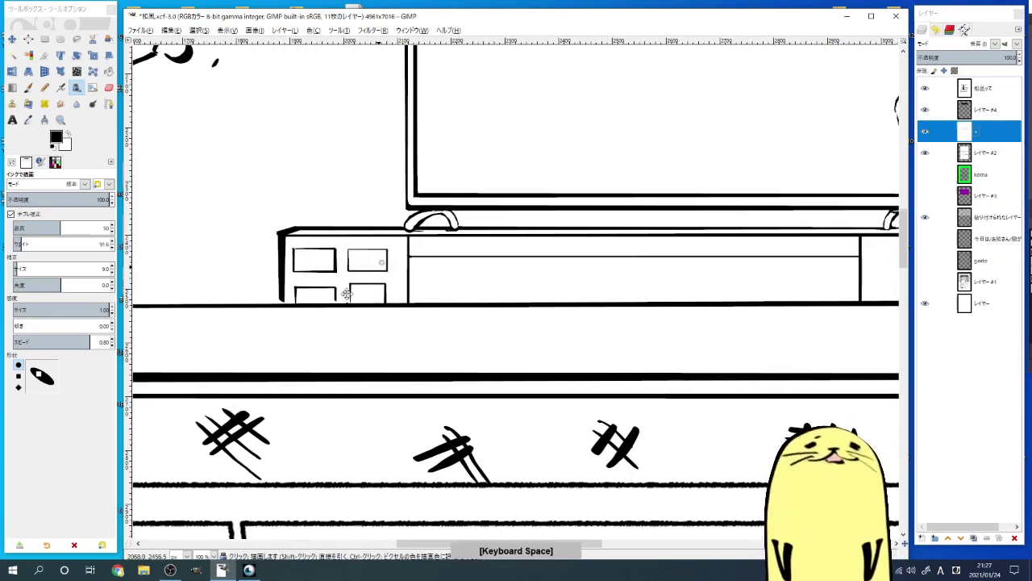
Step: Add another drawer line and bucket-fill the drawer faces with the Stripes pattern
key(space)
scroll(331, 307, right, 5)
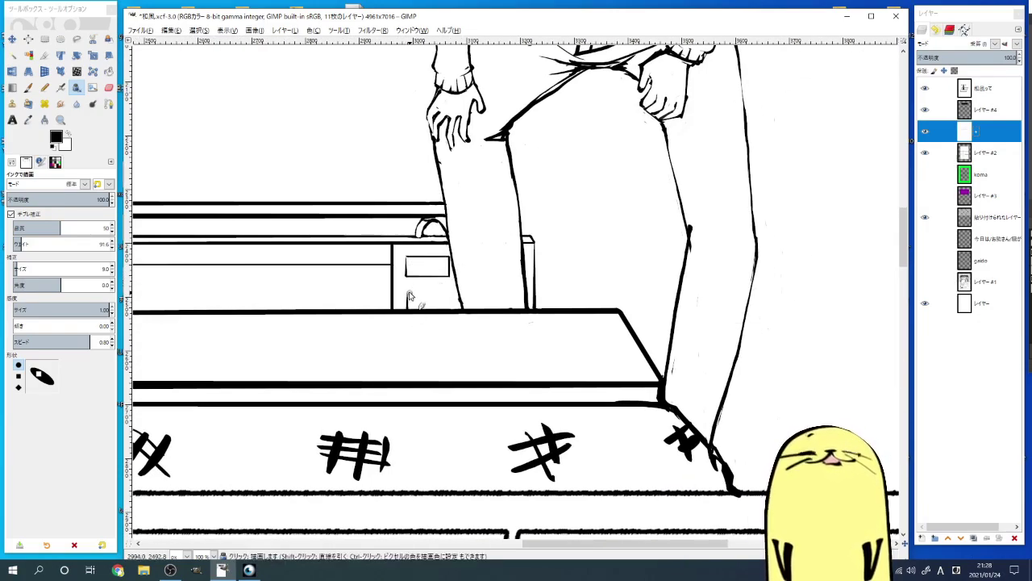
key(space)
scroll(322, 283, up, 2)
shift+click(384, 312)
key(shift+b)
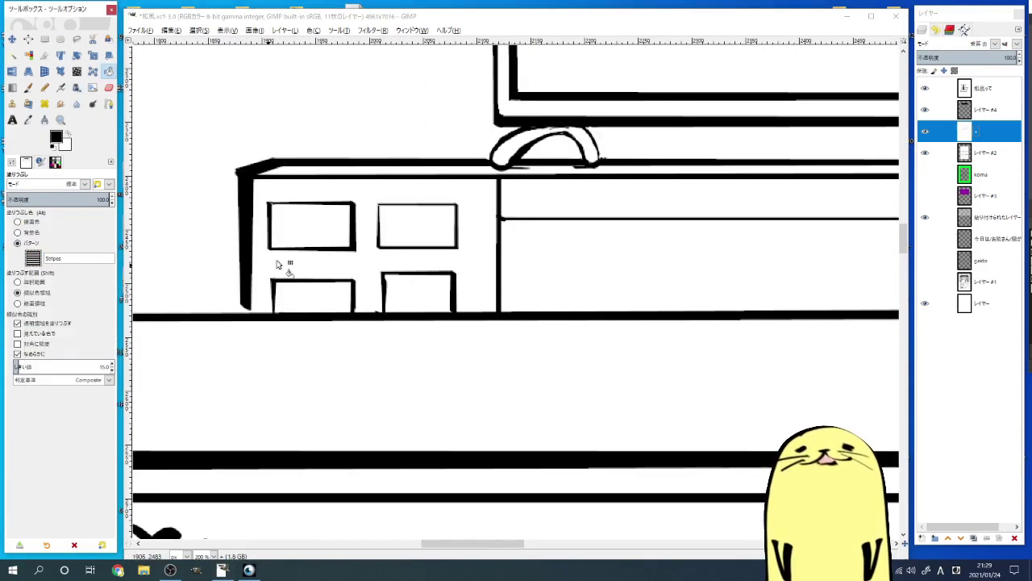
scroll(276, 264, down, 3)
click(77, 87)
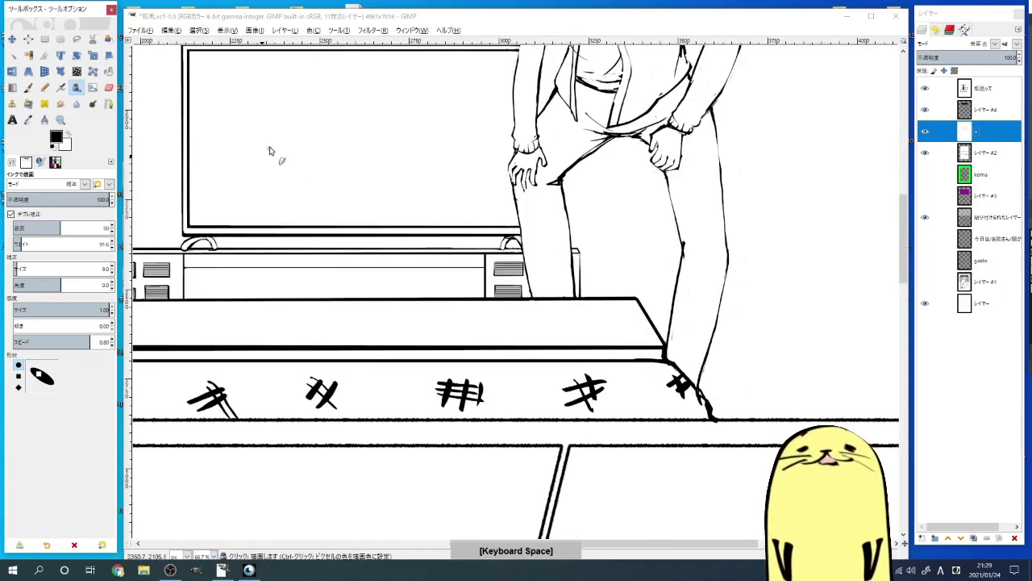
Step: Undo a stray stroke, then redraw the ear and right-side hair strands
scroll(461, 252, down, 4)
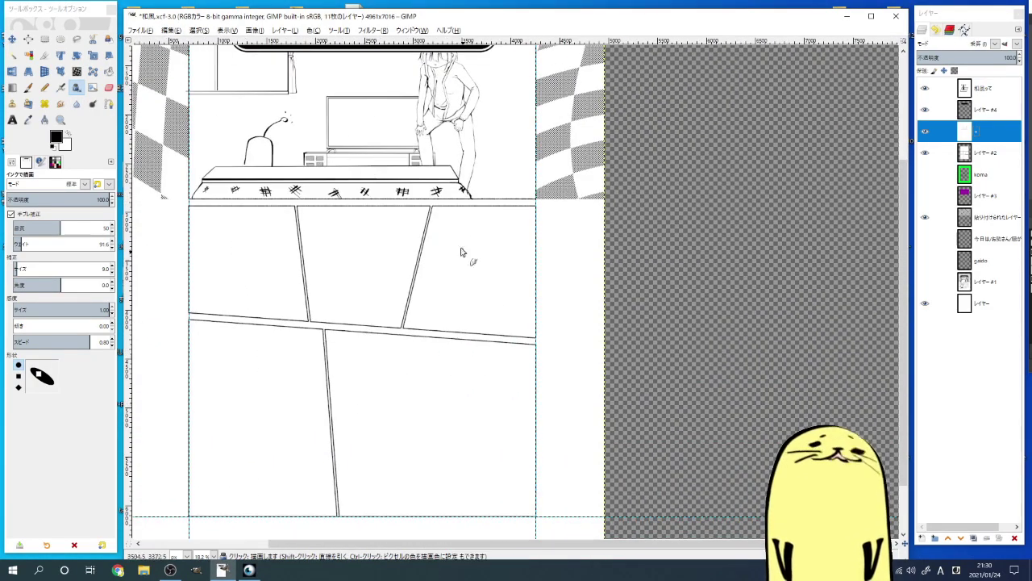
scroll(461, 252, up, 2)
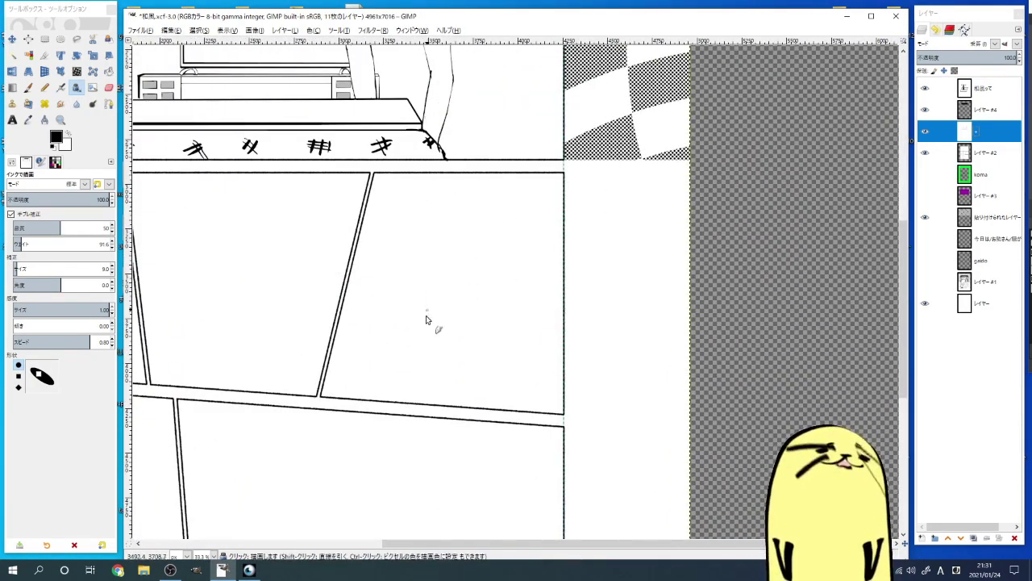
scroll(477, 234, up, 1)
key(ctrl+z)
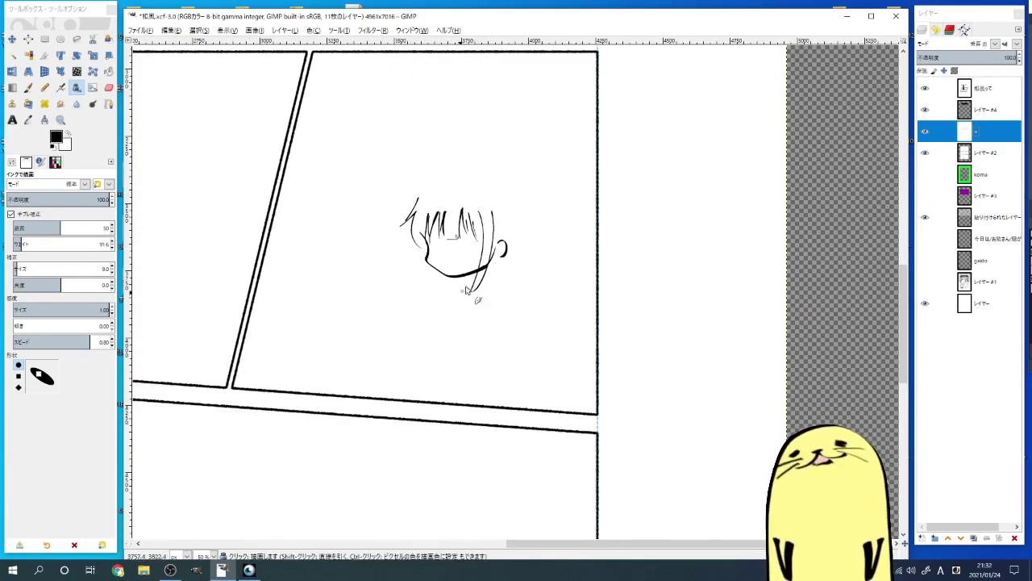
scroll(465, 288, up, 2)
key(space)
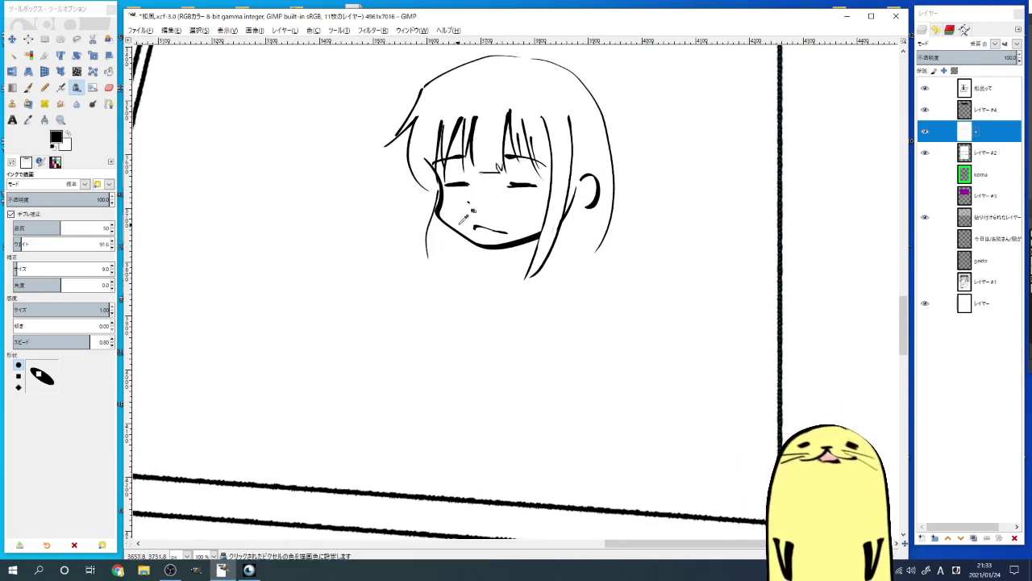
drag(577, 194, 593, 202)
ctrl+click(574, 193)
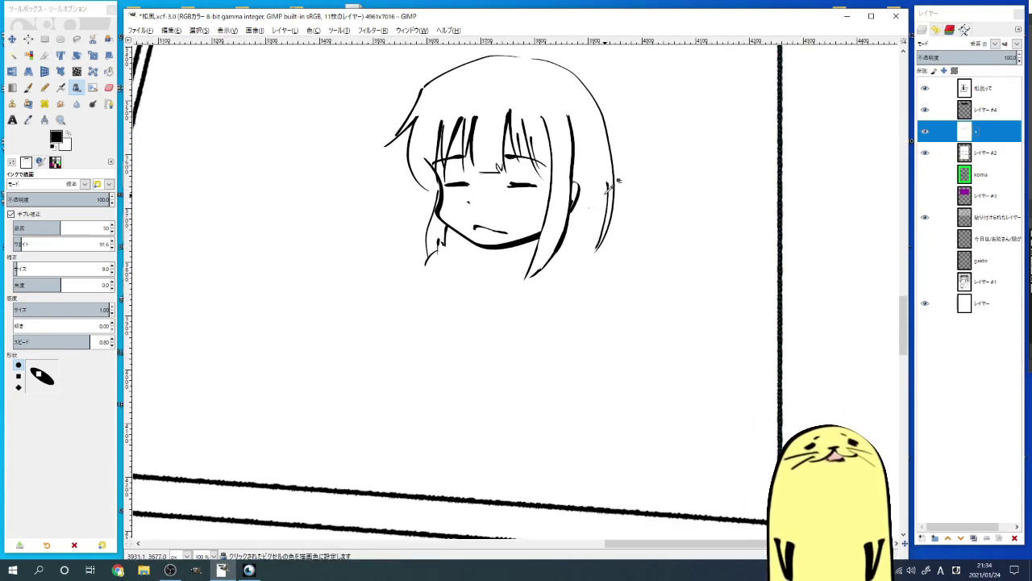
drag(601, 157, 578, 246)
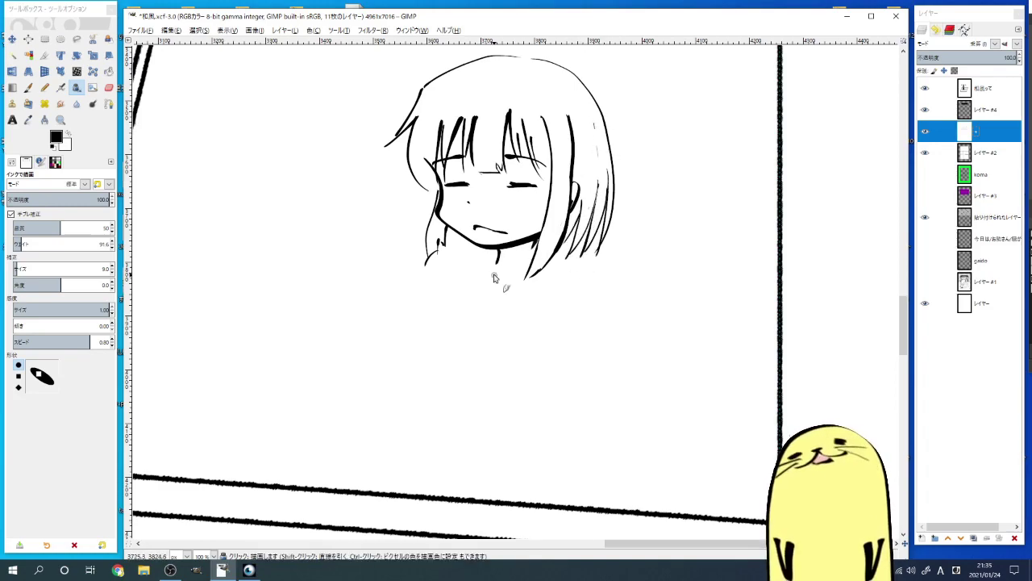
drag(496, 263, 468, 278)
drag(547, 267, 560, 282)
Step: Ink both shoulder lines, the collar under the chin, and the left arm with open hand
scroll(533, 255, down, 1)
drag(452, 239, 414, 278)
drag(559, 239, 578, 247)
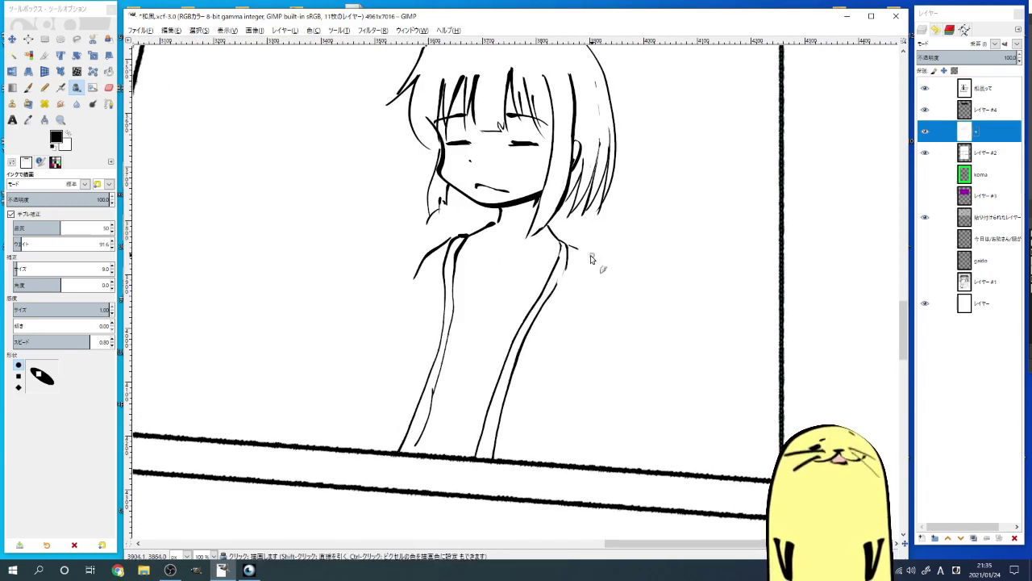
drag(482, 232, 552, 243)
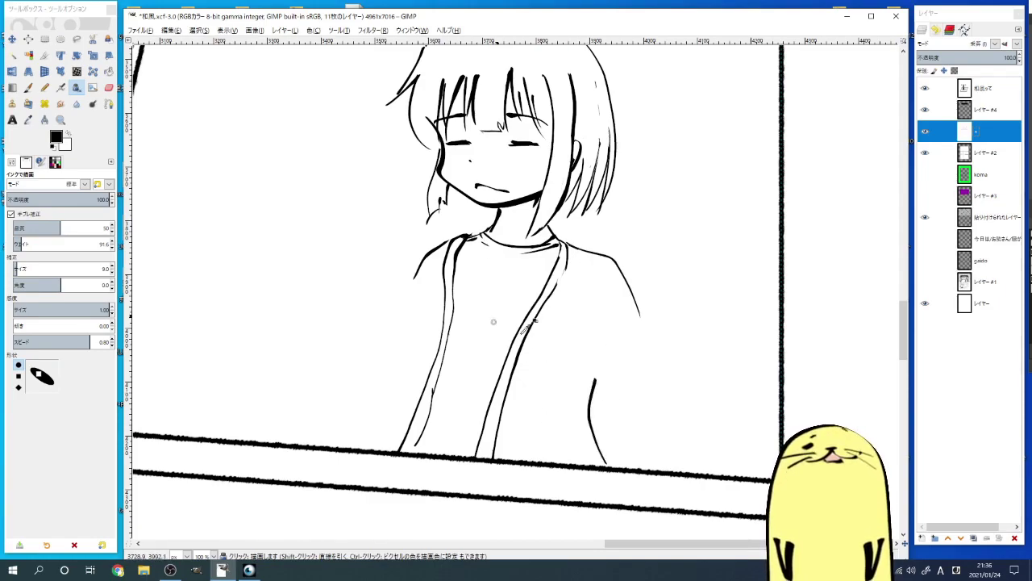
drag(473, 394, 420, 332)
drag(403, 373, 417, 333)
Step: Zoom in to ink the open hand's fingers, undoing the last stroke
key(2)
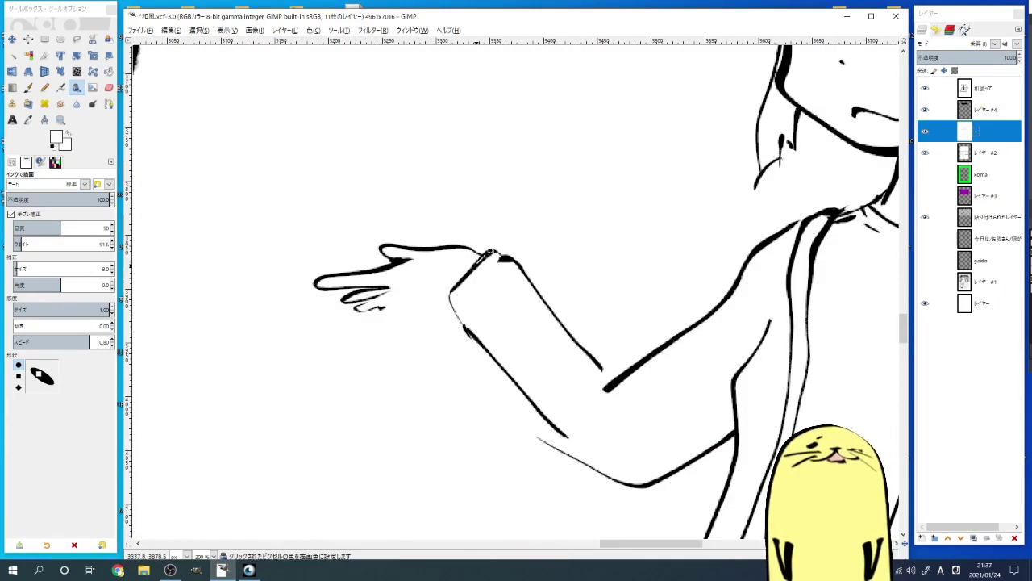
drag(339, 307, 400, 299)
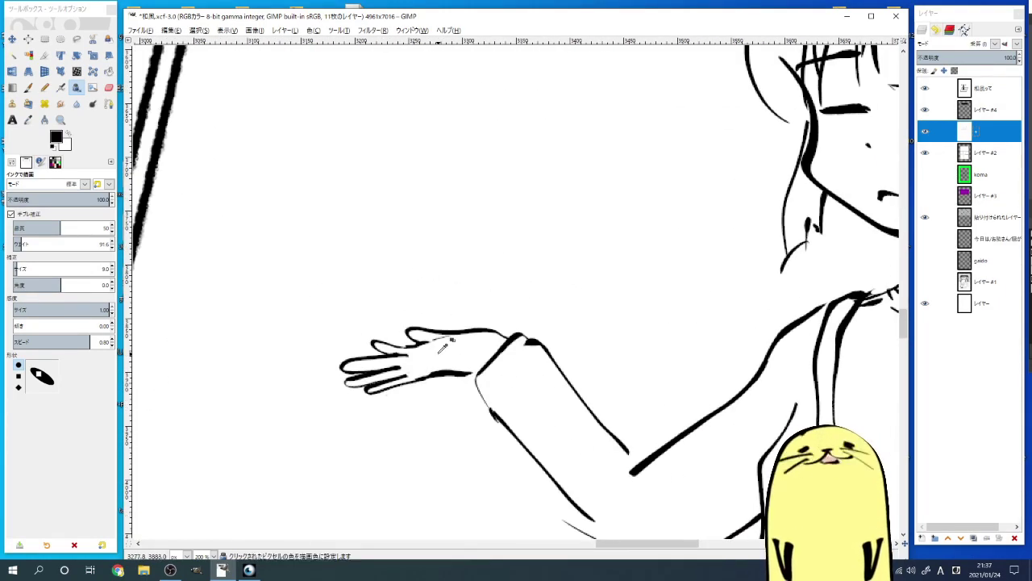
key(ctrl+z)
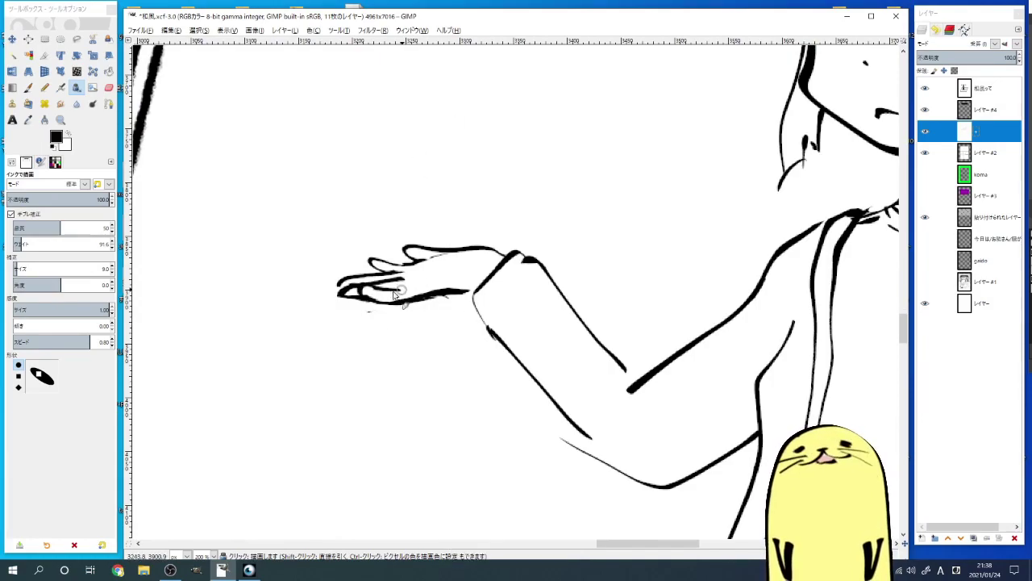
scroll(395, 295, up, 2)
key(x)
scroll(297, 256, down, 1)
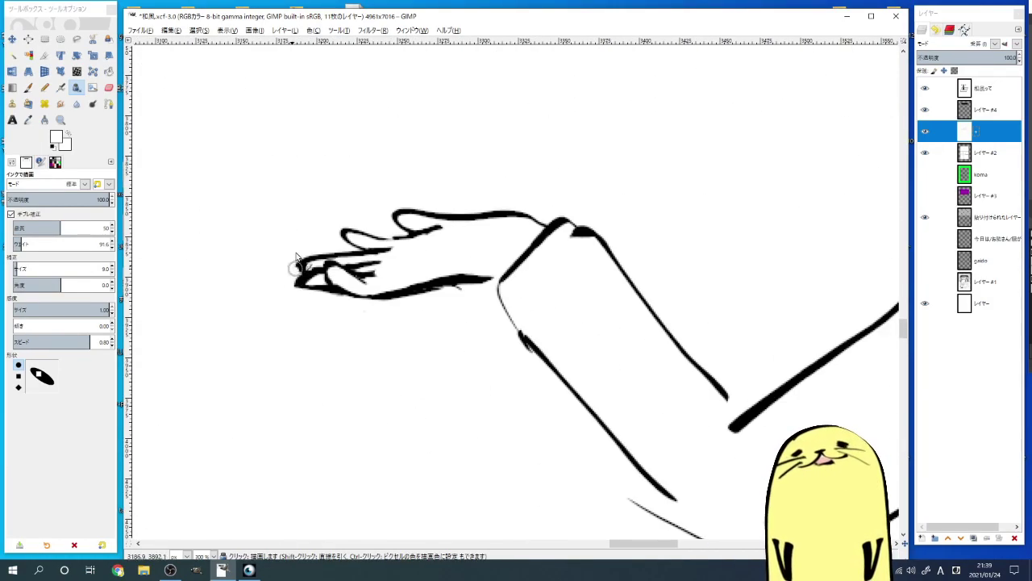
scroll(297, 256, down, 2)
scroll(446, 167, up, 2)
Step: Redraw the hand's upper contour higher and paint out and redraw the old fingers
key(x)
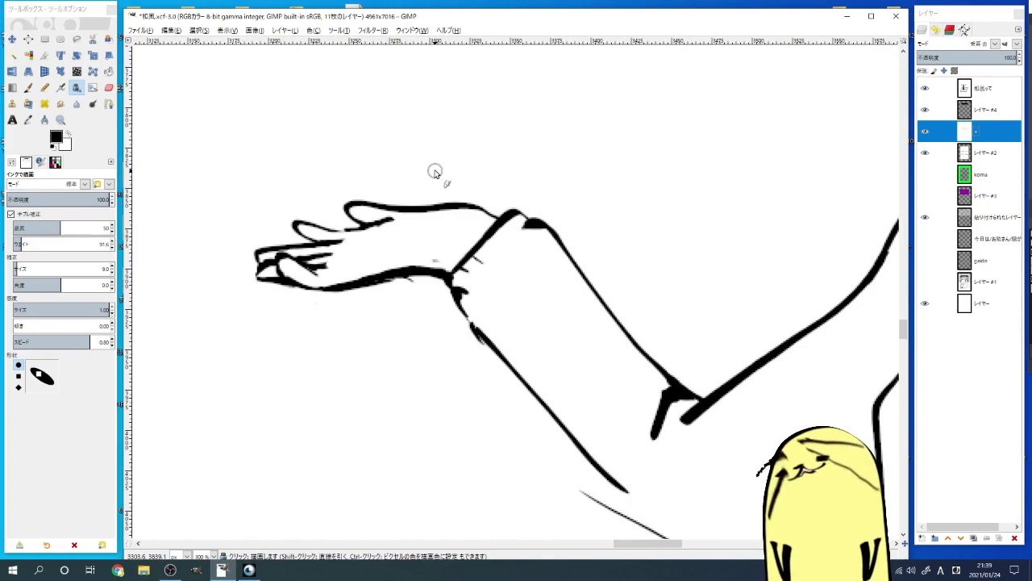
mouse_move(347, 230)
mouse_down()
mouse_move(492, 212)
mouse_move(323, 201)
mouse_move(395, 191)
mouse_move(364, 222)
mouse_up()
key(x)
key(x)
scroll(347, 208, down, 1)
key(x)
mouse_move(300, 240)
mouse_down()
mouse_move(290, 211)
mouse_move(343, 234)
mouse_up()
key(x)
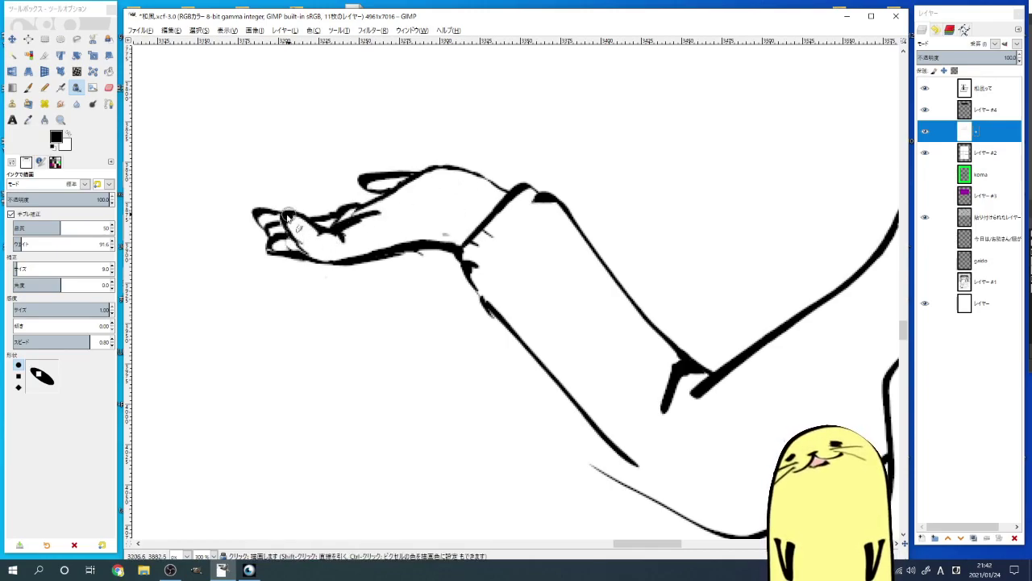
scroll(355, 242, down, 4)
Step: Ink the girl's right arm ending in an upturned open hand
scroll(388, 246, up, 1)
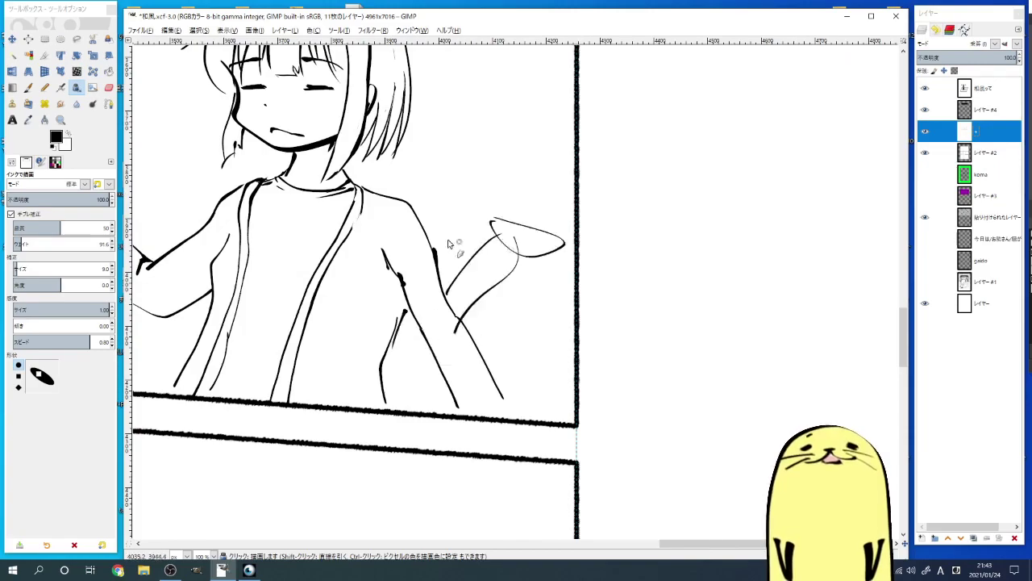
key(x)
drag(403, 379, 384, 284)
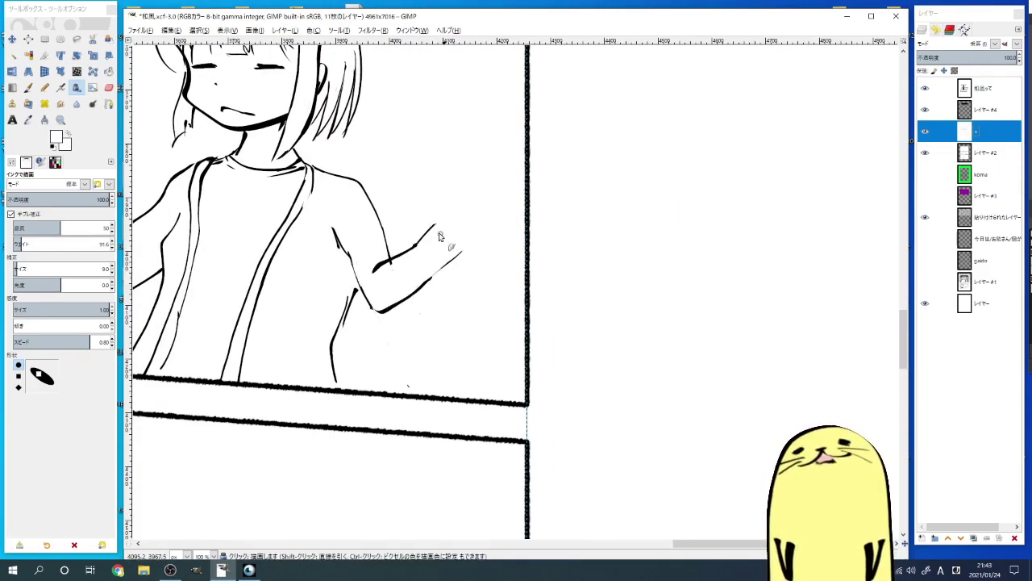
scroll(439, 236, up, 2)
drag(463, 281, 392, 280)
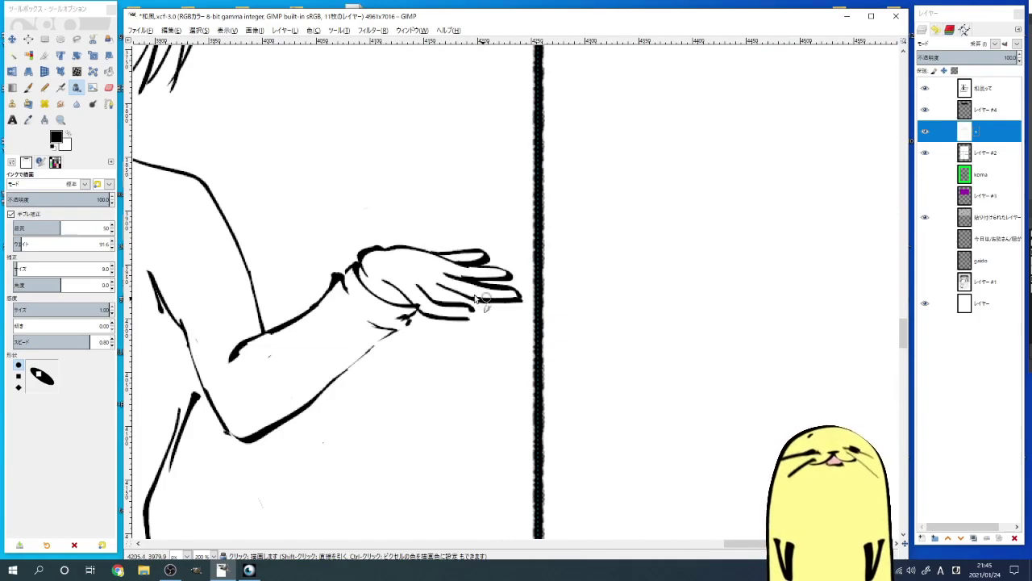
Step: Switch to white ink and clean up stray marks around the arms
key(x)
scroll(430, 232, up, 3)
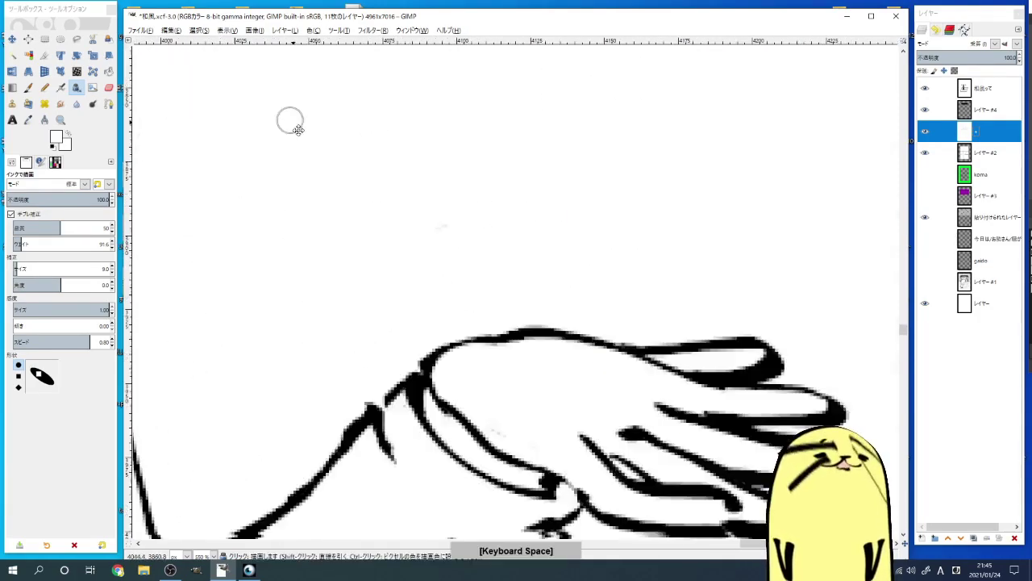
scroll(298, 129, down, 3)
scroll(411, 240, down, 1)
scroll(421, 218, up, 1)
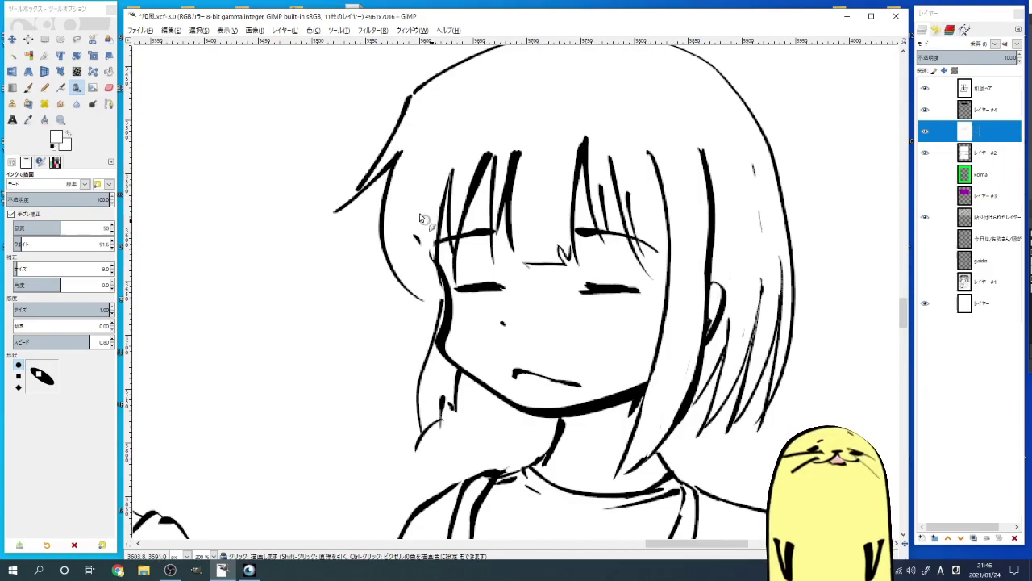
scroll(300, 92, up, 1)
scroll(521, 210, down, 3)
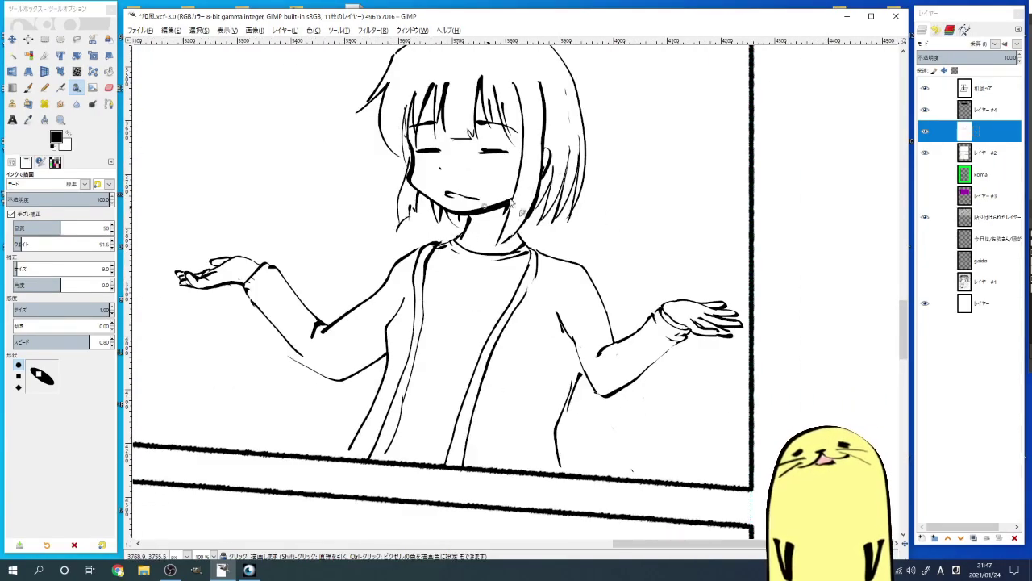
Step: Pan down to check the lower body and panel border, then back up to the collar and arms
key(space)
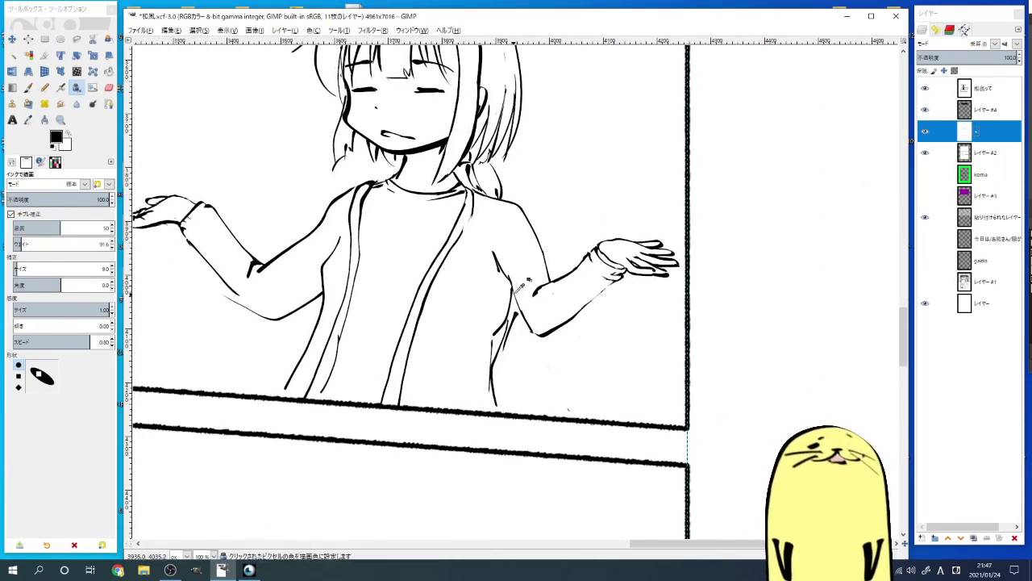
scroll(443, 290, up, 1)
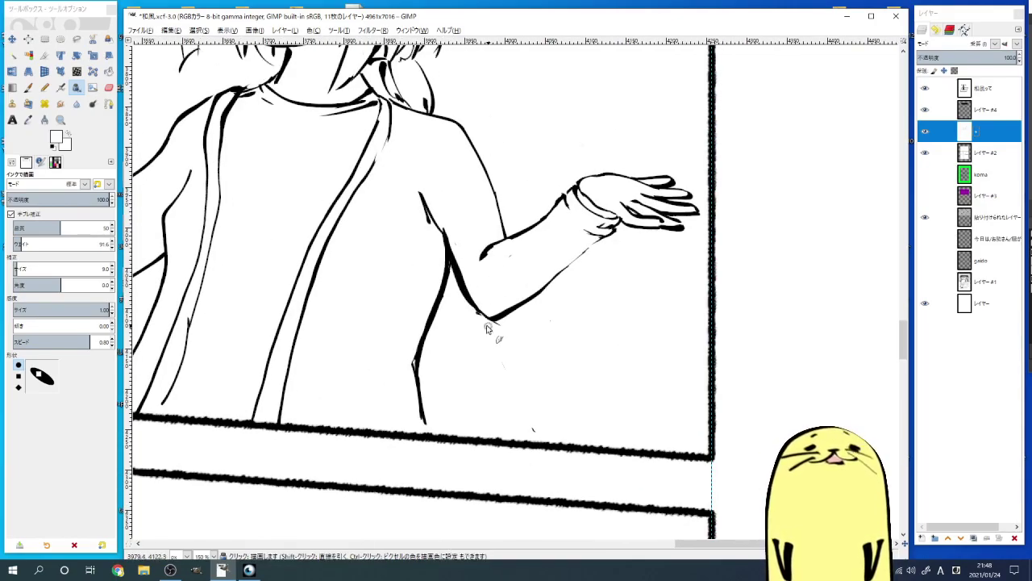
scroll(489, 330, up, 1)
key(space)
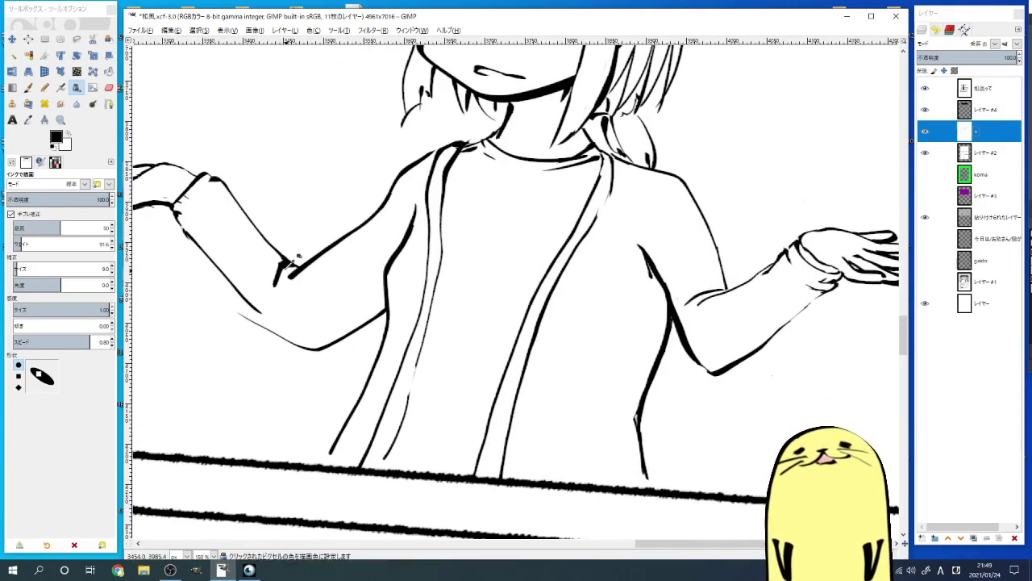
scroll(379, 202, down, 1)
scroll(431, 177, down, 1)
scroll(420, 242, down, 1)
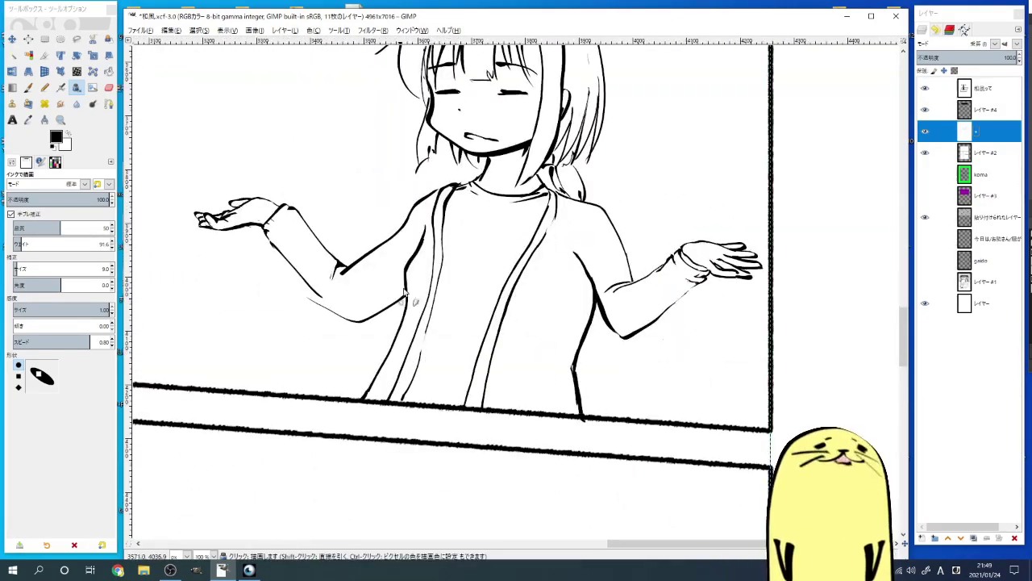
scroll(420, 262, up, 2)
scroll(502, 379, down, 2)
Step: Draw the speech bubble curve above her head and tidy it with white ink
drag(692, 73, 783, 242)
scroll(646, 242, up, 2)
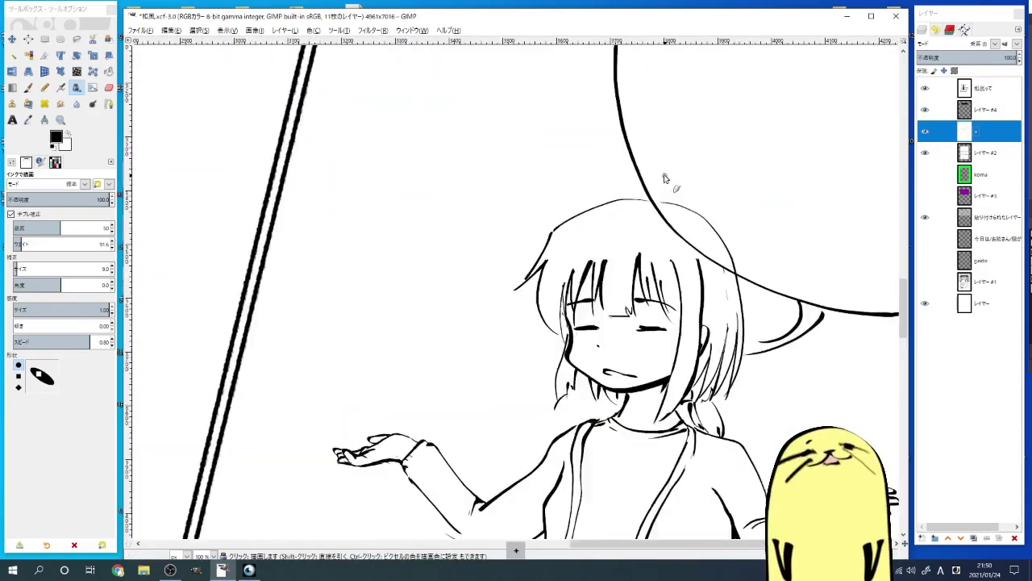
key(x)
scroll(619, 247, down, 1)
scroll(639, 260, up, 2)
scroll(491, 231, down, 1)
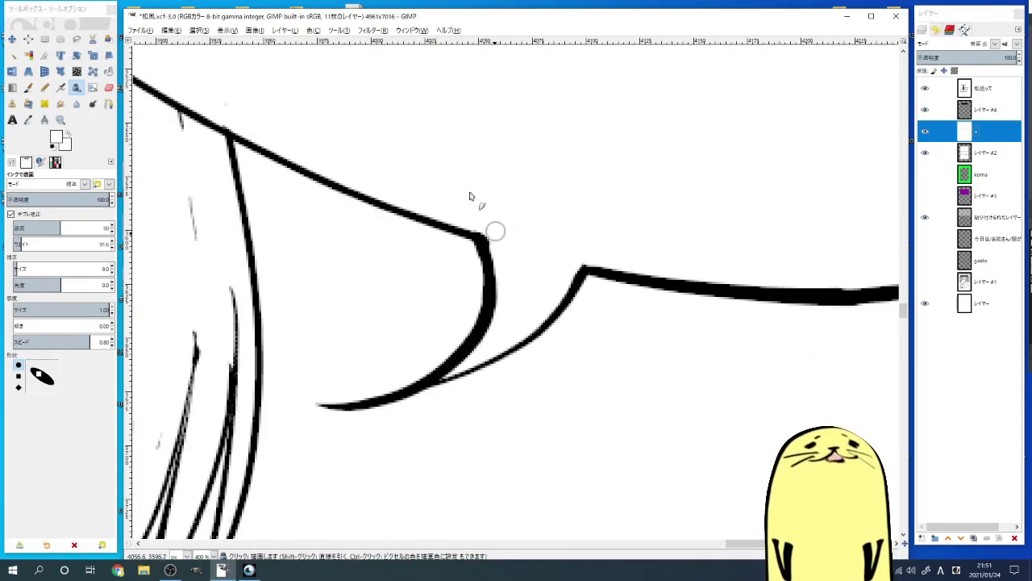
scroll(545, 289, down, 2)
key(x)
scroll(484, 226, down, 1)
scroll(416, 156, left, 1)
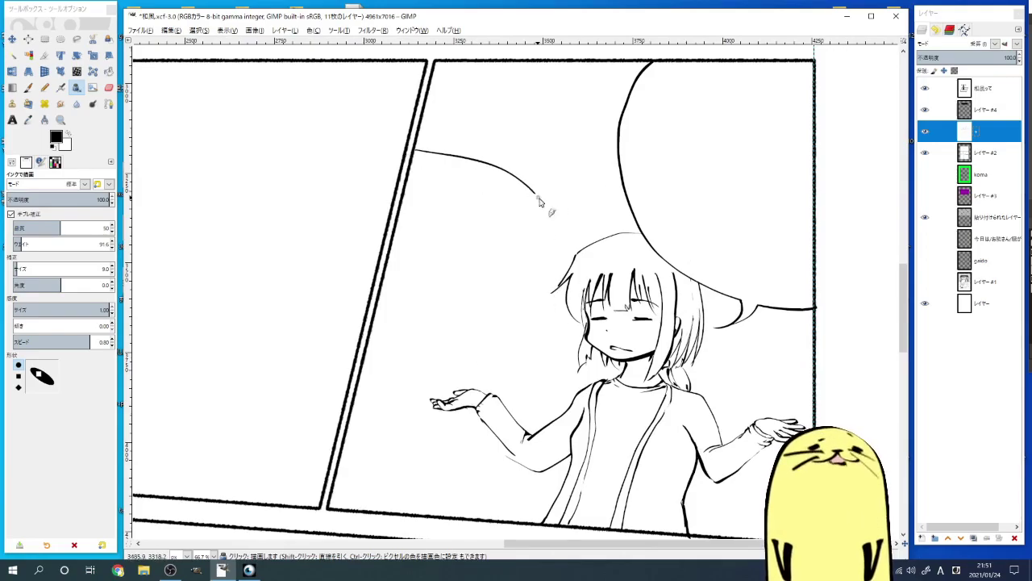
Step: Draw the second bubble outline with a pointed tail, cleaning the tail in white
drag(539, 202, 371, 360)
scroll(452, 339, up, 3)
scroll(403, 288, down, 2)
drag(403, 288, 495, 314)
scroll(425, 341, up, 1)
key(x)
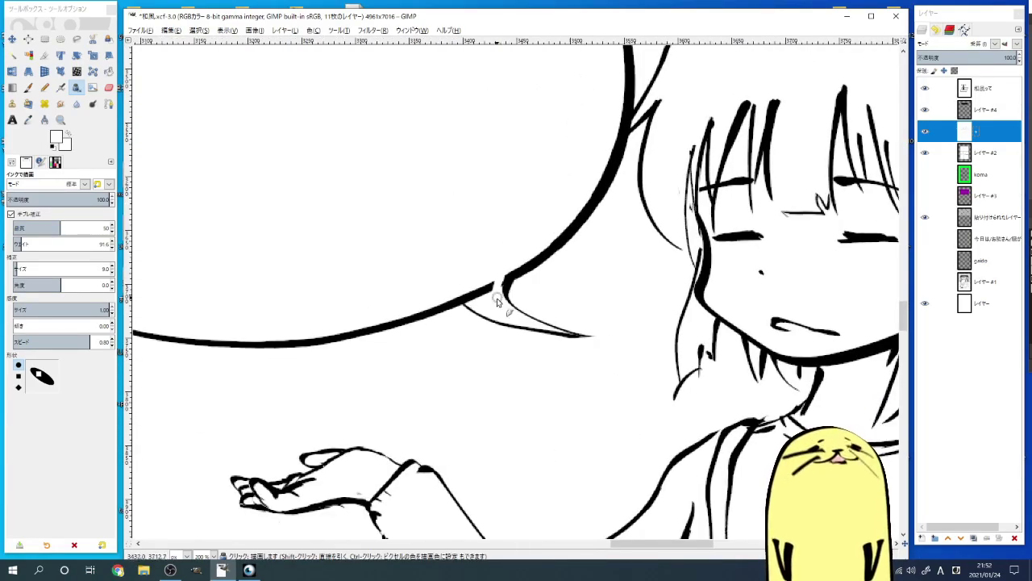
scroll(497, 302, up, 3)
scroll(414, 312, down, 8)
scroll(488, 207, up, 2)
scroll(478, 249, up, 2)
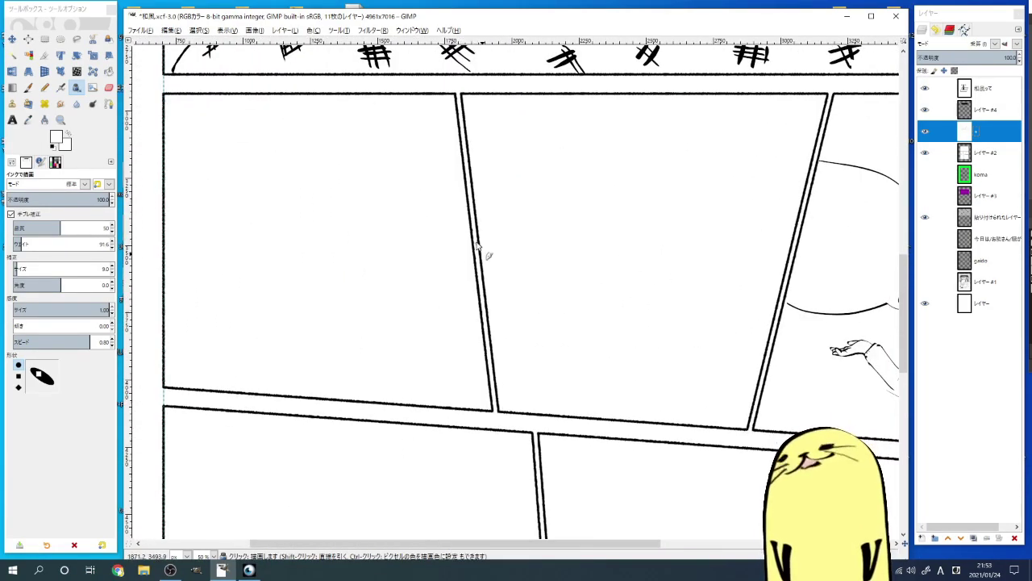
right_click(477, 249)
key(x)
Step: In the middle panel, sketch an arch-shaped outline with a short curve above it
key(space)
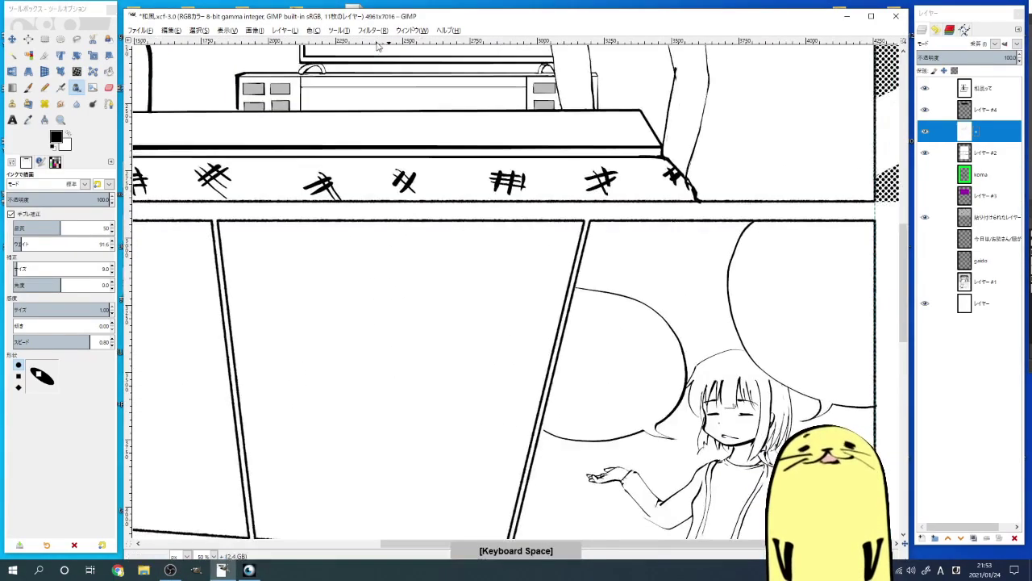
scroll(352, 258, up, 3)
scroll(355, 242, down, 3)
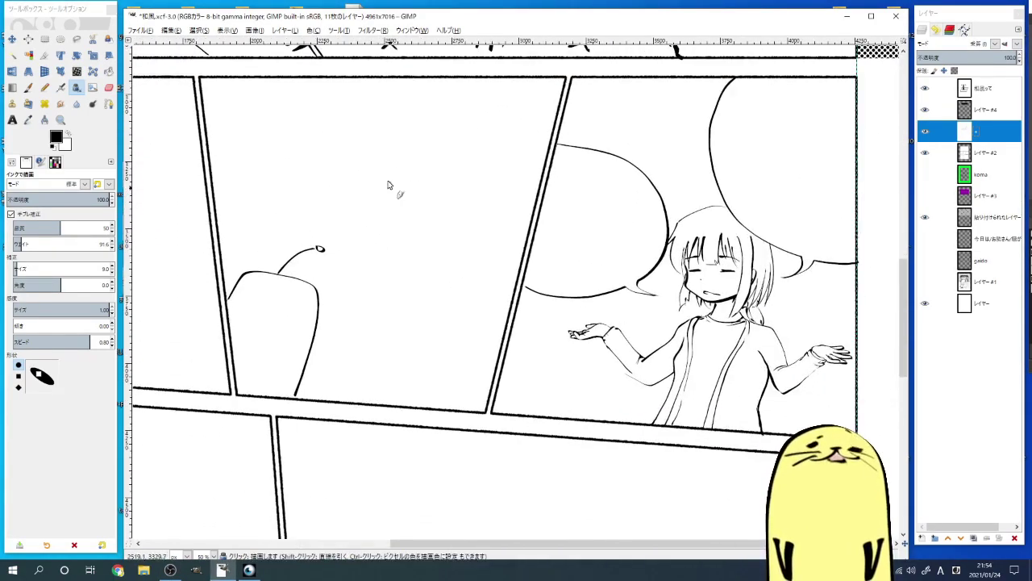
drag(274, 292, 349, 384)
drag(341, 251, 392, 234)
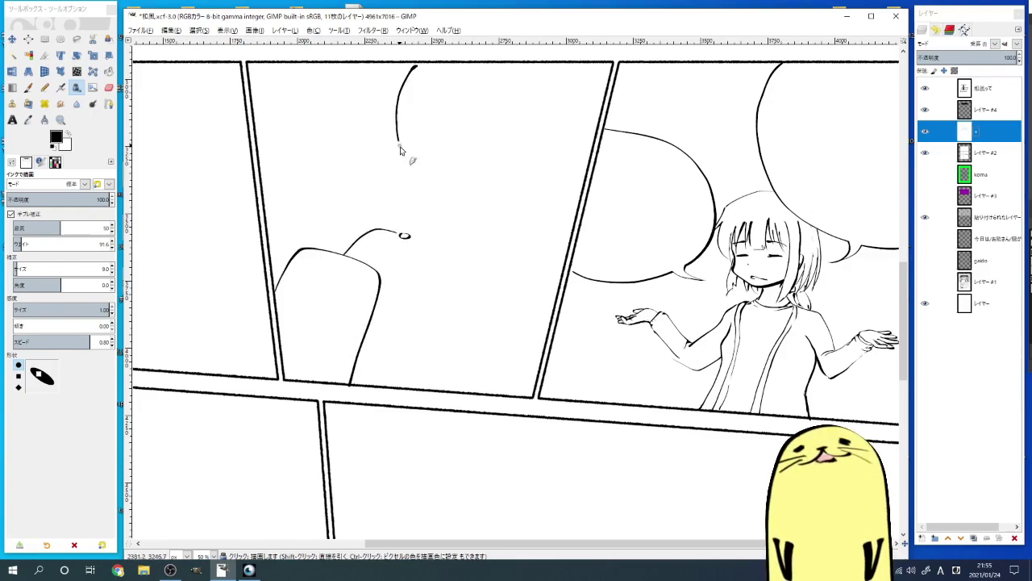
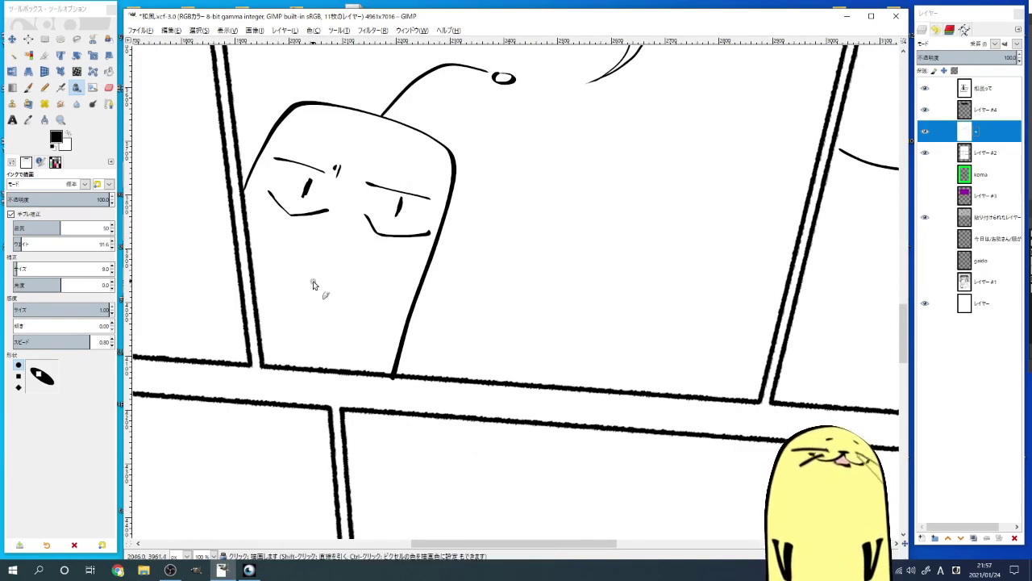
Step: Zoom out to 50% and pan from the robot close-up to the blank left panel
scroll(291, 236, down, 2)
scroll(415, 161, down, 3)
scroll(350, 295, up, 5)
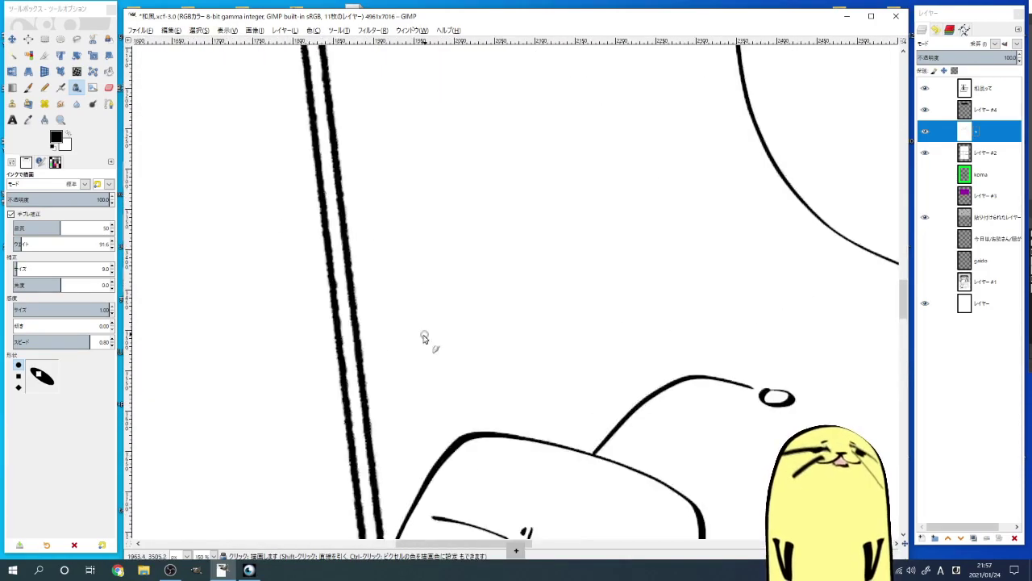
scroll(355, 282, down, 1)
scroll(347, 286, down, 2)
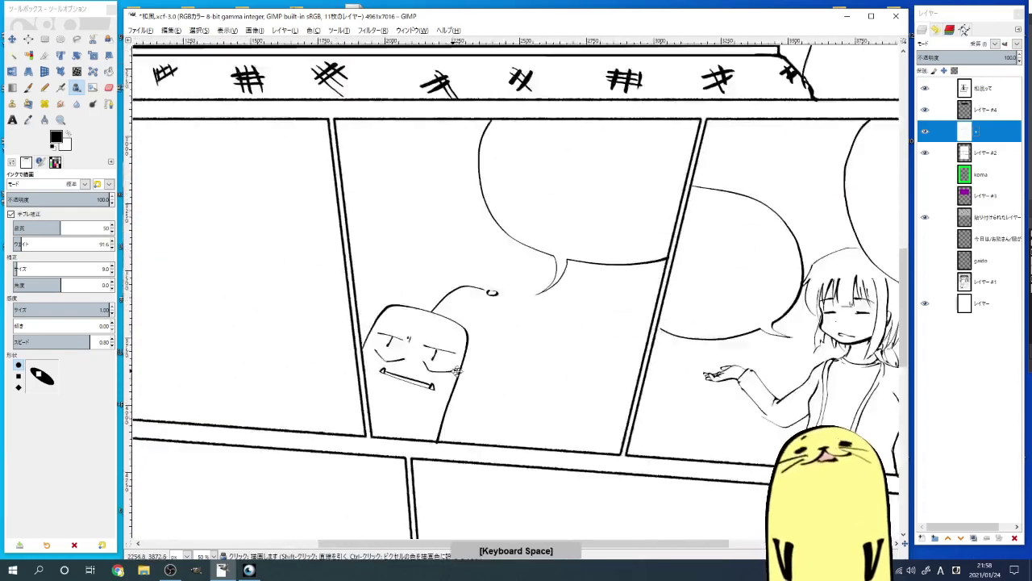
scroll(340, 288, up, 1)
key(space)
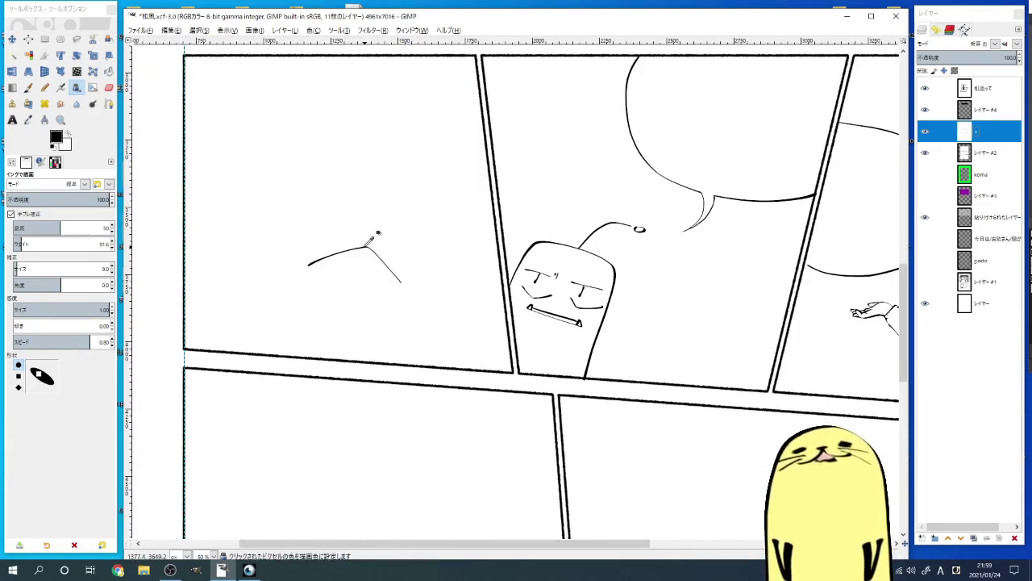
Step: Sketch the girl's round head, shoulder curve and outline, painting out stray lines in white
drag(163, 279, 488, 353)
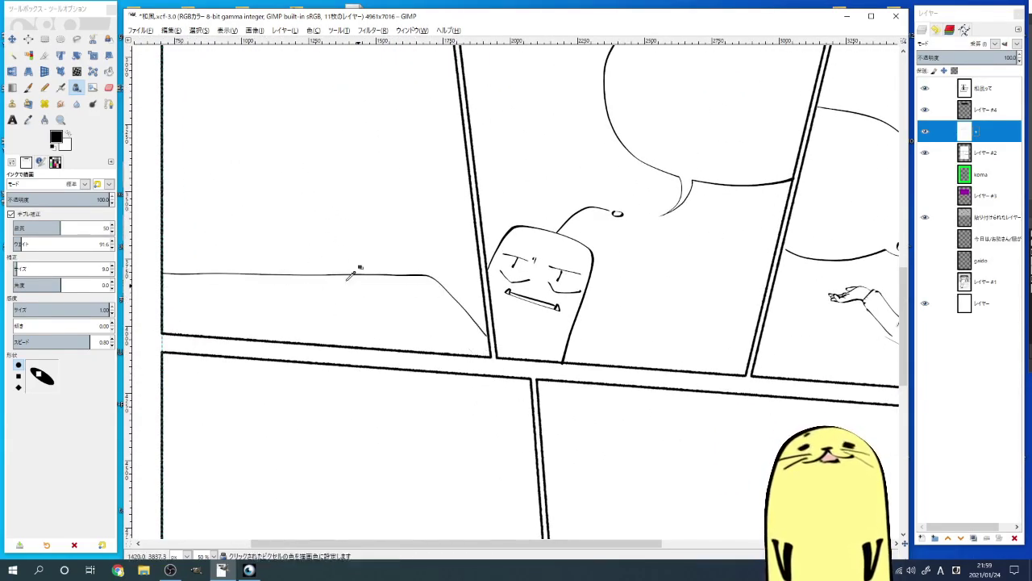
key(ctrl+z)
key(ctrl+z)
key(ctrl+z)
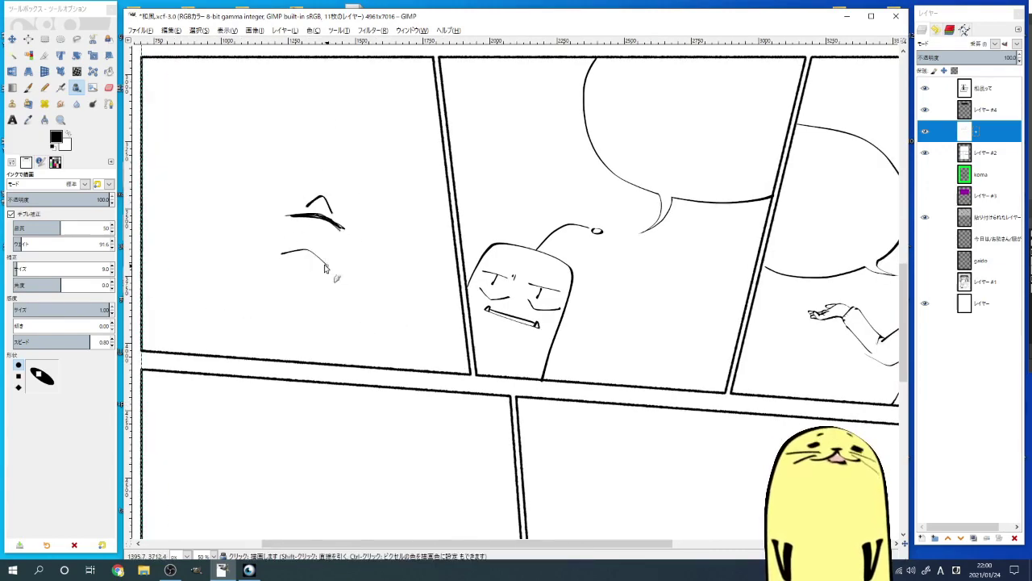
key(ctrl+z)
drag(288, 237, 331, 250)
drag(265, 254, 376, 269)
drag(177, 300, 271, 257)
drag(374, 230, 387, 246)
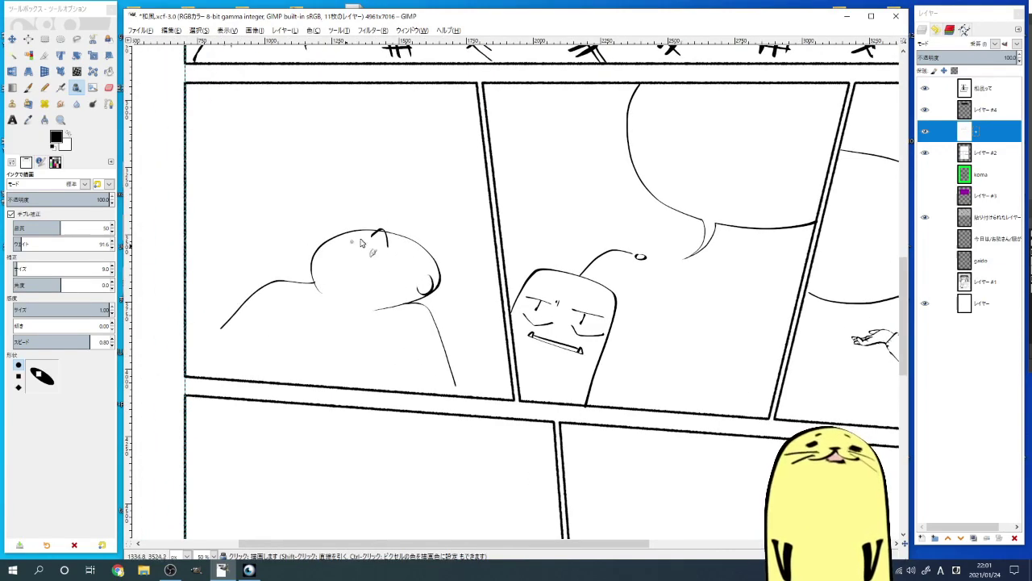
drag(316, 266, 407, 311)
key(x)
drag(275, 331, 228, 321)
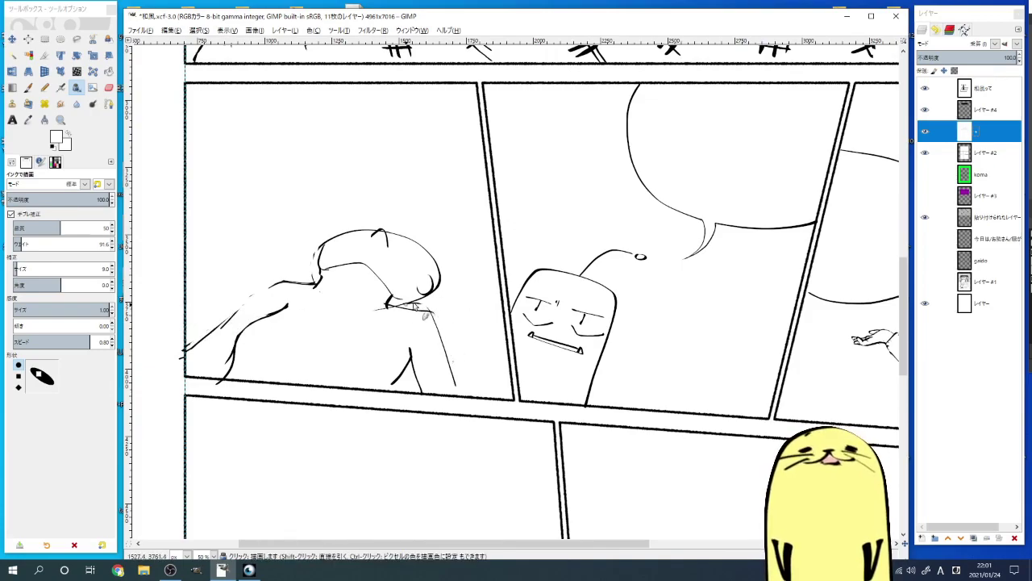
Step: Hatch the hair's front edge, white out the dark neck fill and redraw the neck curve
scroll(415, 307, up, 2)
scroll(371, 274, left, 2)
scroll(347, 262, left, 2)
scroll(329, 252, left, 2)
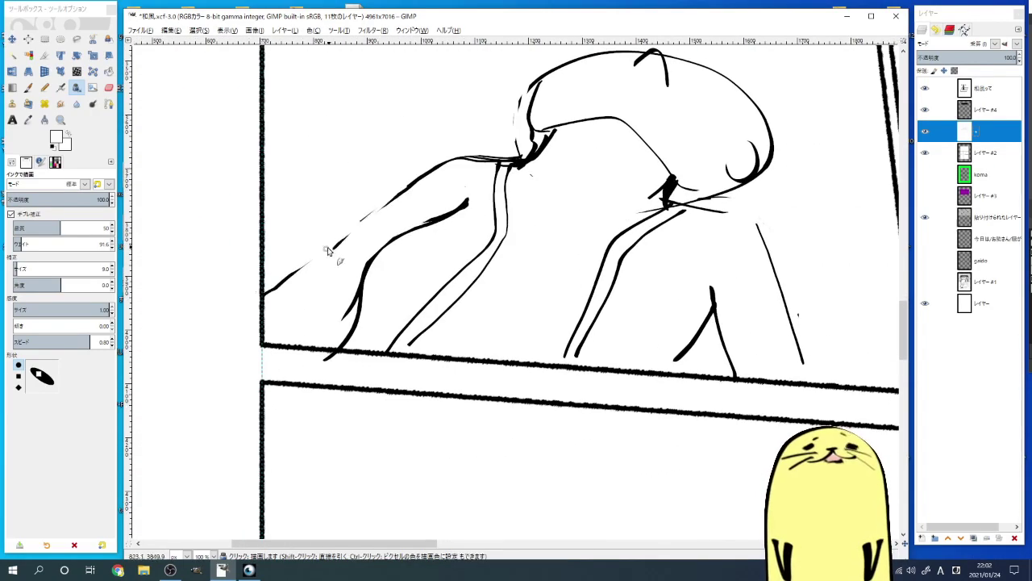
scroll(460, 214, right, 4)
scroll(495, 177, up, 2)
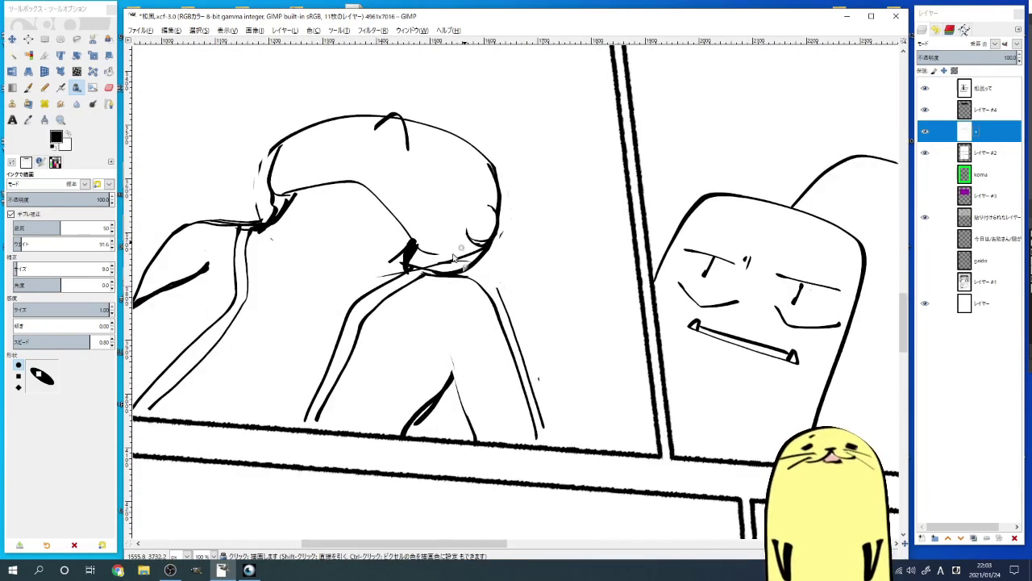
key(space)
drag(319, 219, 436, 242)
key(space)
key(space)
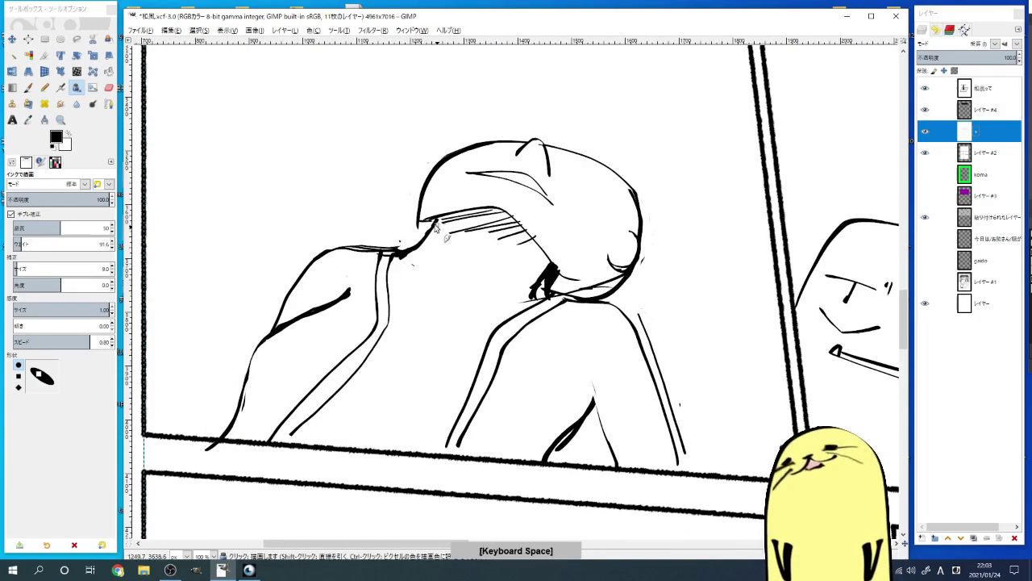
key(x)
drag(539, 278, 626, 292)
mouse_move(424, 199)
mouse_down()
mouse_move(419, 257)
mouse_move(429, 243)
mouse_up()
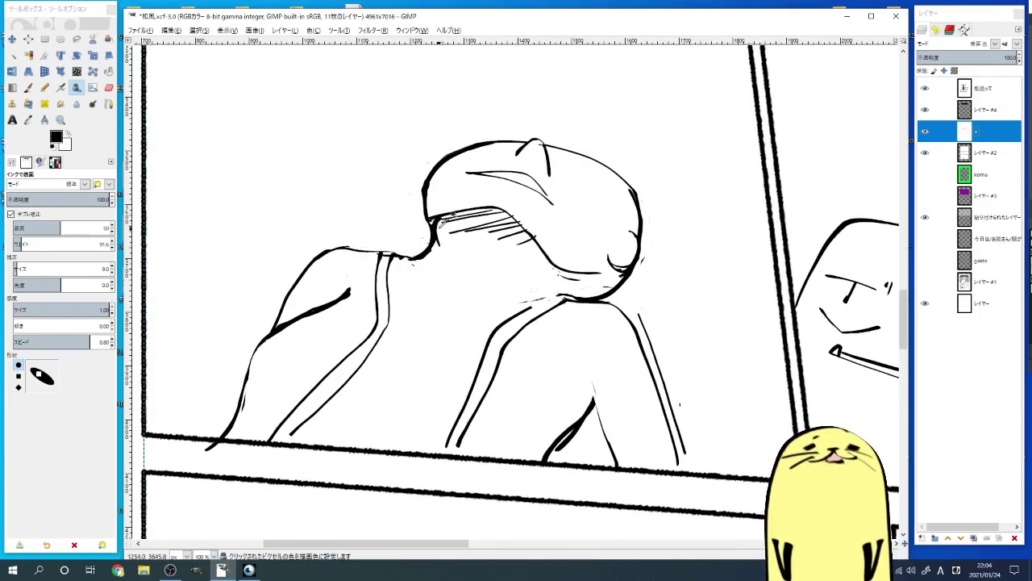
Step: Darken the hair's right outline and chin, and draw a long strand falling past the shoulder
drag(635, 185, 560, 274)
key(space)
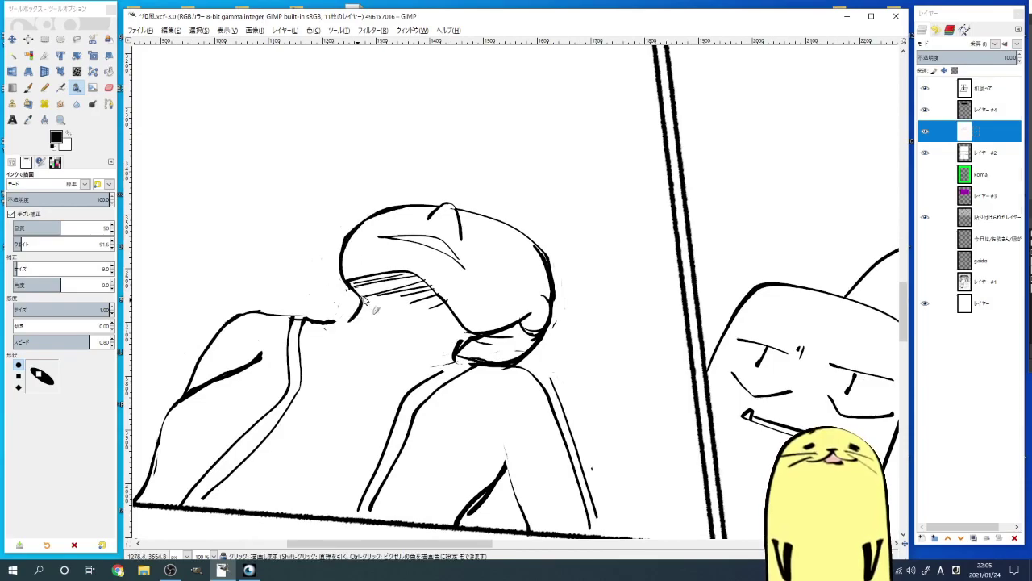
key(space)
key(space)
drag(565, 234, 503, 241)
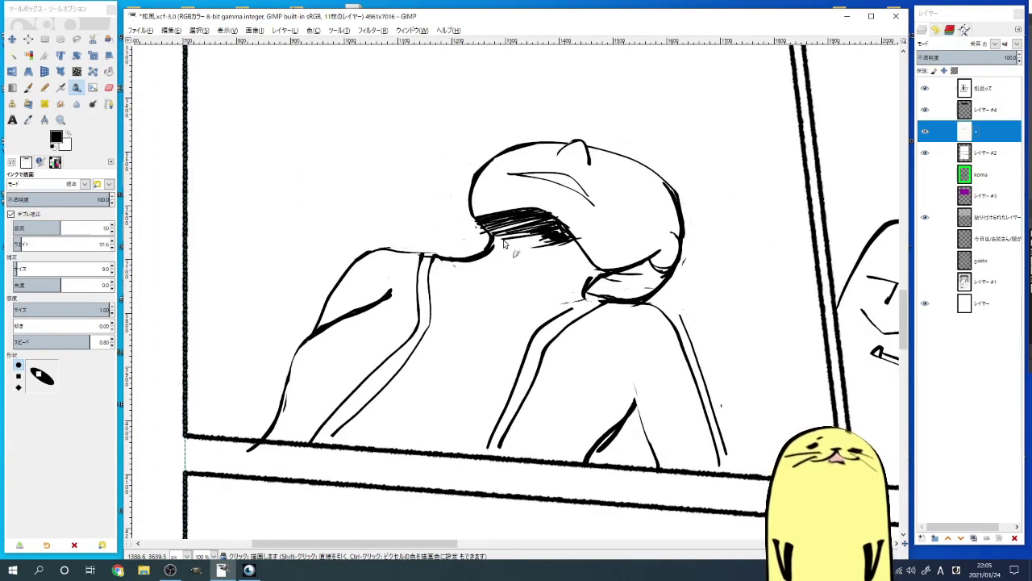
key(ctrl+z)
drag(465, 278, 565, 310)
key(space)
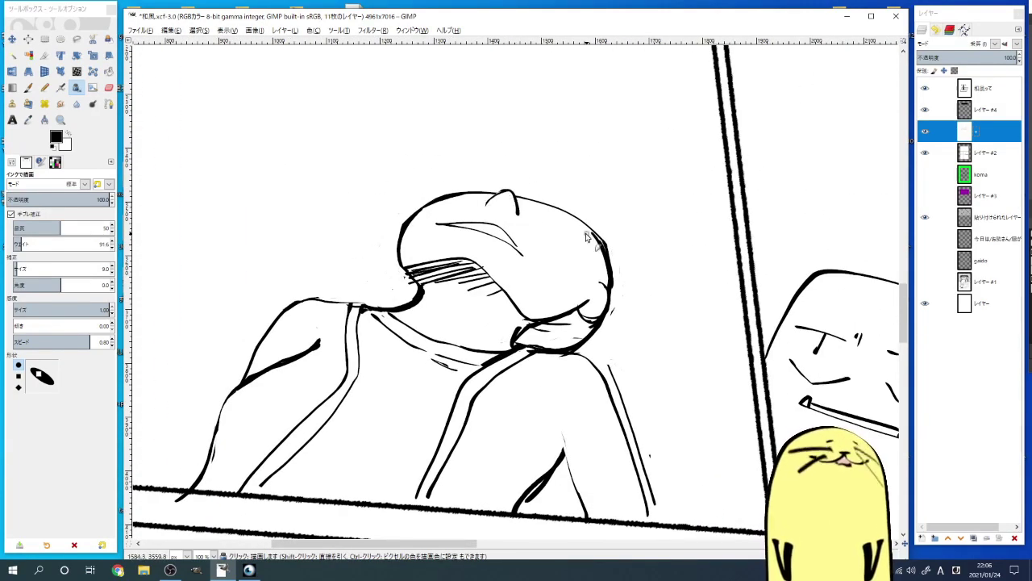
drag(596, 237, 524, 411)
key(space)
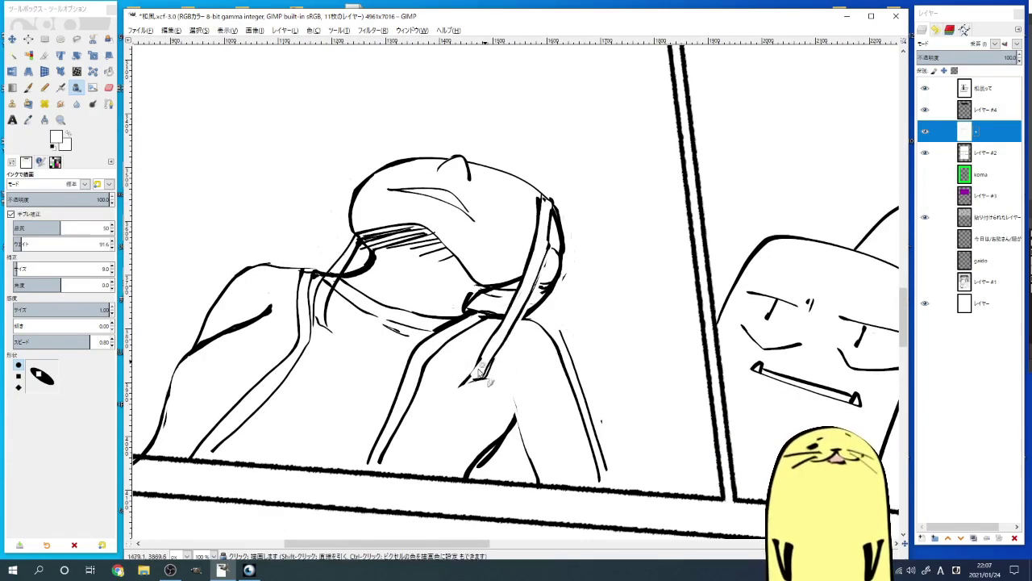
Step: Zoom in on the girl's head and hatch the small peak on top
scroll(504, 334, up, 1)
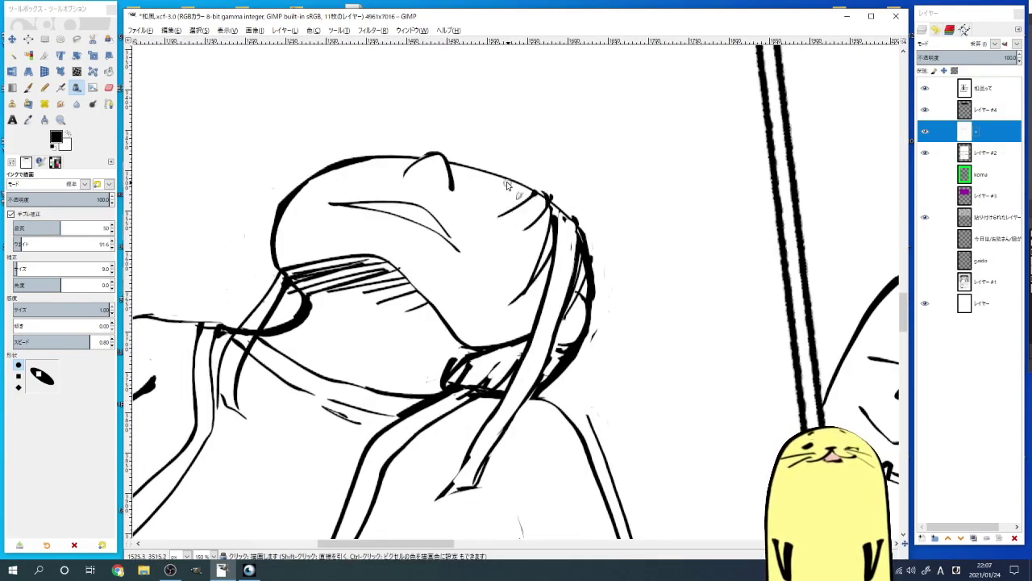
key(space)
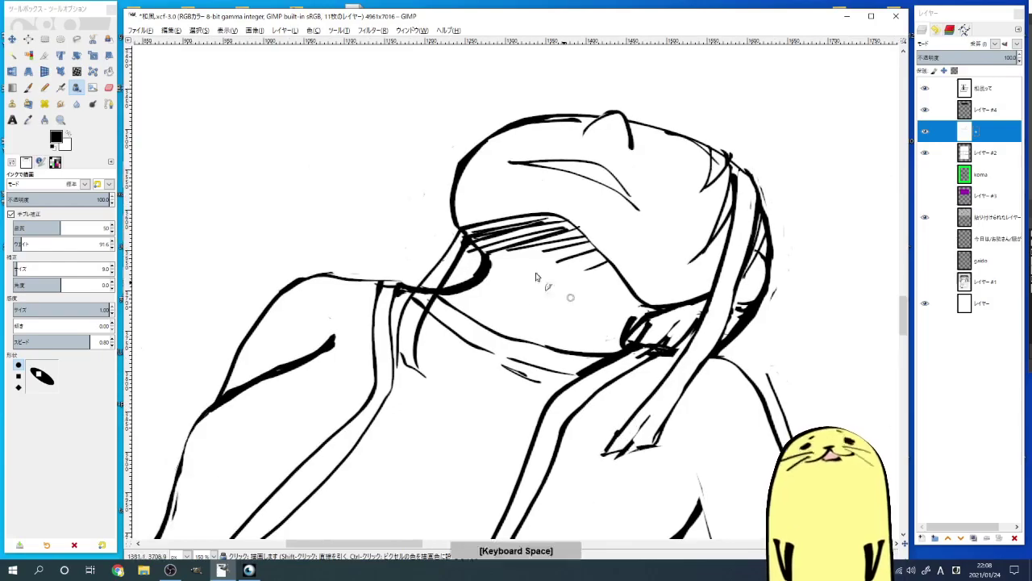
scroll(523, 296, down, 5)
scroll(443, 178, up, 5)
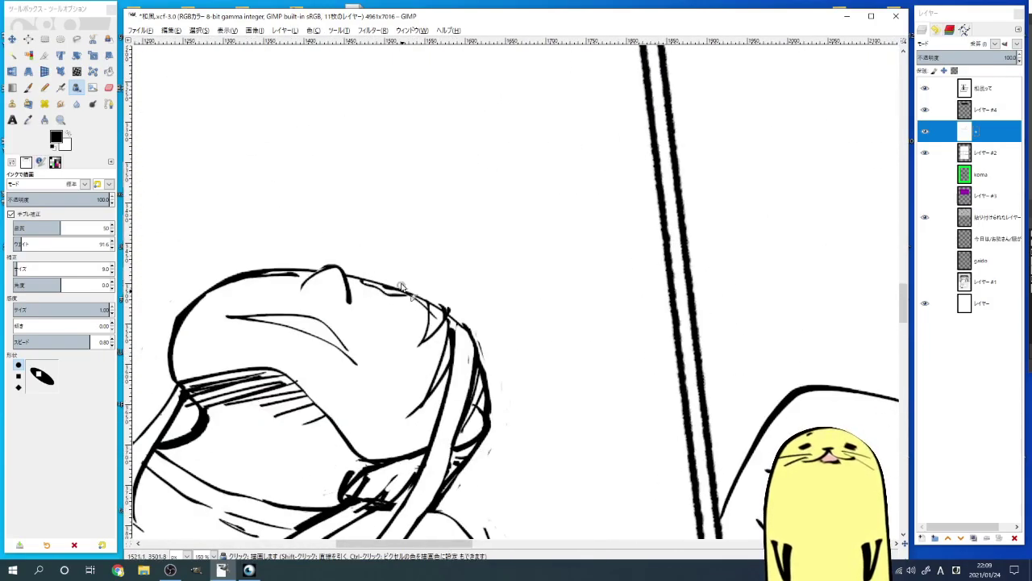
scroll(363, 409, up, 5)
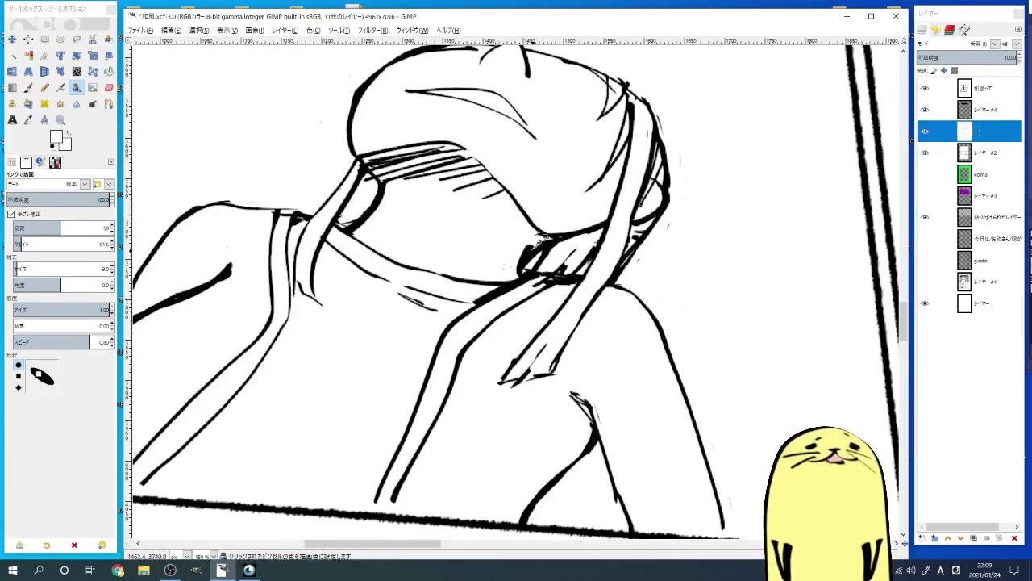
scroll(579, 215, up, 3)
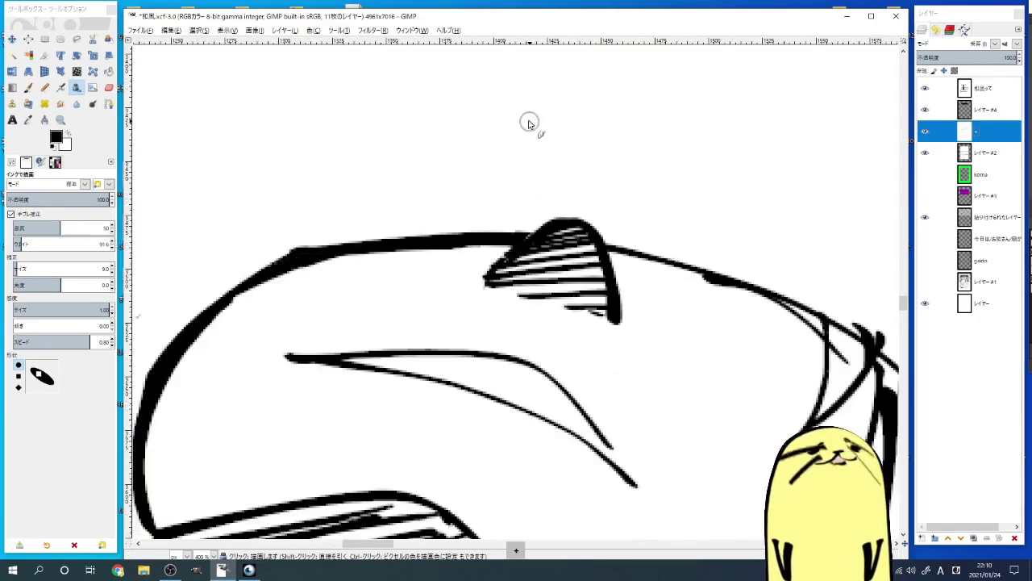
scroll(530, 122, down, 1)
scroll(641, 334, down, 5)
scroll(589, 159, up, 5)
key(x)
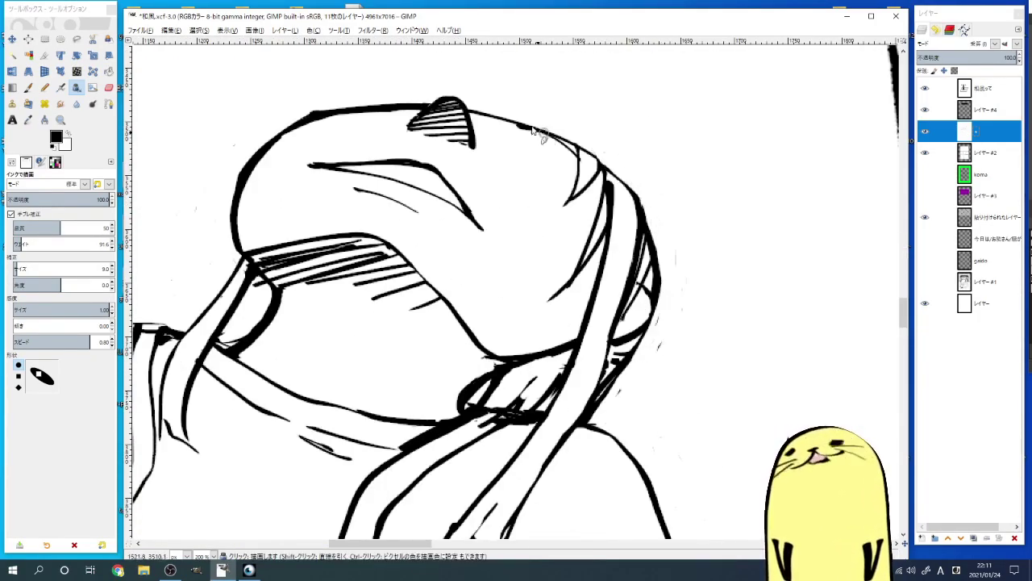
scroll(532, 132, down, 2)
scroll(484, 202, down, 3)
scroll(433, 308, up, 5)
Step: Thicken the dark outline along the lower hair edge, undoing a stray small stroke
key(x)
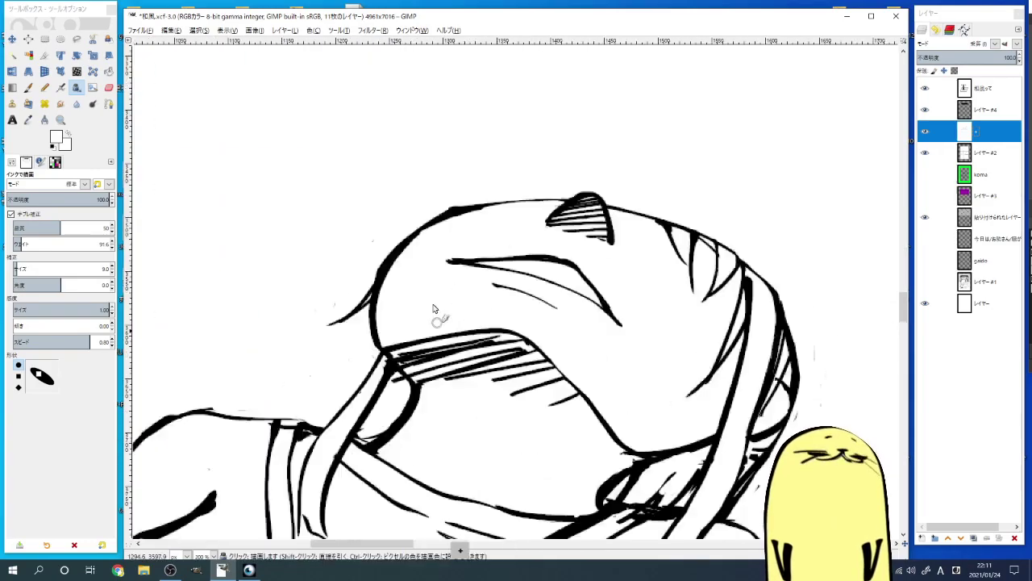
scroll(433, 308, down, 3)
key(x)
scroll(527, 134, up, 2)
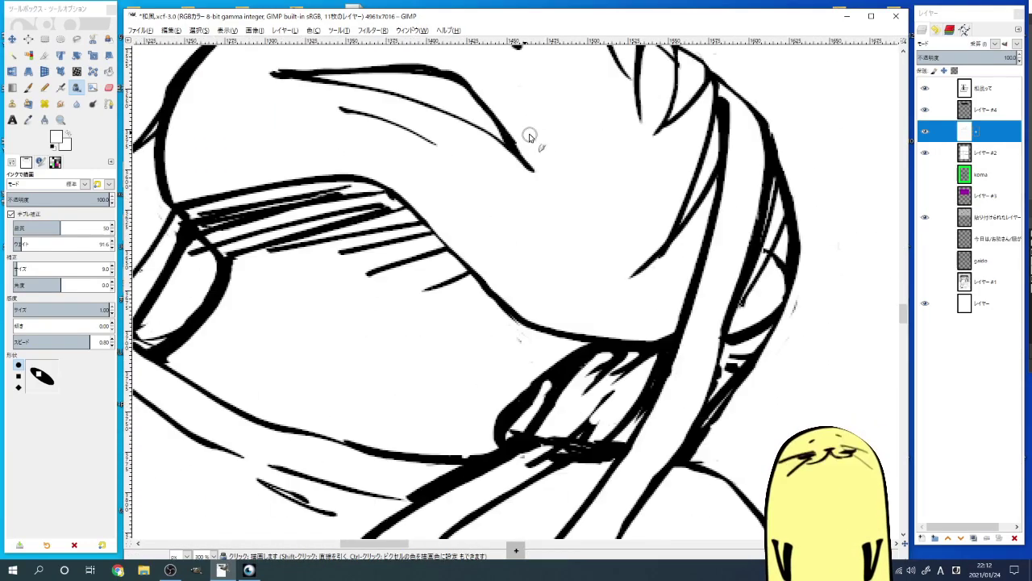
scroll(527, 134, down, 1)
key(space)
key(ctrl+z)
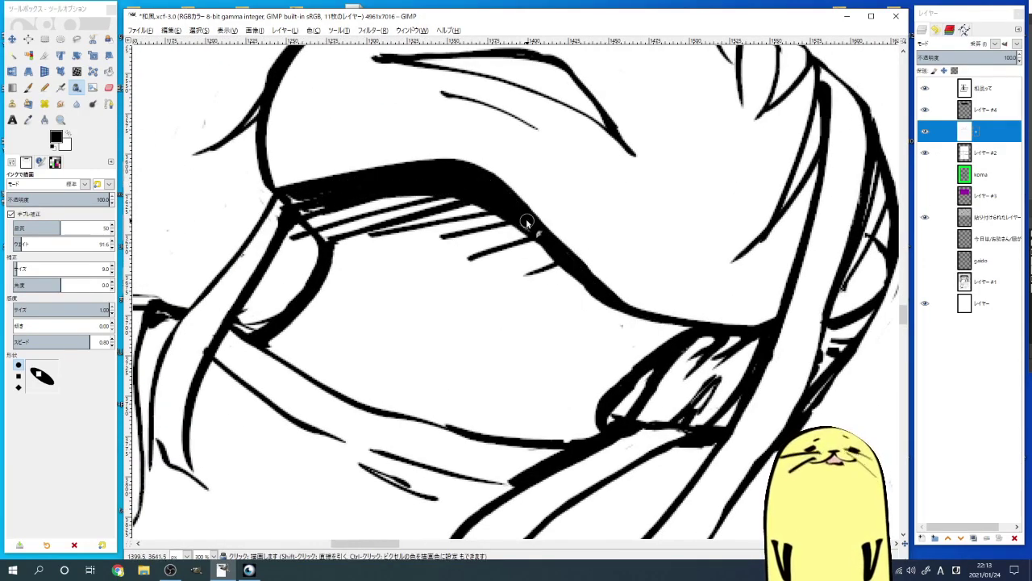
scroll(293, 240, down, 3)
key(space)
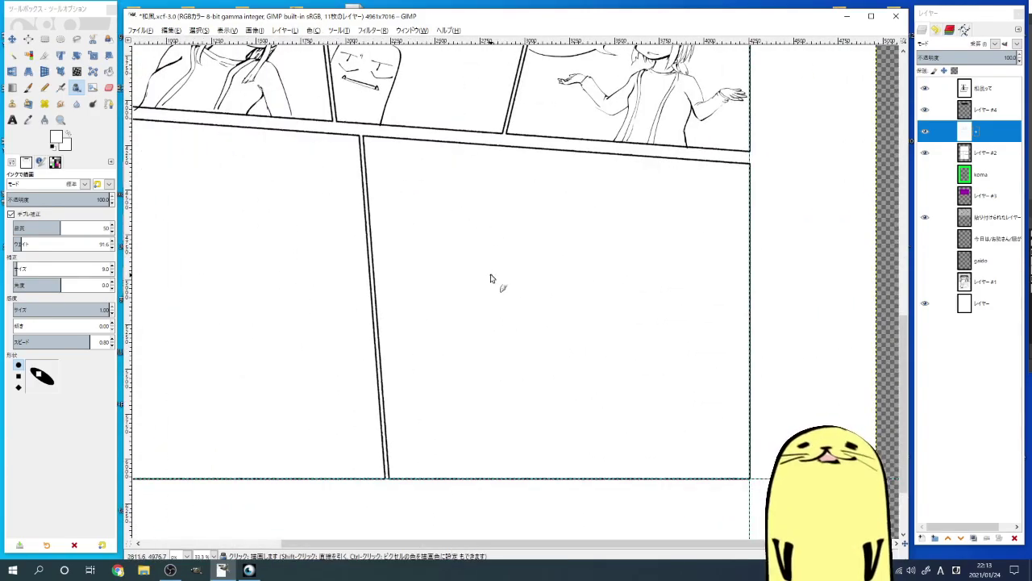
Step: Erase the hair stroke's left end and redraw the girl's left shoulder as a longer line
scroll(238, 91, up, 2)
scroll(521, 376, down, 3)
scroll(521, 376, right, 2)
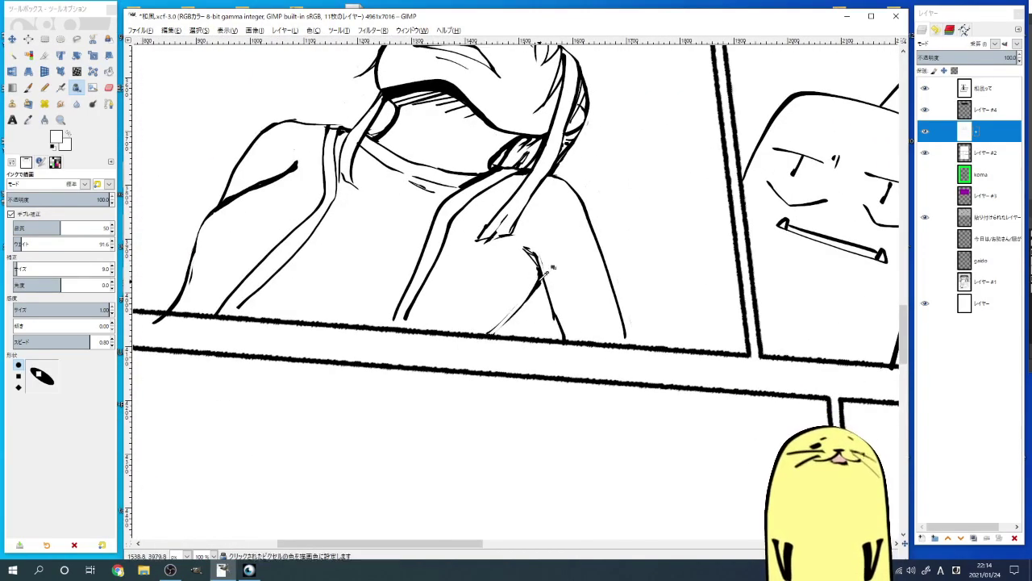
scroll(521, 376, left, 3)
key(d)
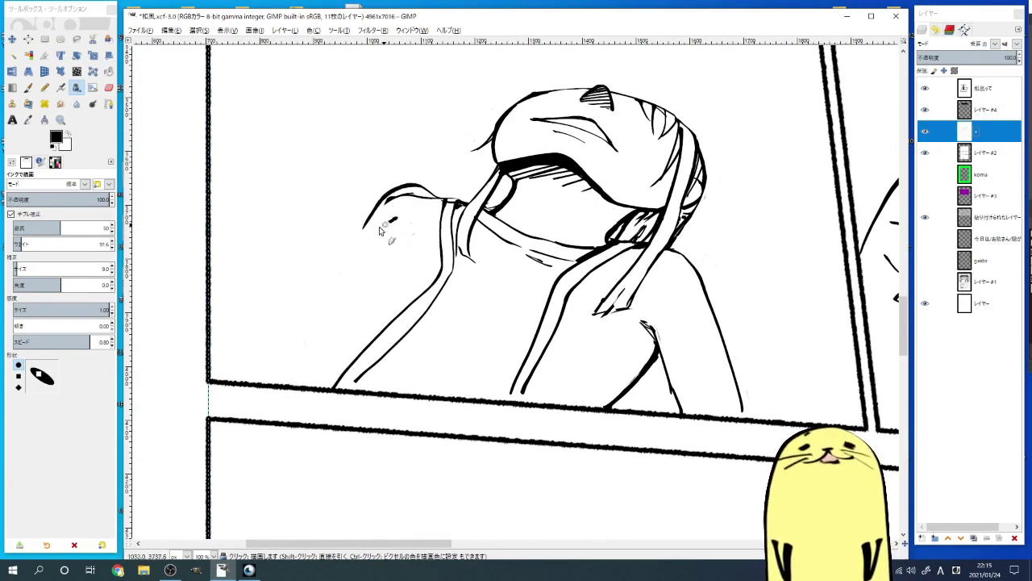
key(ctrl+z)
ctrl+click(408, 194)
key(ctrl+z)
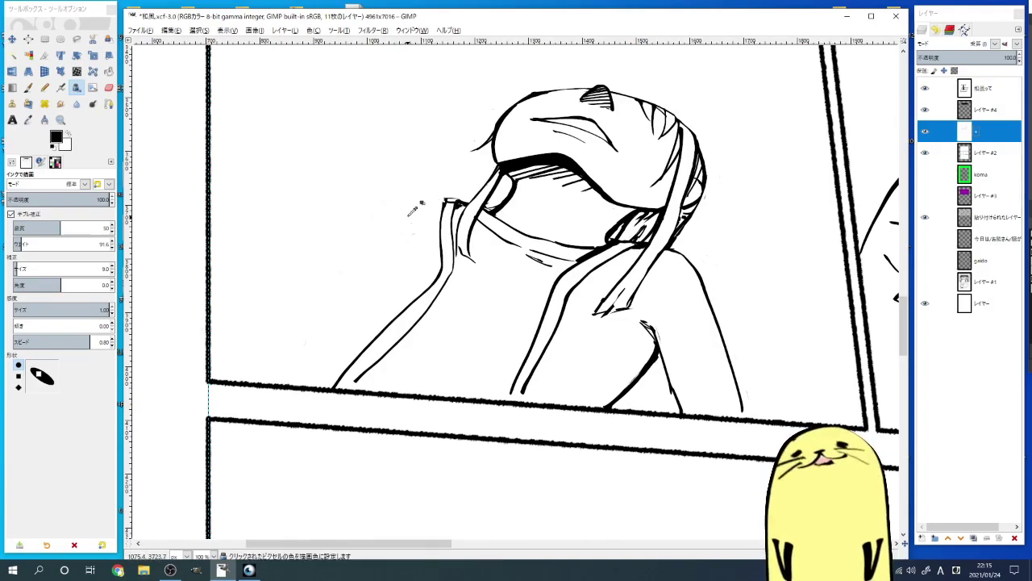
drag(401, 230, 290, 380)
Step: Save the XCF page and frame the empty lower-right panel at 33.3% zoom
scroll(363, 352, down, 1)
scroll(362, 351, down, 1)
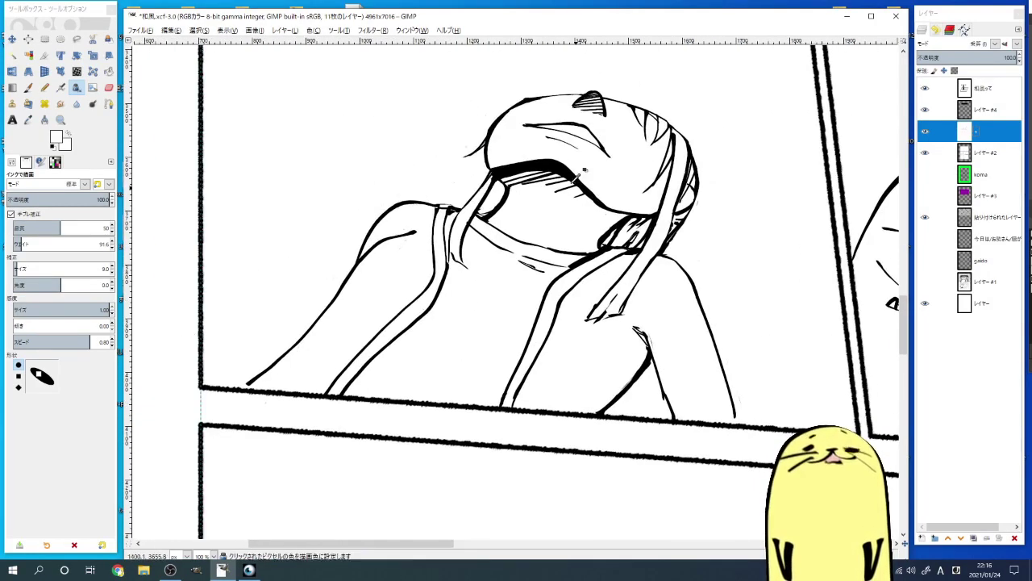
scroll(363, 352, down, 2)
scroll(484, 187, up, 3)
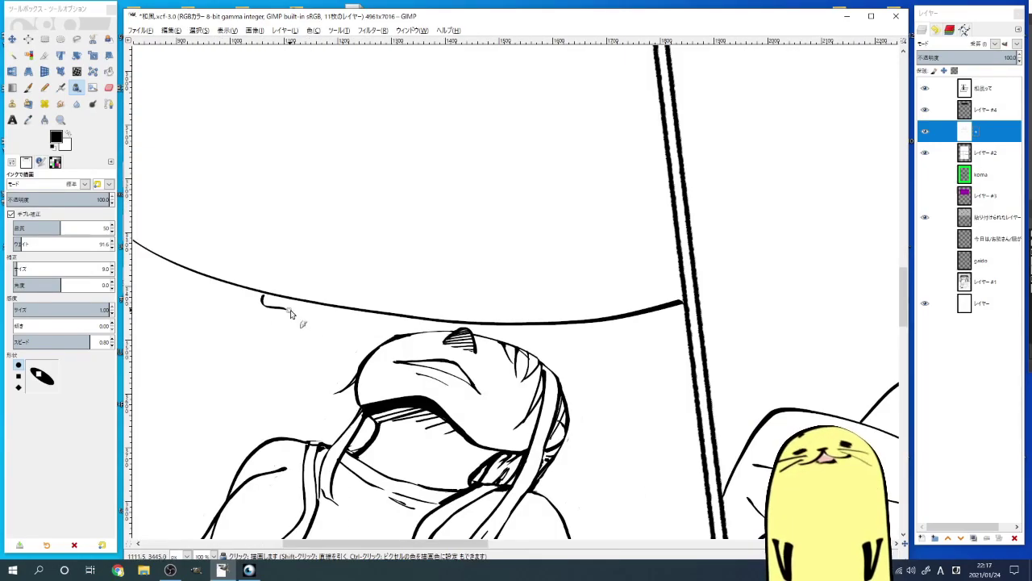
scroll(375, 343, up, 3)
scroll(477, 314, down, 8)
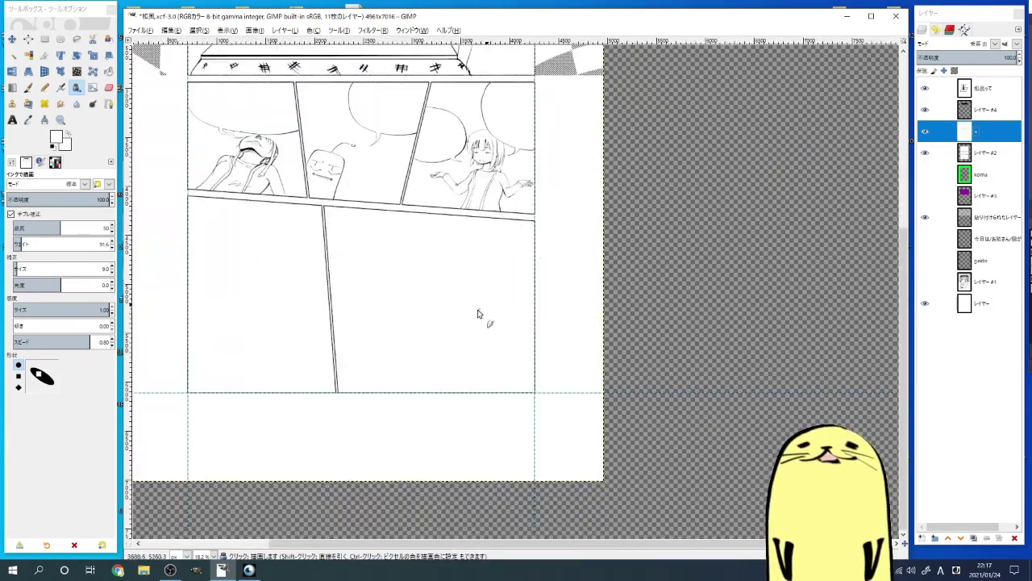
scroll(305, 295, up, 2)
key(space)
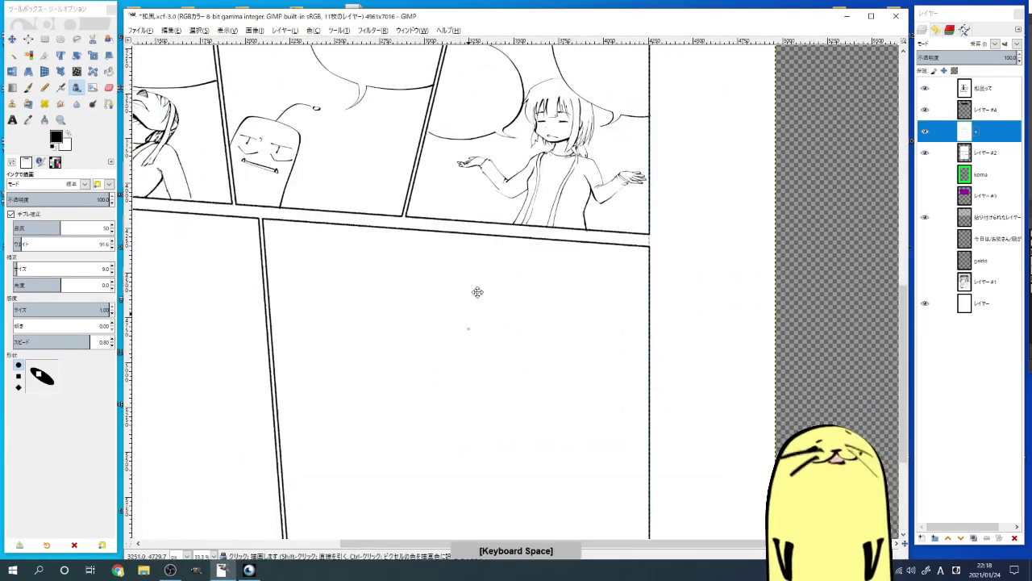
key(ctrl+s)
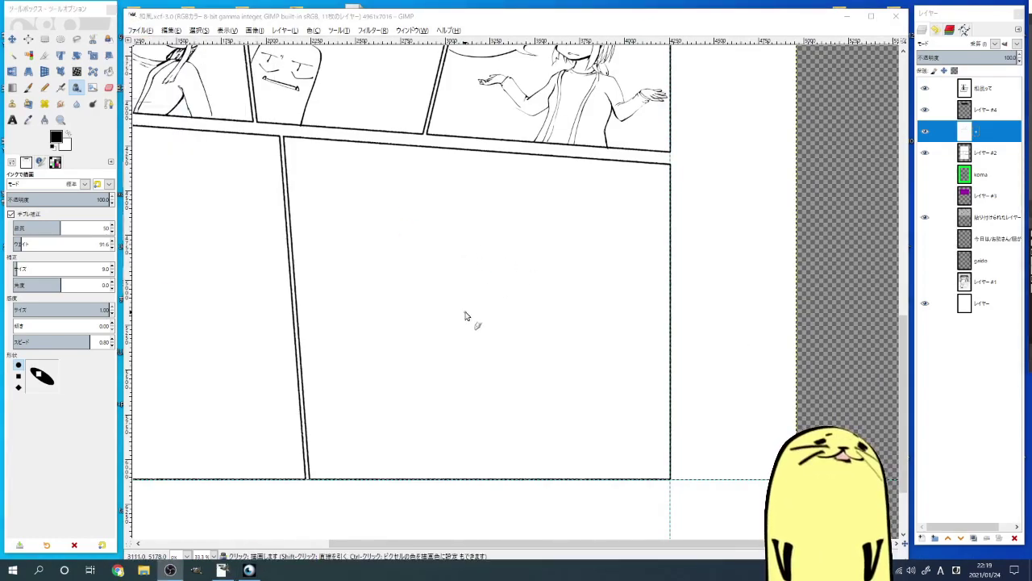
Step: Try trial body, head-circle and diagonal guide strokes in the lower-right panel
mouse_move(491, 272)
mouse_down()
mouse_move(477, 323)
mouse_move(516, 347)
mouse_up()
key(ctrl+z)
key(ctrl+z)
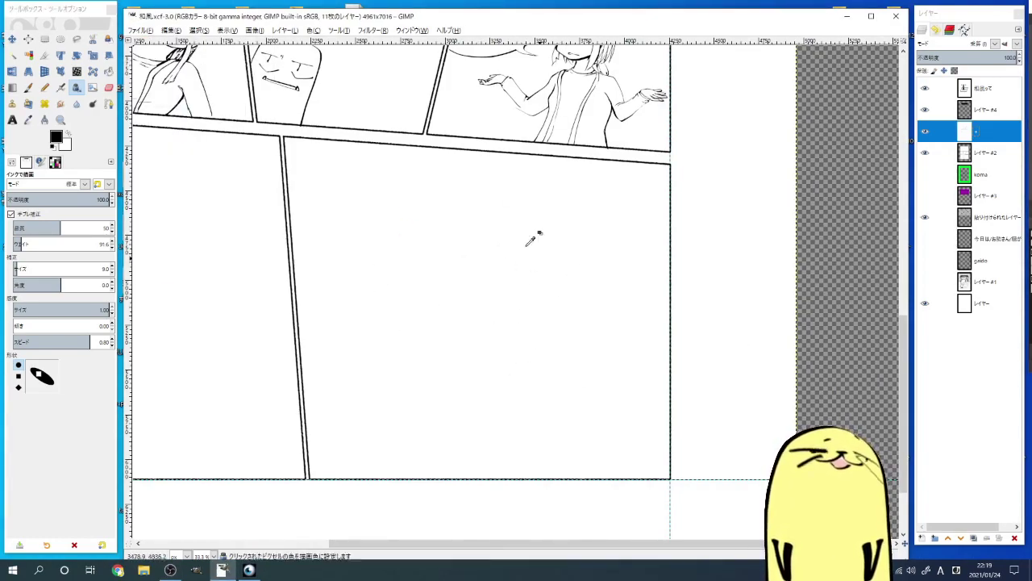
mouse_move(301, 362)
mouse_down()
mouse_move(343, 347)
mouse_move(477, 449)
mouse_up()
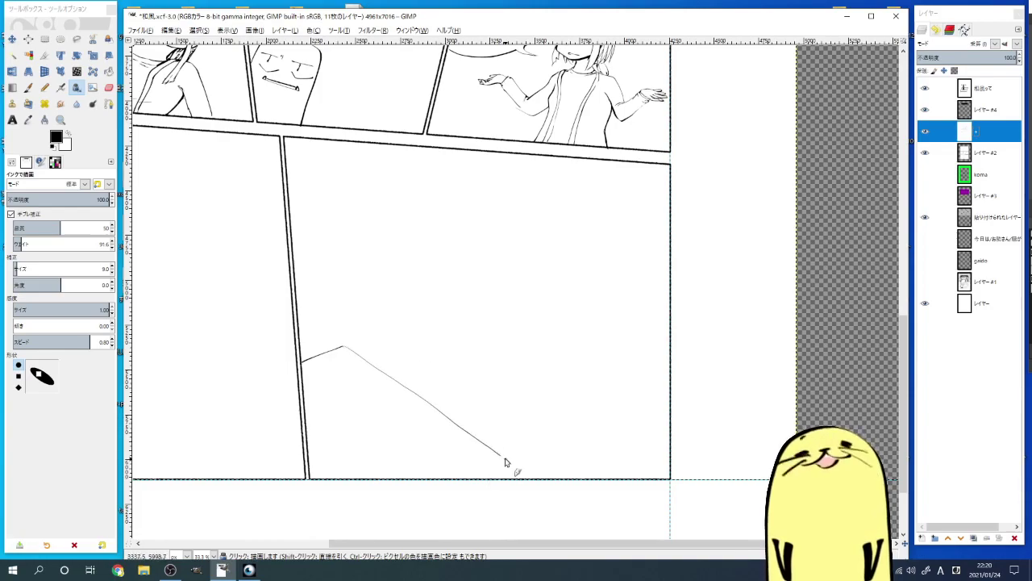
key(space)
key(space)
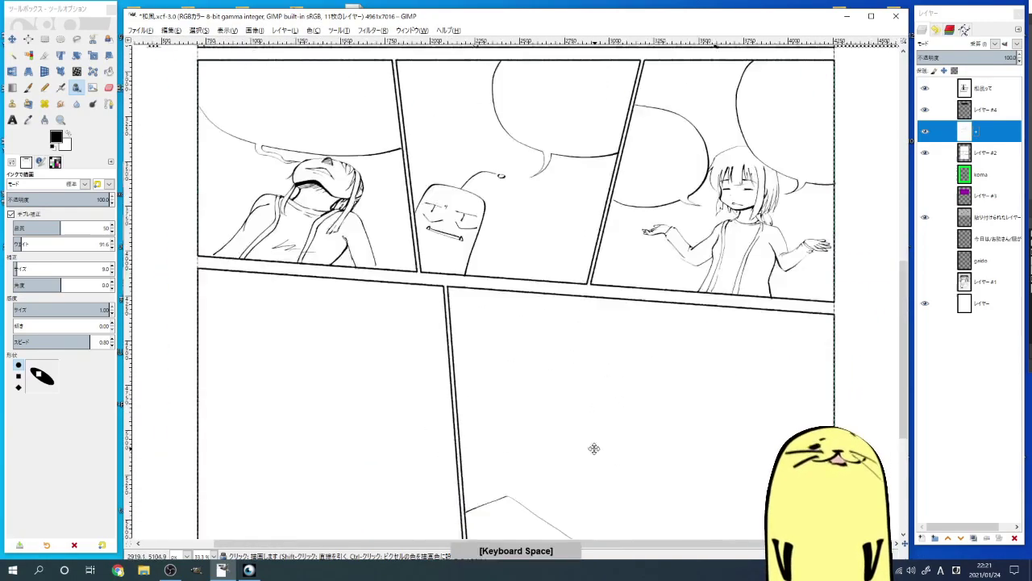
drag(529, 260, 575, 306)
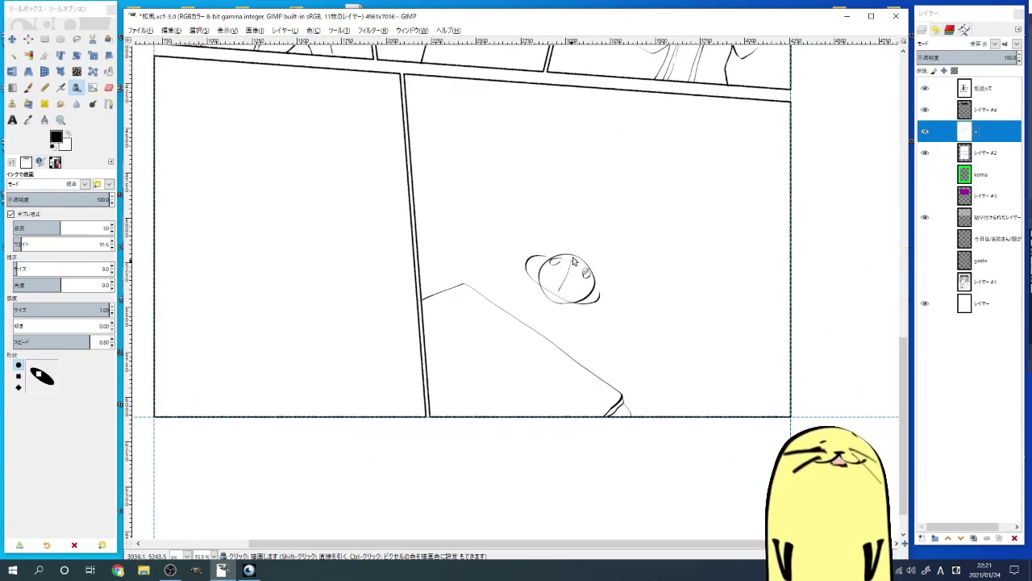
key(ctrl+z)
scroll(574, 260, down, 1)
drag(577, 214, 537, 253)
scroll(589, 272, up, 2)
Step: Undo the rough guide strokes and draw the curved outline of the tilted face
key(ctrl+z)
key(ctrl+z)
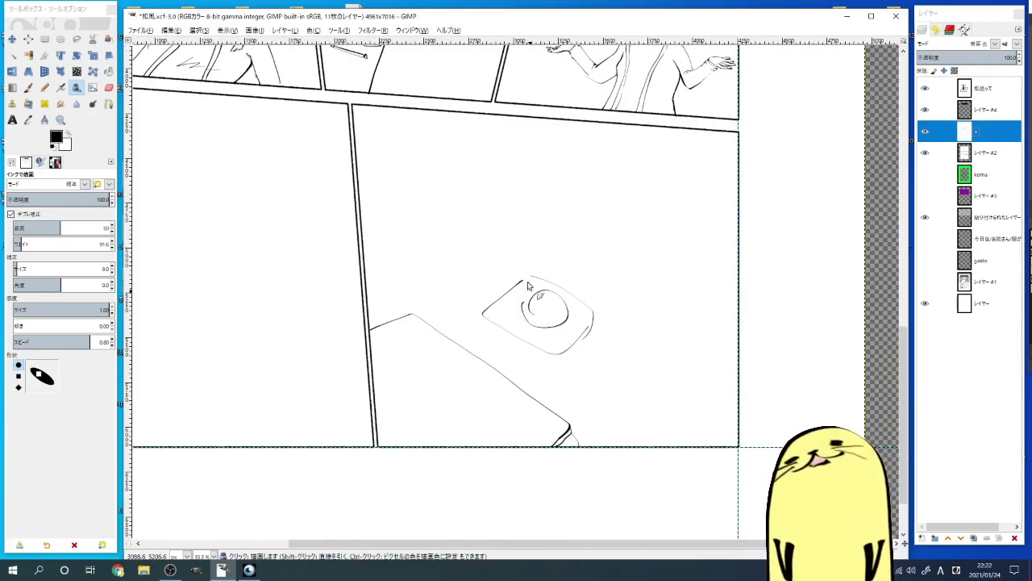
key(ctrl+z)
key(ctrl+z)
scroll(500, 232, right, 1)
scroll(468, 237, up, 1)
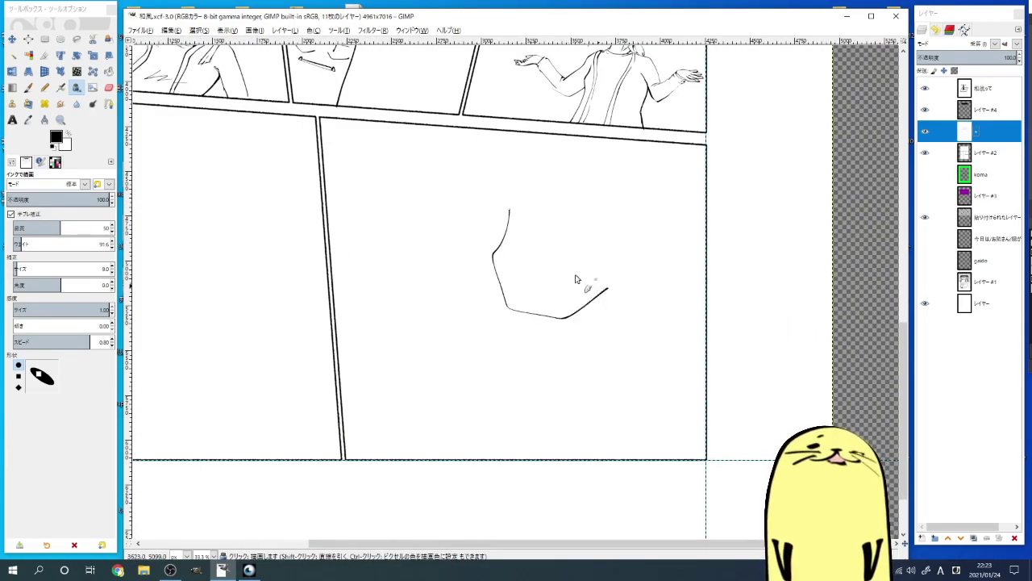
key(ctrl+z)
scroll(575, 279, up, 2)
scroll(576, 279, left, 2)
scroll(573, 354, down, 3)
scroll(574, 355, right, 1)
drag(469, 177, 586, 293)
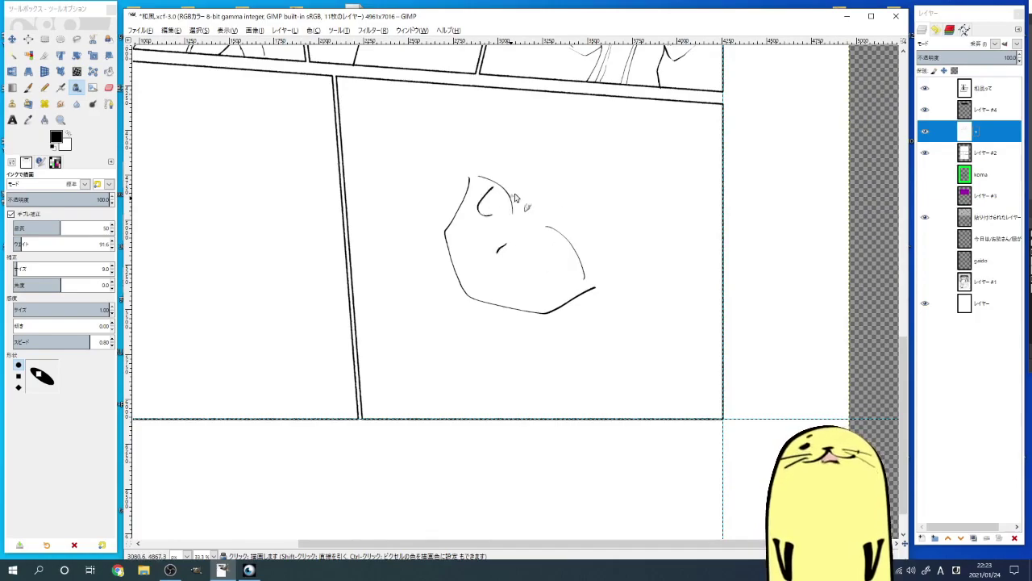
Step: Ink the mouth and an eye oval with a small stroke inside it
scroll(517, 198, up, 2)
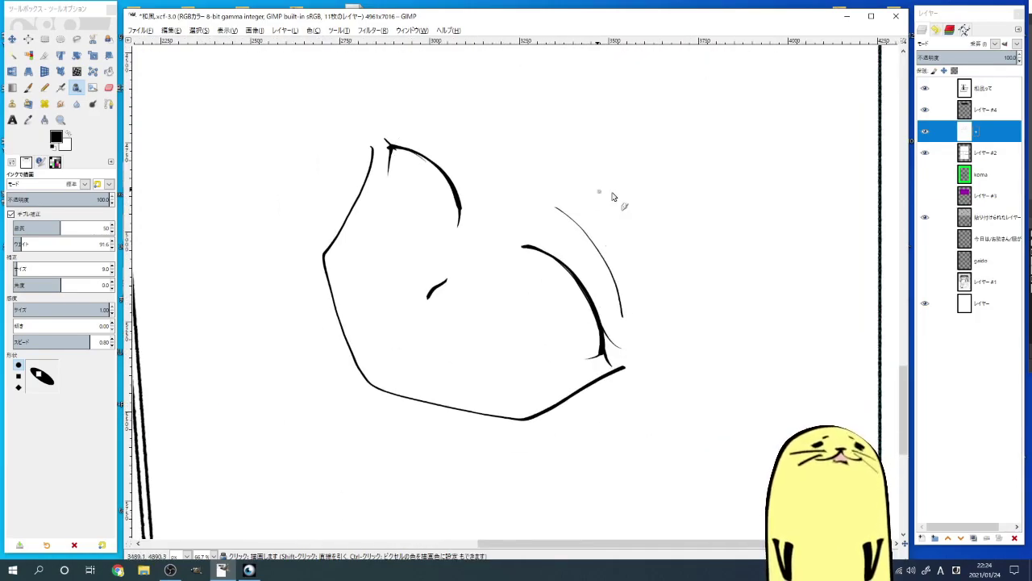
key(space)
drag(565, 355, 642, 325)
drag(572, 259, 544, 225)
key(ctrl+z)
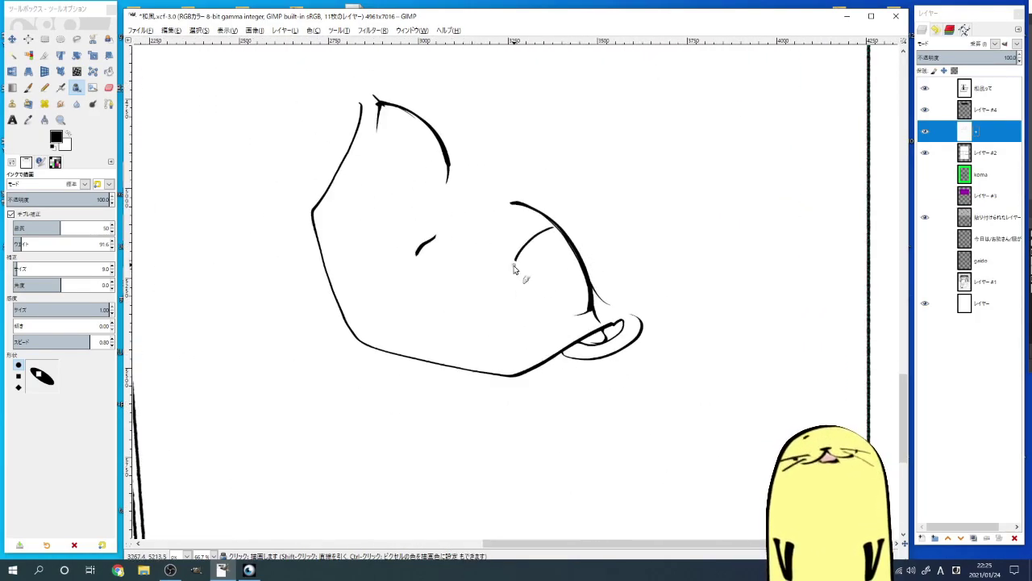
drag(519, 265, 540, 238)
scroll(480, 127, up, 1)
scroll(484, 242, up, 1)
drag(477, 292, 490, 304)
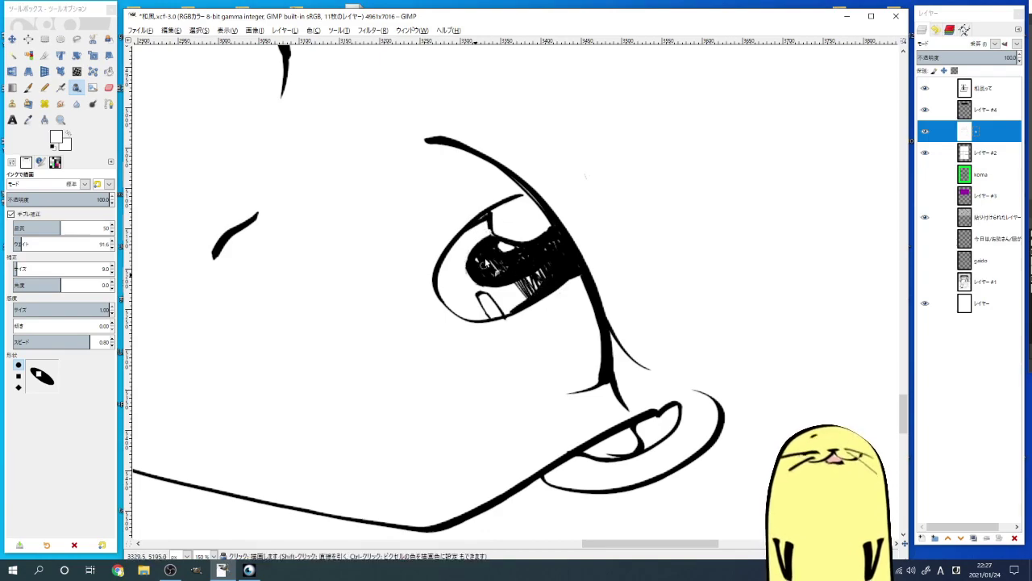
Step: Hatch the upper iris and add white highlight strokes across the pupil
key(space)
drag(484, 242, 502, 258)
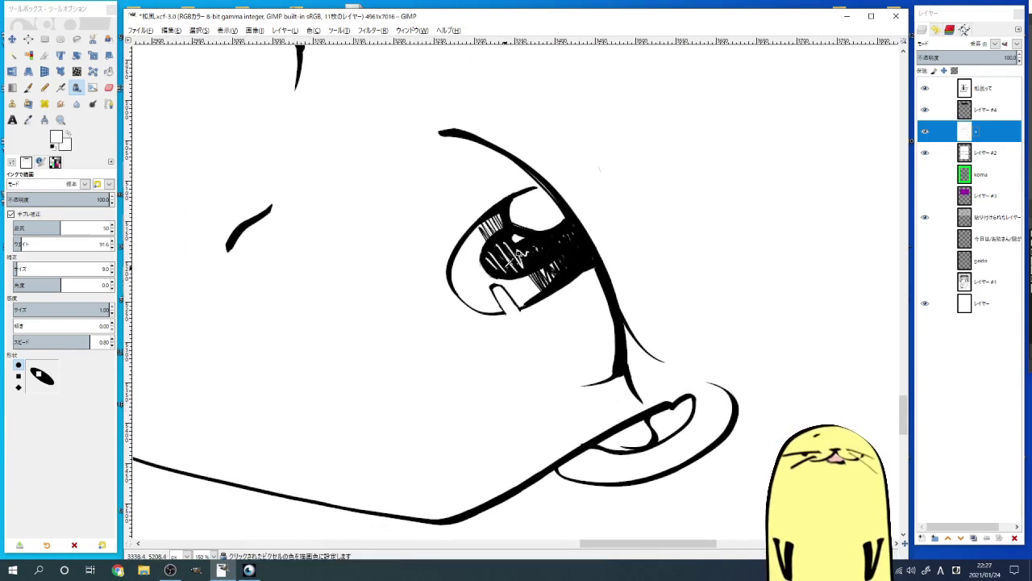
key(space)
key(x)
drag(500, 208, 452, 212)
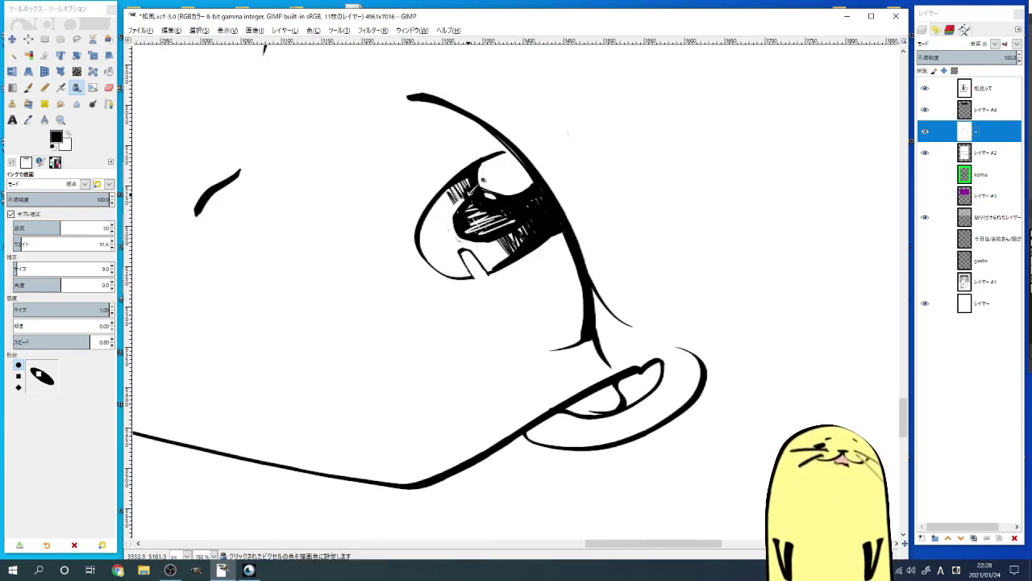
key(minus)
key(minus)
key(minus)
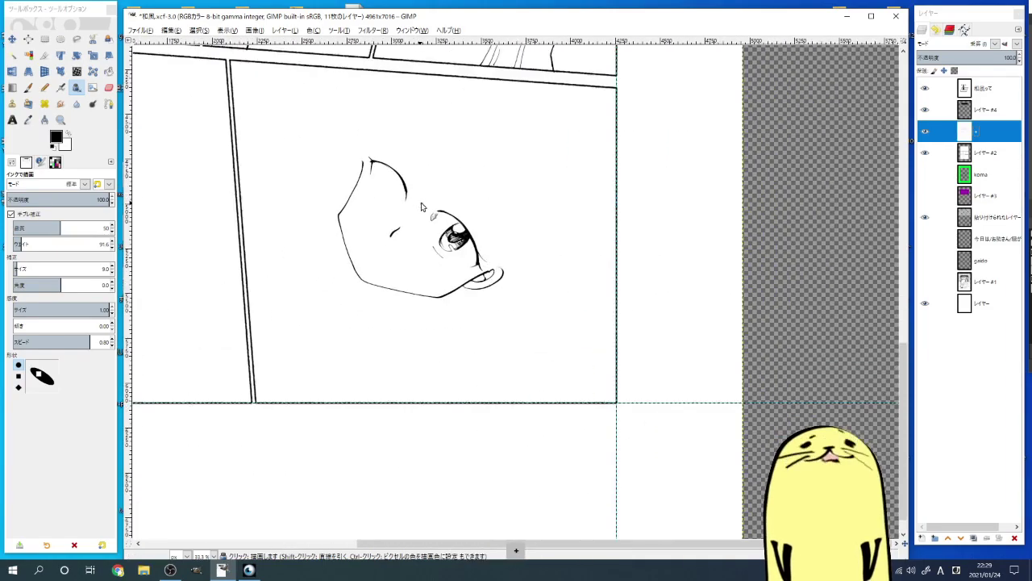
key(2)
key(1)
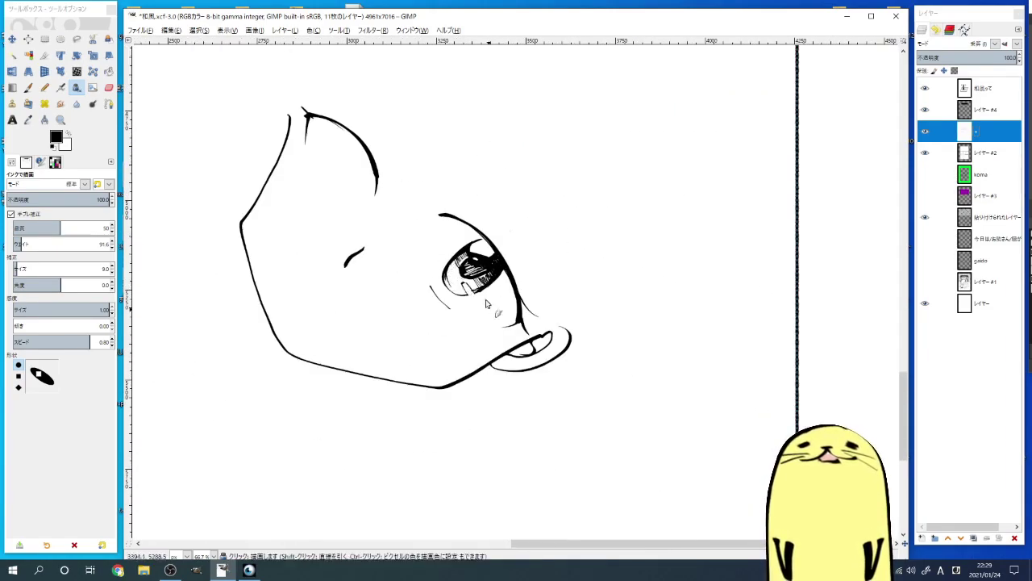
Step: Zoom in on the left eye and add white hatch highlights in its pupil
key(space)
key(2)
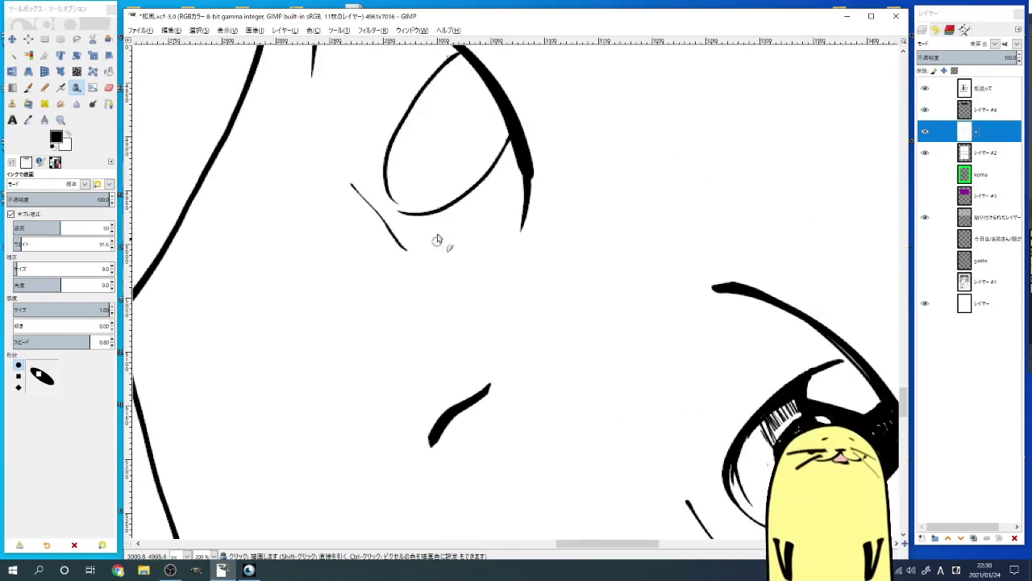
key(space)
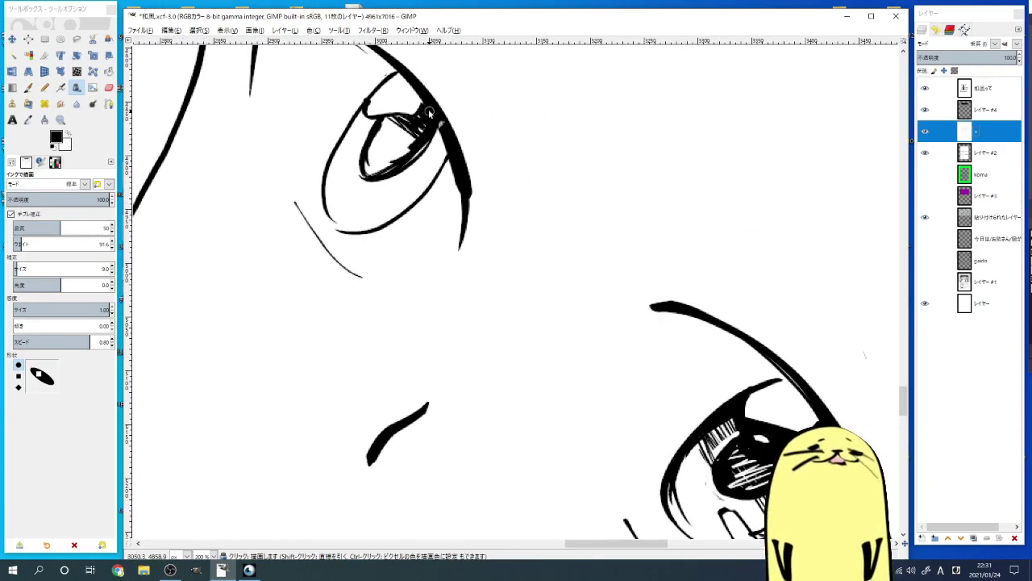
key(space)
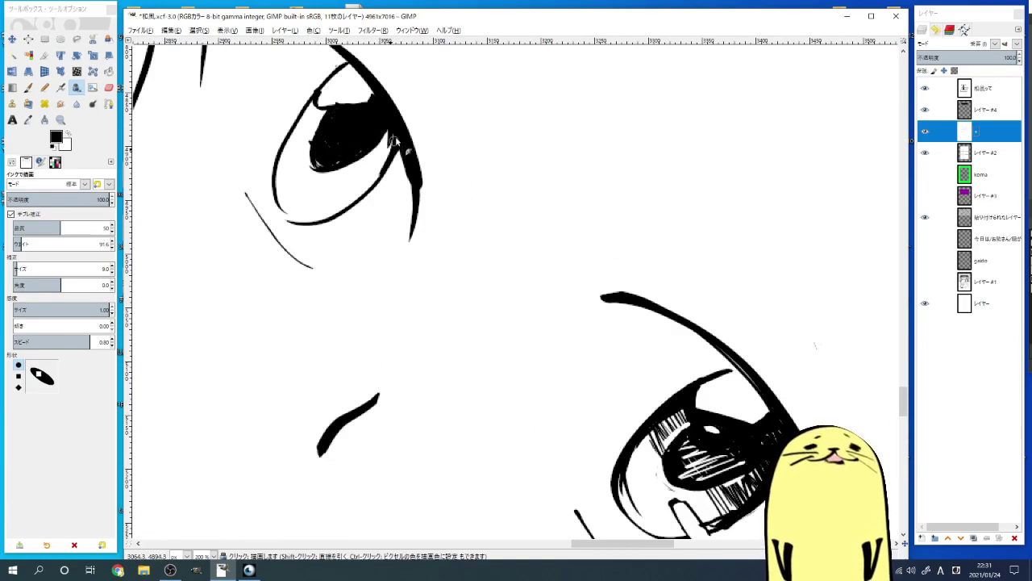
key(space)
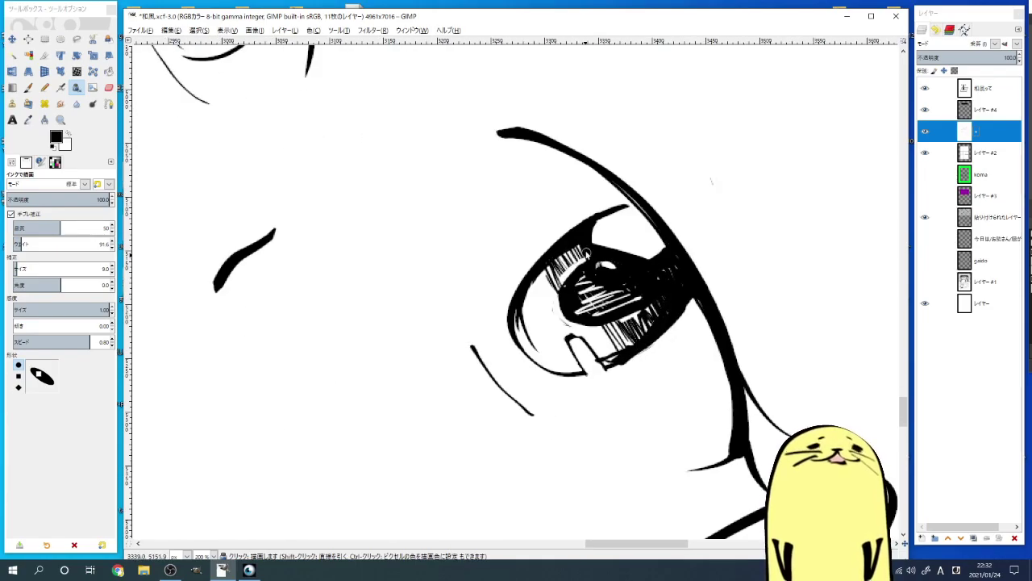
key(x)
drag(377, 168, 404, 138)
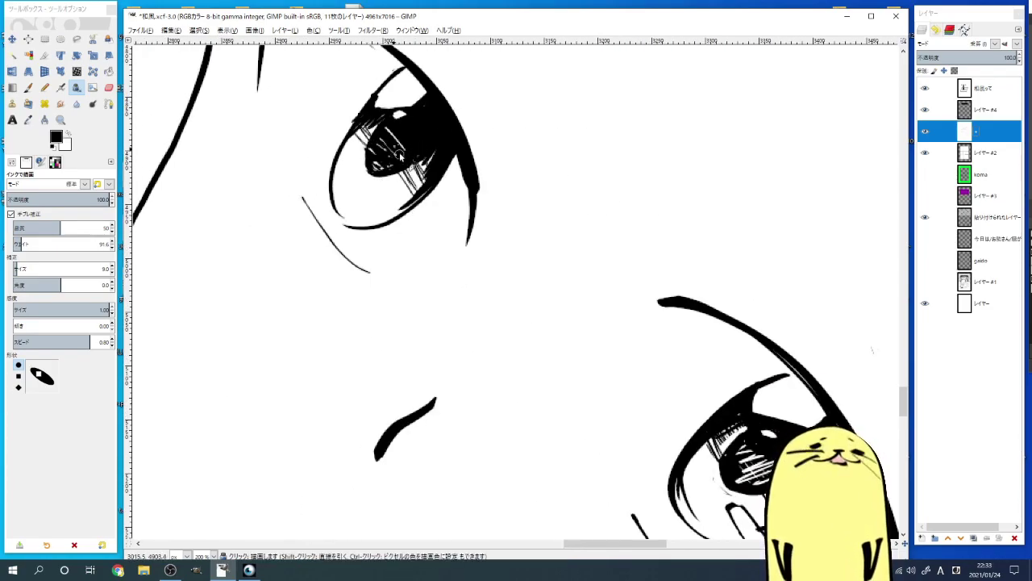
key(space)
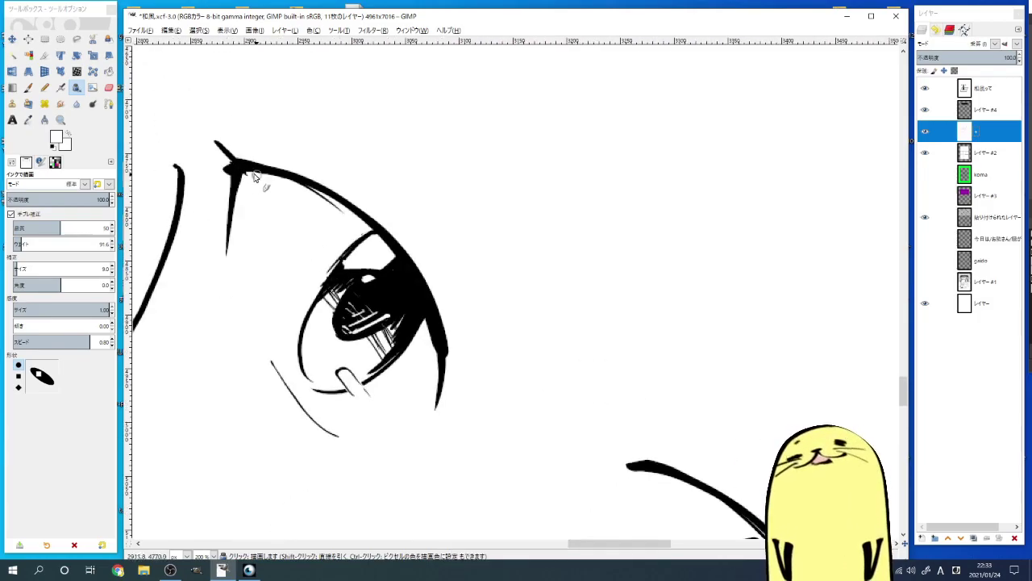
key(x)
Step: Centre the right eye and switch to white for its highlights
scroll(487, 162, down, 6)
scroll(468, 234, up, 3)
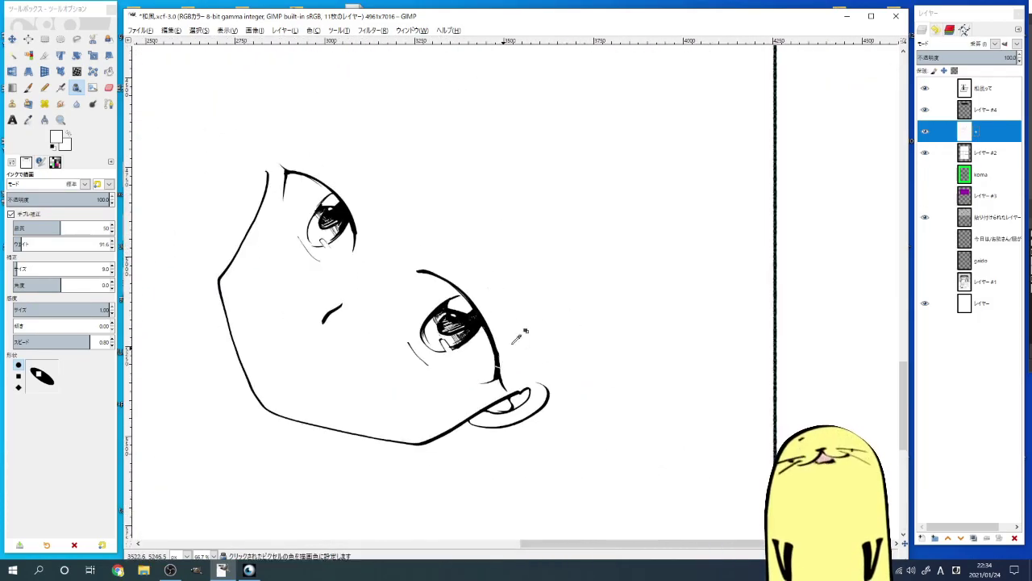
scroll(468, 229, down, 1)
scroll(469, 229, up, 3)
key(space)
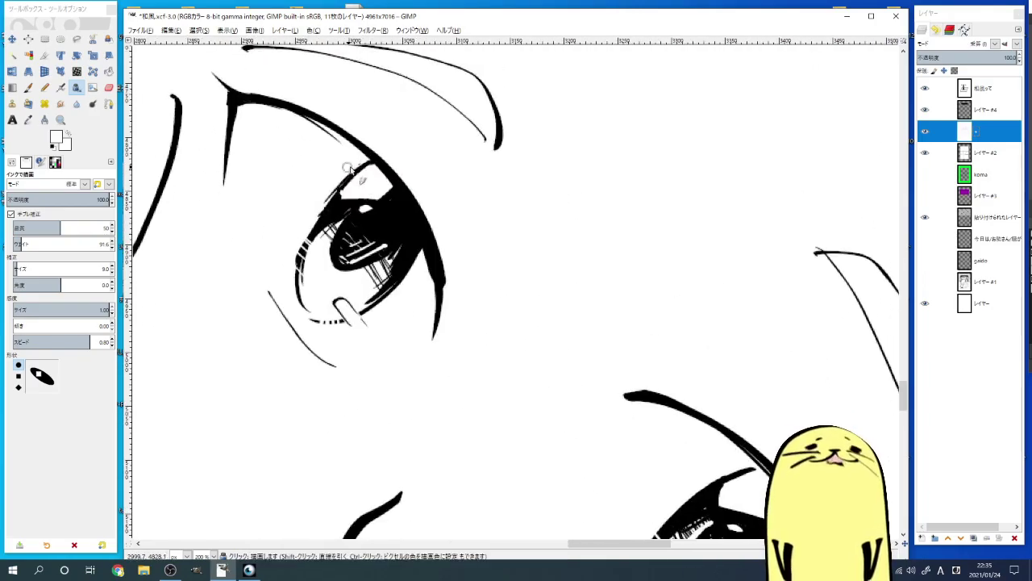
key(space)
scroll(300, 89, down, 7)
key(x)
Step: Draw the first hair strands falling over the right eye and cheek
scroll(300, 88, up, 7)
key(space)
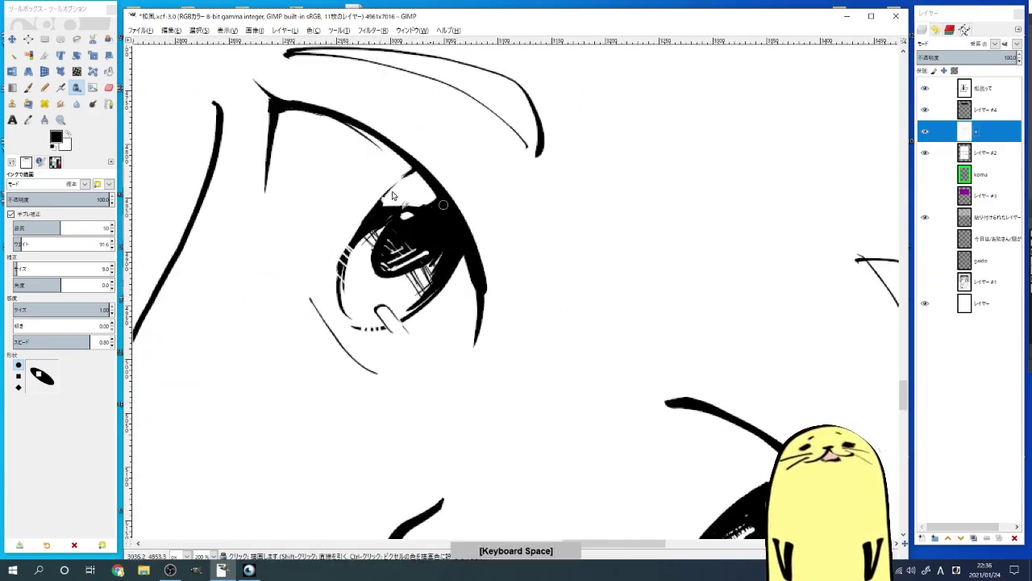
scroll(355, 97, down, 4)
scroll(373, 206, up, 4)
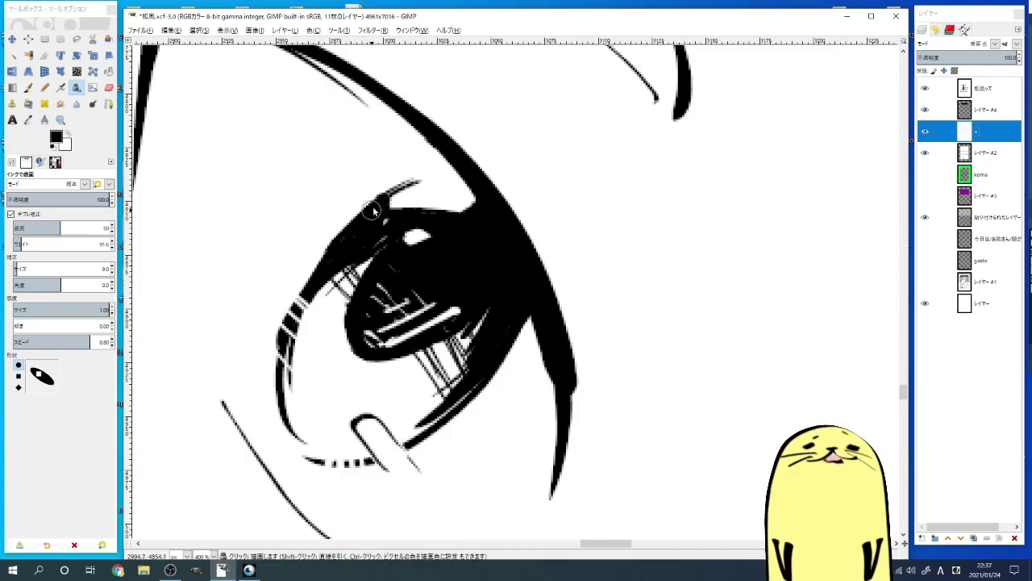
scroll(554, 216, down, 4)
key(x)
drag(589, 243, 557, 390)
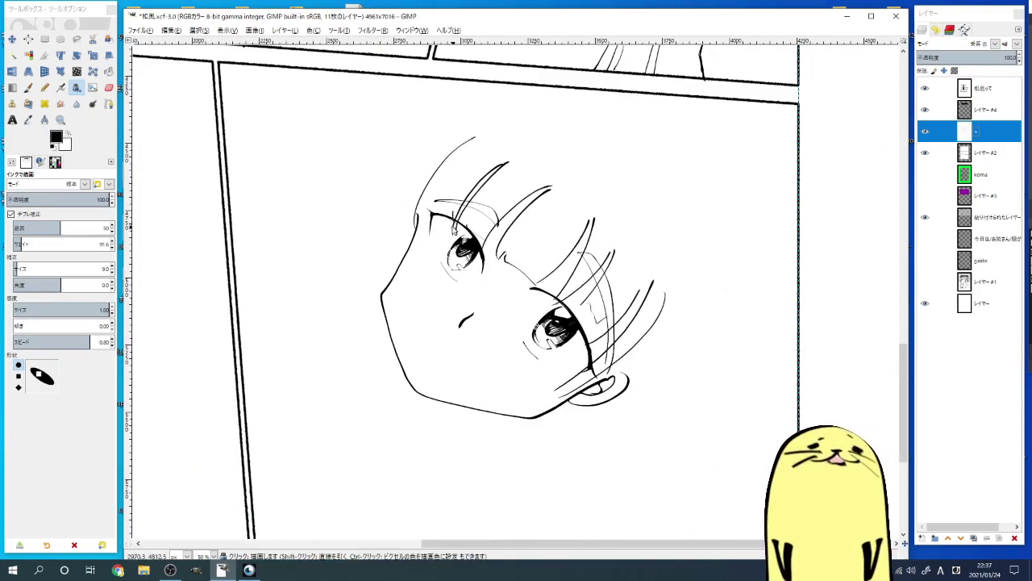
Step: Ink a hair strand across the top of the girl's upturned face
scroll(476, 212, up, 1)
scroll(477, 212, up, 3)
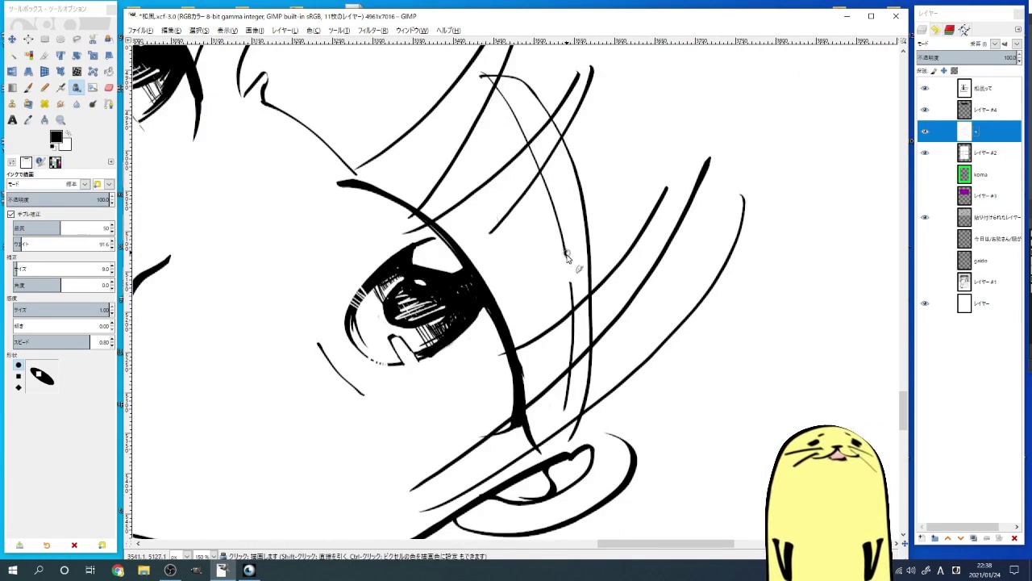
scroll(476, 212, down, 3)
key(space)
drag(506, 91, 383, 115)
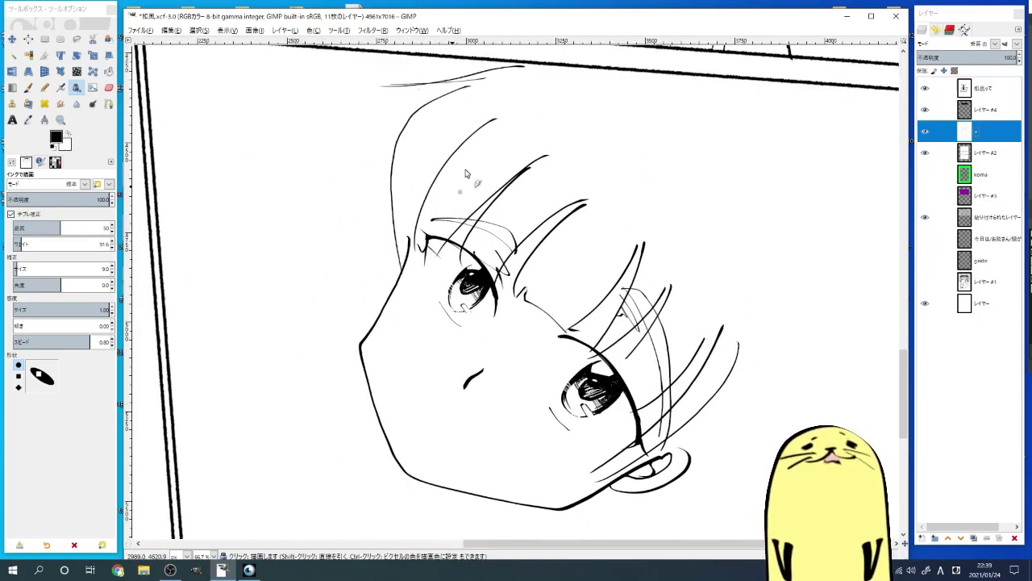
scroll(479, 302, down, 3)
scroll(475, 188, up, 2)
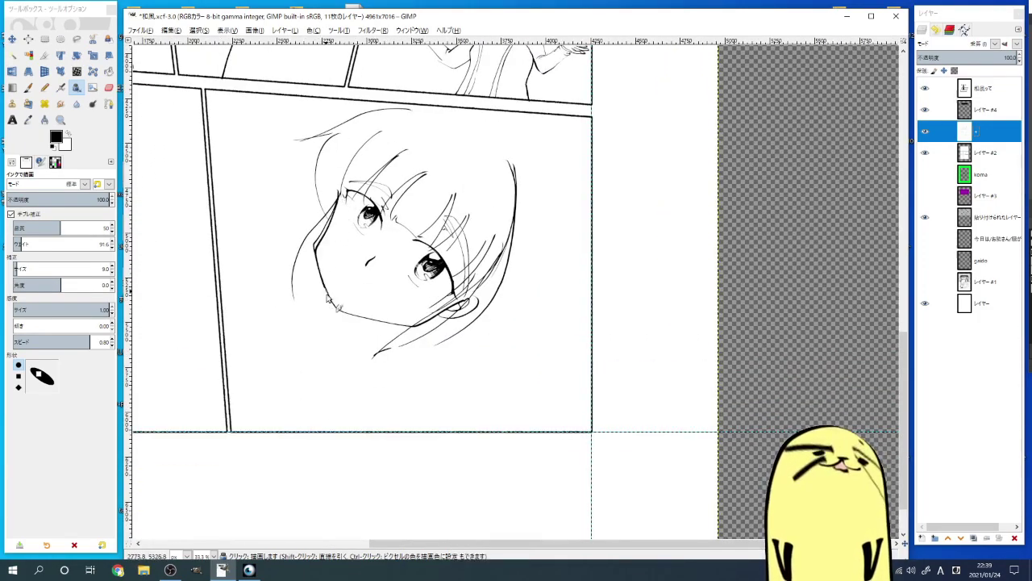
scroll(474, 188, up, 1)
scroll(468, 251, down, 1)
Step: Ink a thin line down the girl's cheek, then pan up over the whole face
key(space)
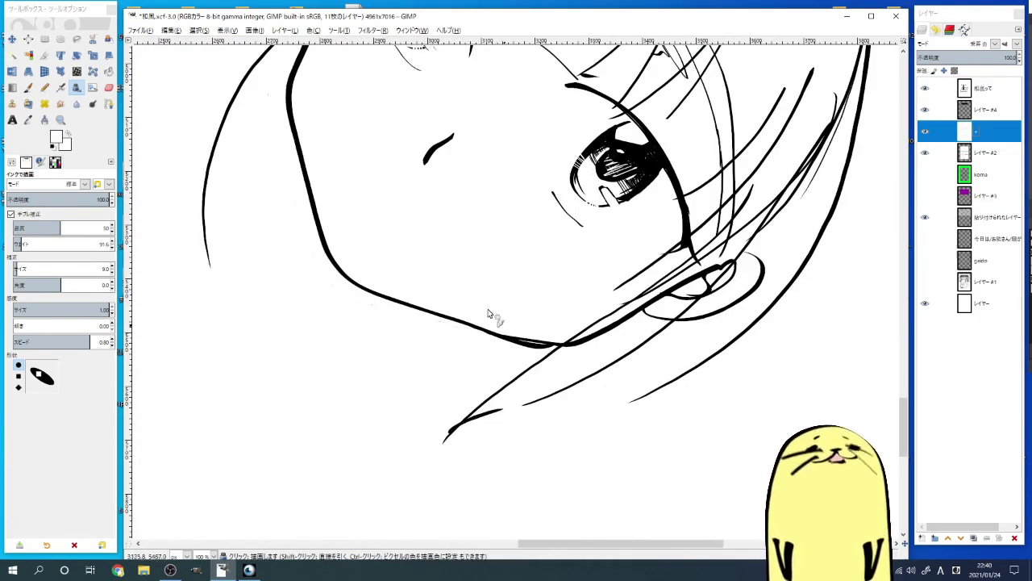
scroll(419, 304, down, 5)
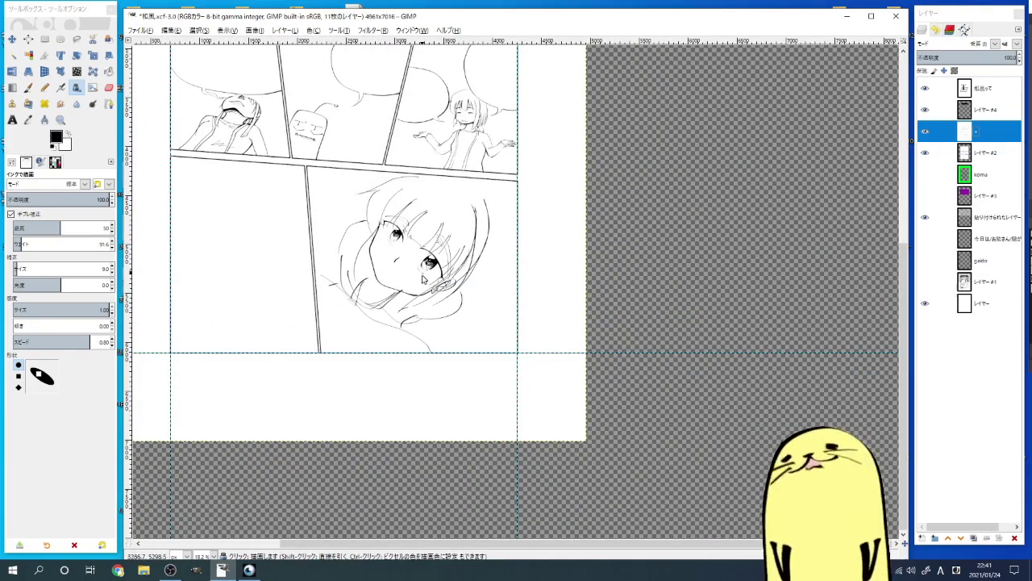
scroll(421, 279, up, 5)
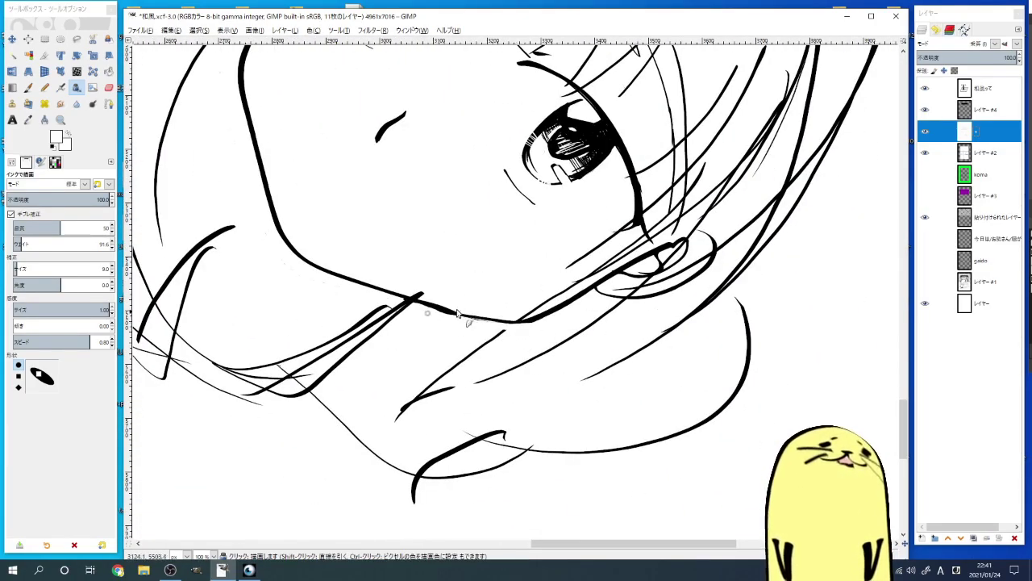
scroll(457, 313, down, 5)
scroll(484, 274, up, 5)
drag(286, 225, 430, 351)
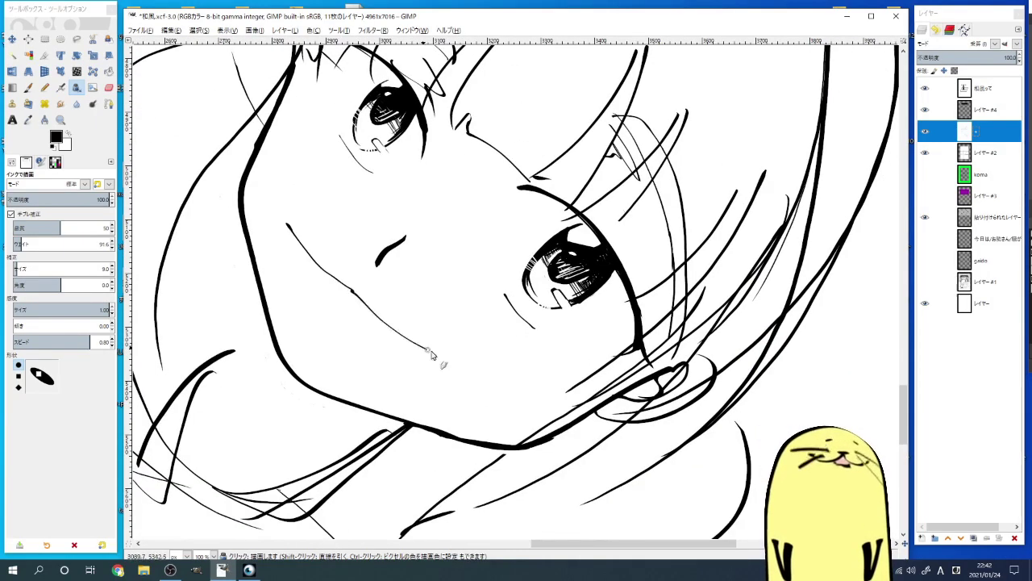
key(space)
scroll(323, 219, up, 3)
scroll(347, 242, down, 6)
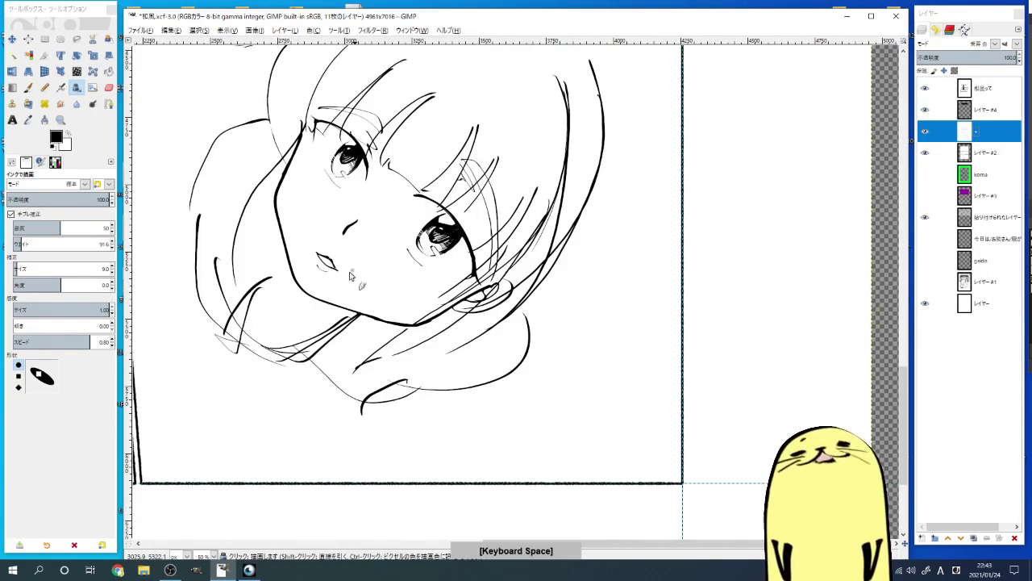
scroll(372, 282, up, 1)
key(space)
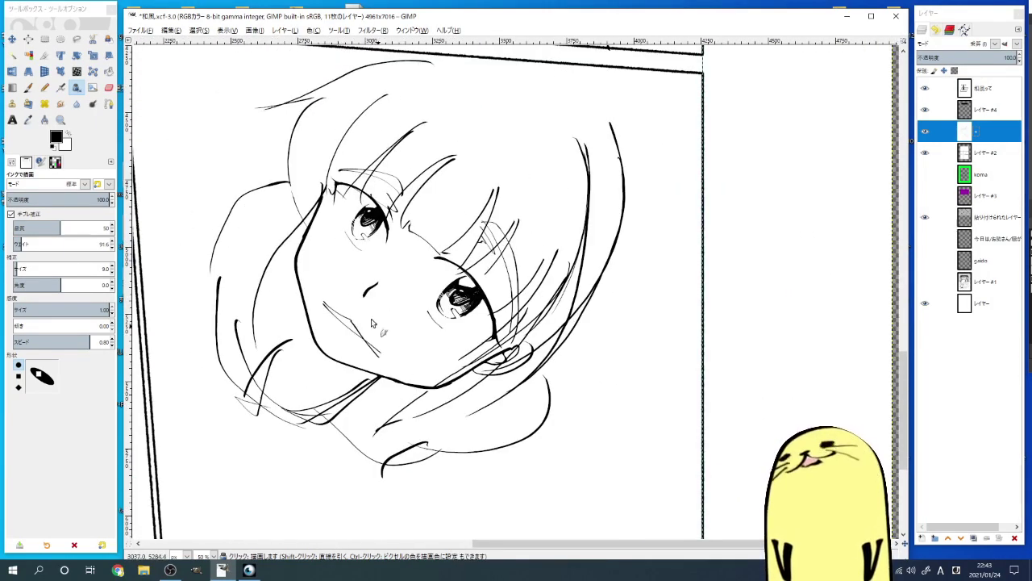
key(space)
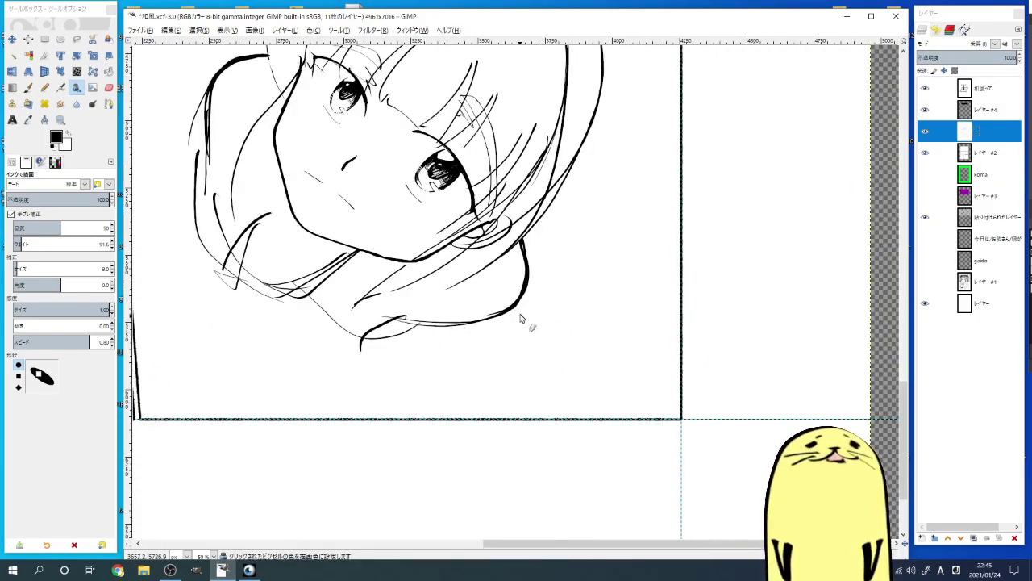
Step: Try inking hand strokes below the chin, then undo them
drag(519, 306, 558, 357)
drag(513, 337, 512, 385)
key(ctrl+z)
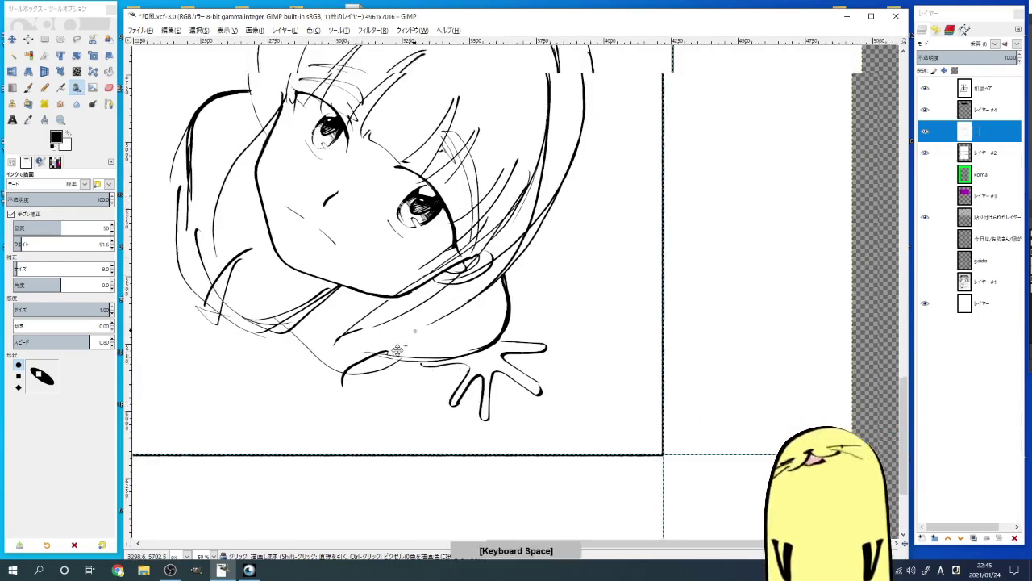
key(space)
key(ctrl+z)
key(ctrl+z)
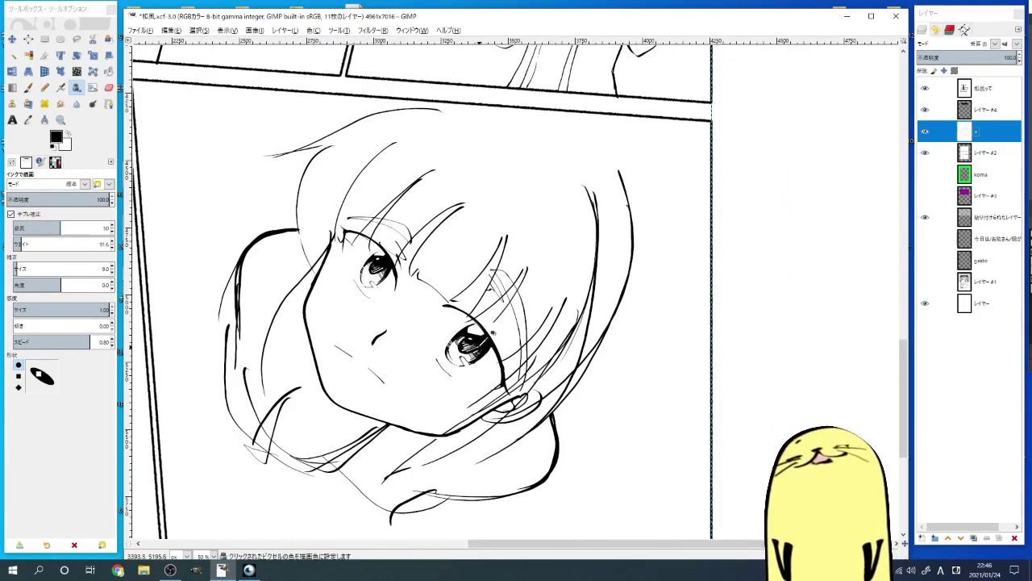
Step: Paint out the chin line and stray hair lines with a white Paintbrush, then return to black
key(p)
key(x)
drag(470, 362, 529, 359)
drag(730, 105, 736, 214)
key(x)
key(k)
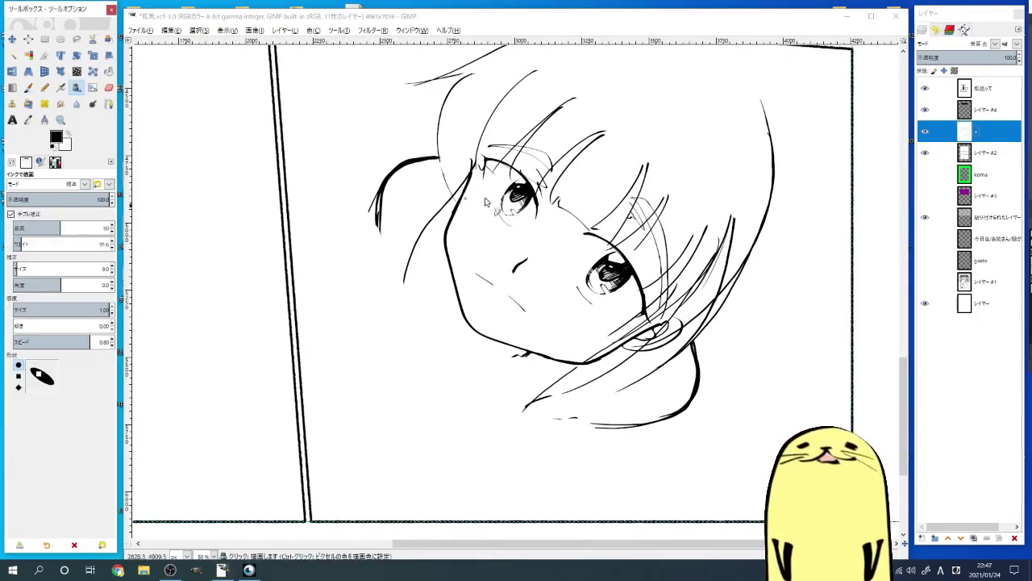
Step: Redraw the right hair outline starting lower, undoing the last few hair and chin strokes
key(space)
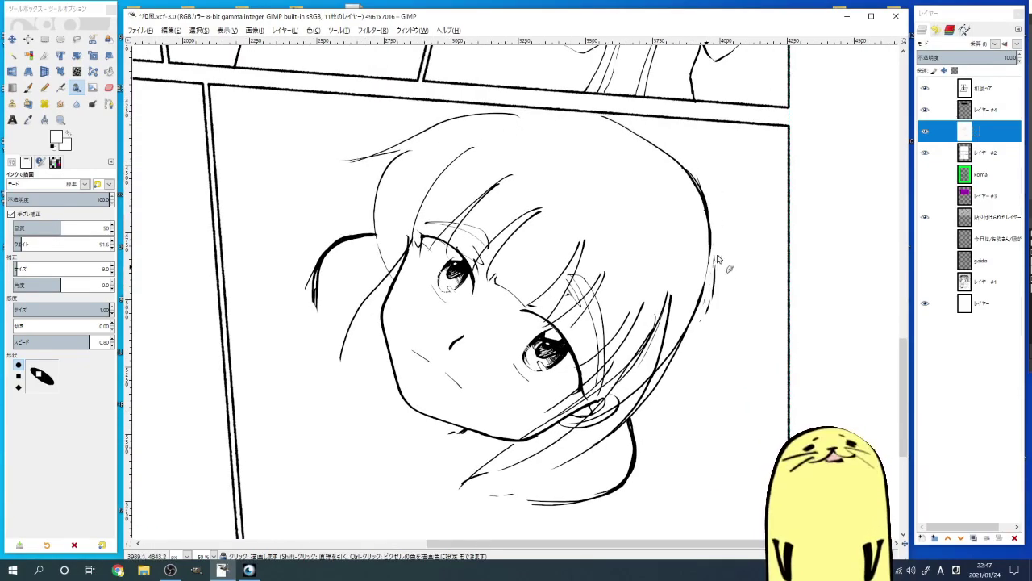
key(ctrl+z)
drag(698, 176, 710, 319)
key(space)
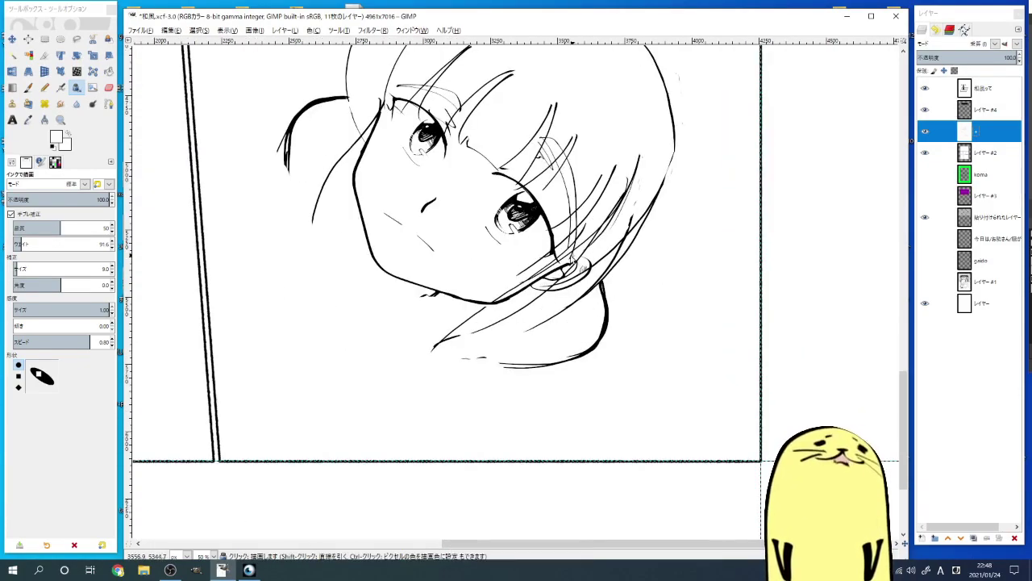
key(x)
scroll(476, 229, left, 3)
scroll(475, 229, down, 1)
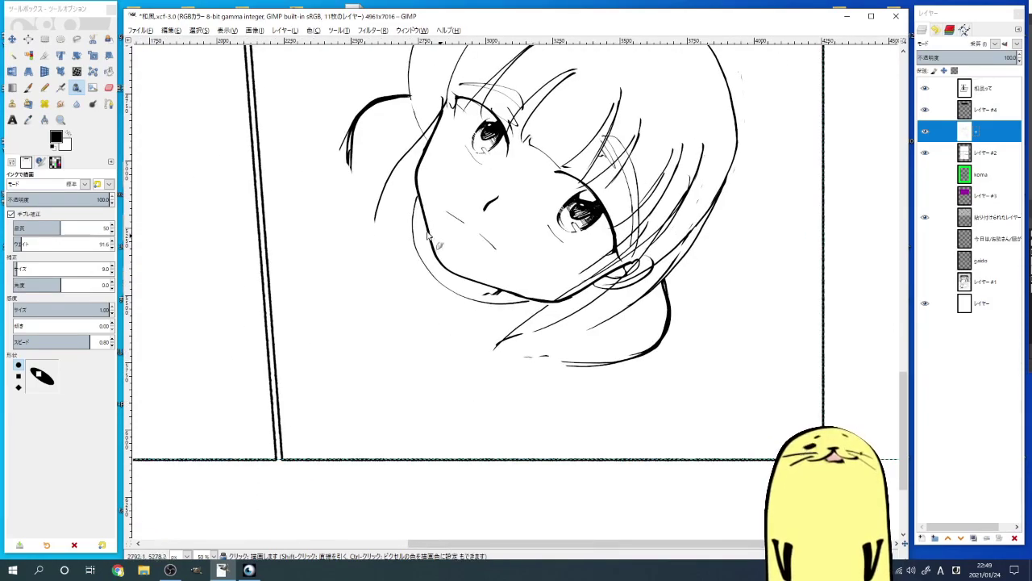
scroll(441, 197, up, 1)
key(ctrl+z)
key(ctrl+z)
key(ctrl+z)
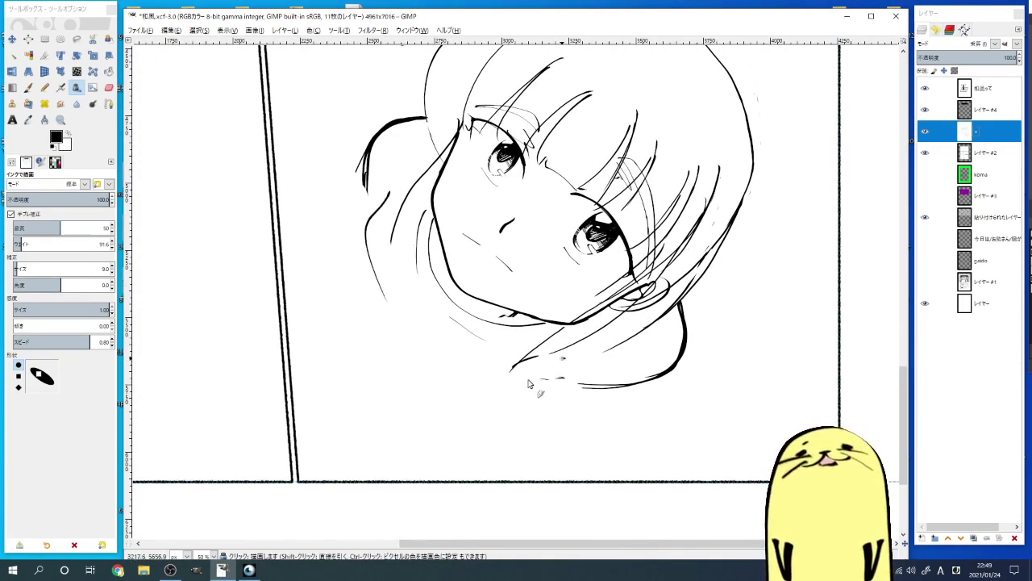
Step: Ink an arm line reaching up toward the girl's hair
drag(277, 150, 337, 242)
scroll(444, 334, up, 1)
scroll(444, 334, right, 1)
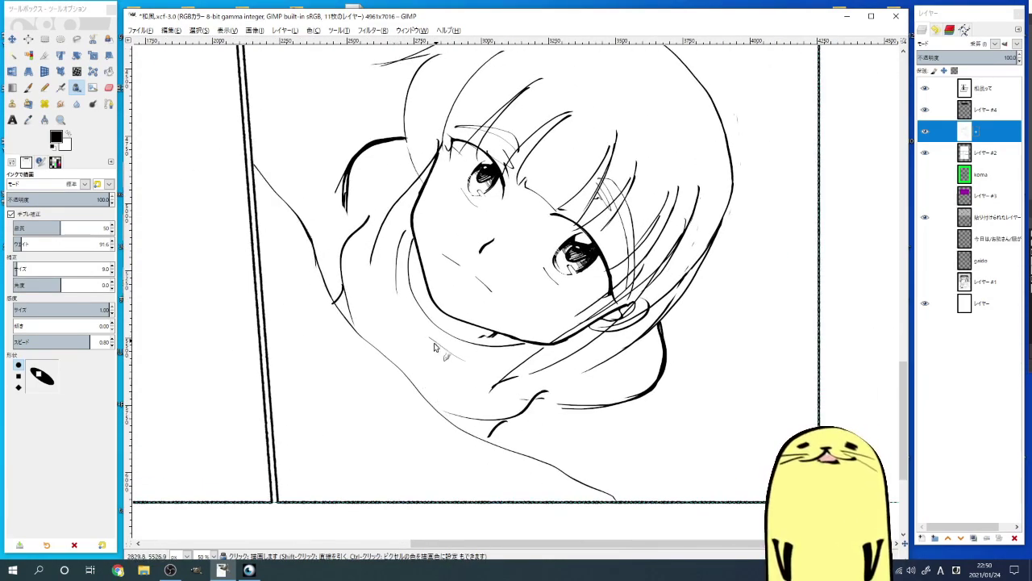
key(space)
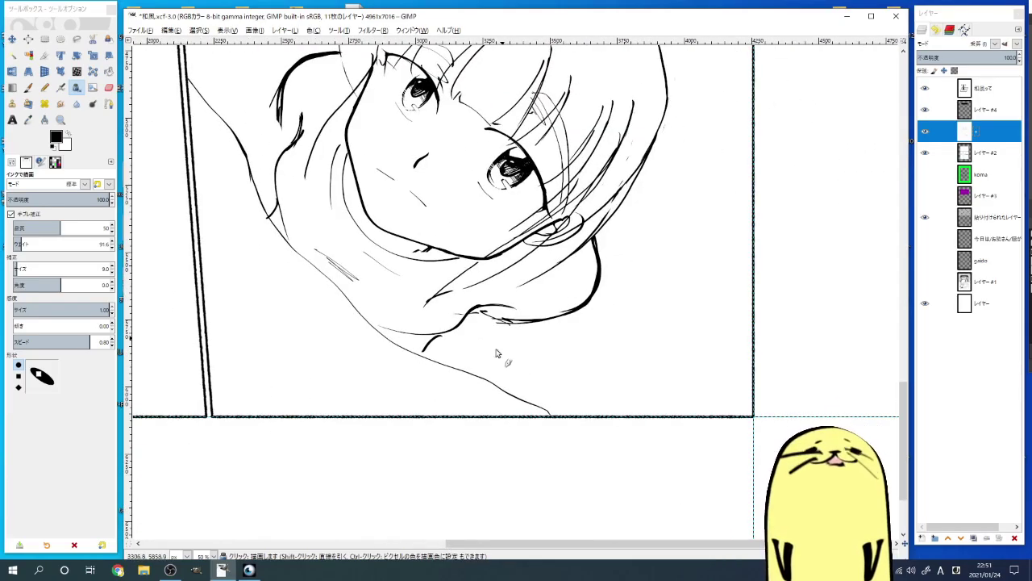
Step: Ink the splayed fingers of the outstretched hand beneath the chin
drag(577, 315, 603, 367)
scroll(564, 355, up, 2)
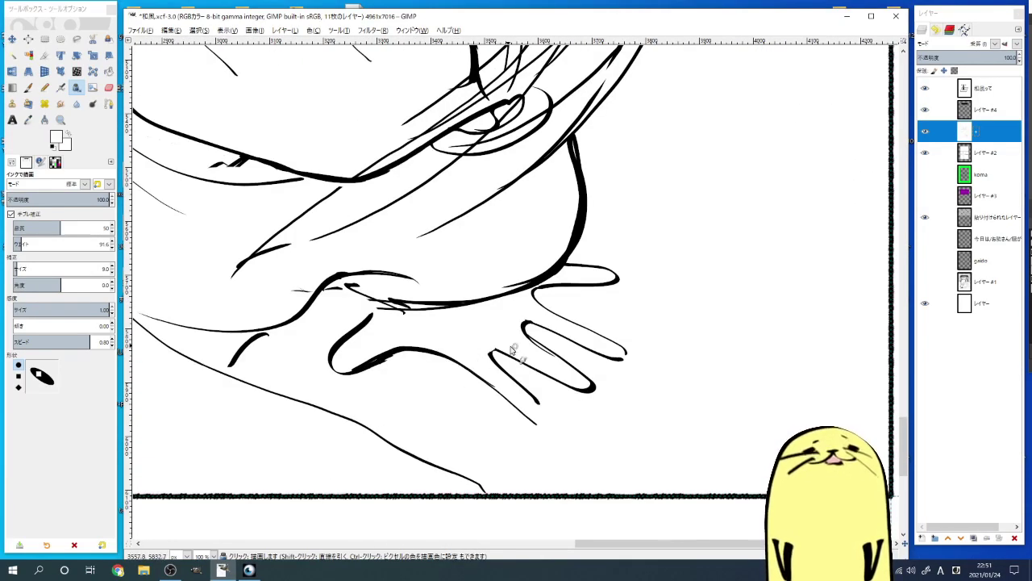
drag(456, 295, 524, 387)
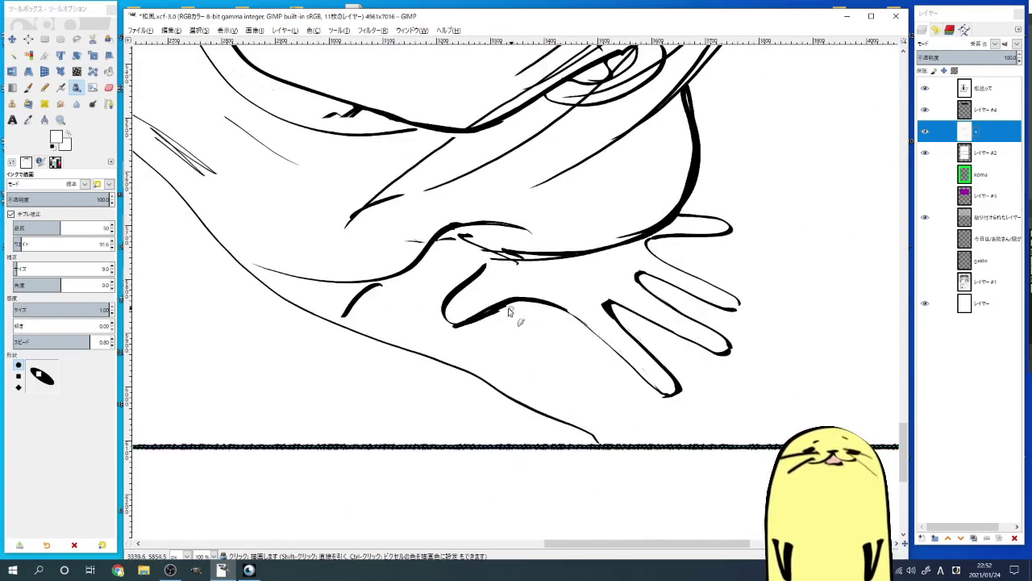
key(space)
scroll(444, 295, down, 3)
scroll(484, 299, up, 2)
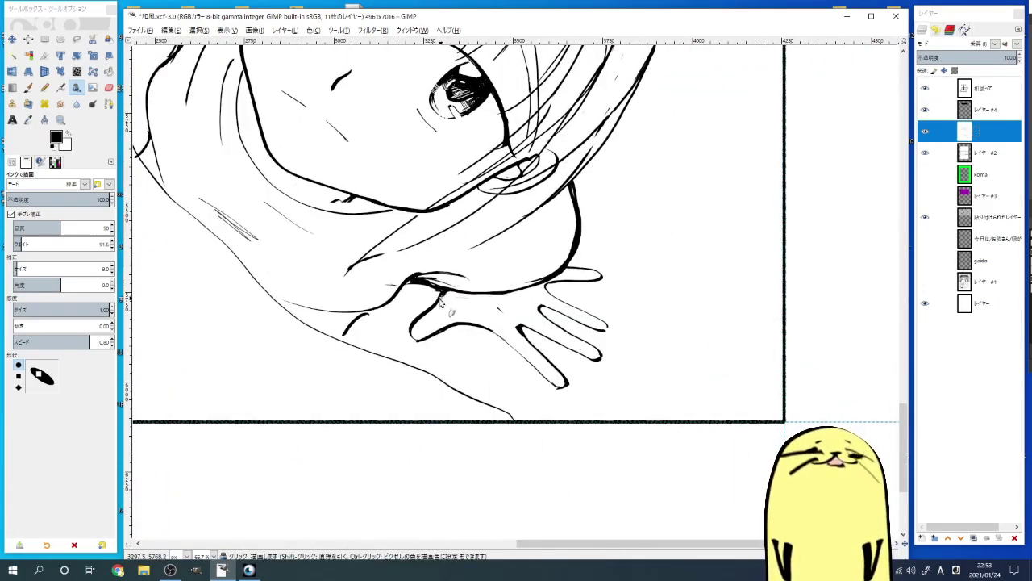
key(x)
scroll(416, 276, down, 2)
scroll(436, 210, up, 2)
Step: Thicken the left hair outline with a bold black ink stroke
key(x)
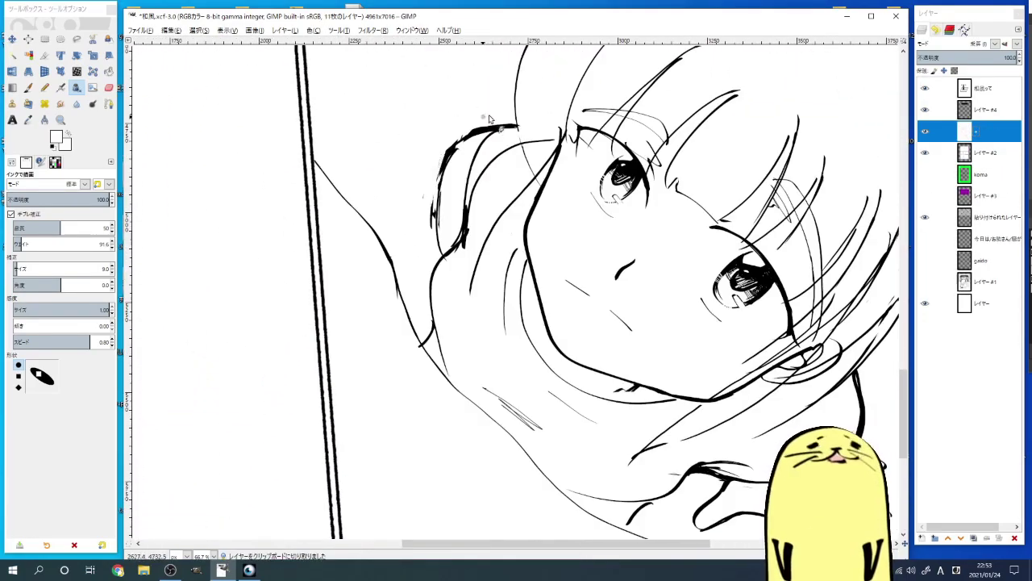
drag(482, 129, 445, 252)
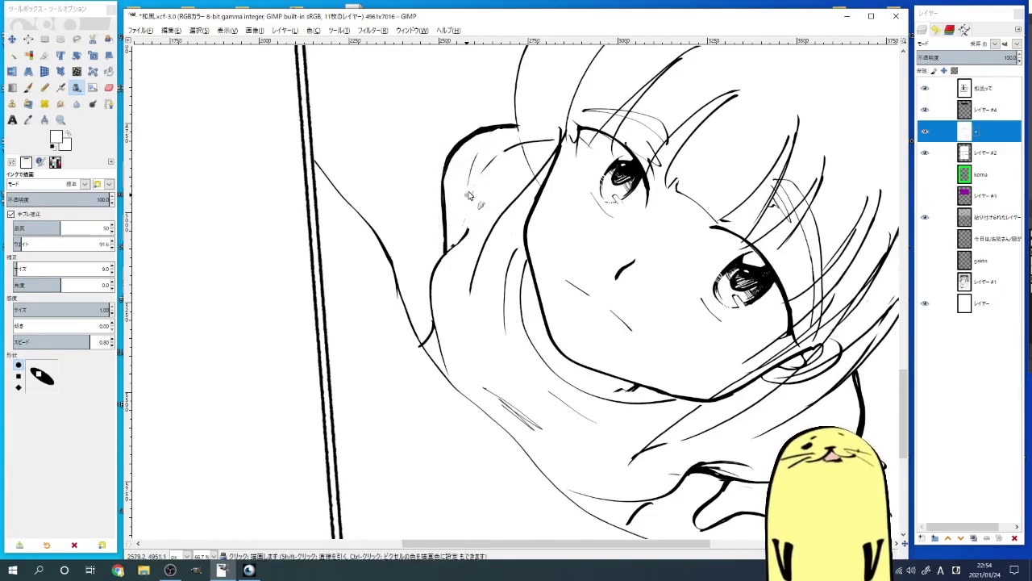
scroll(491, 137, up, 1)
Step: Ink two fingers of the raised left hand beside the girl's head
key(x)
drag(432, 234, 432, 286)
drag(432, 276, 432, 331)
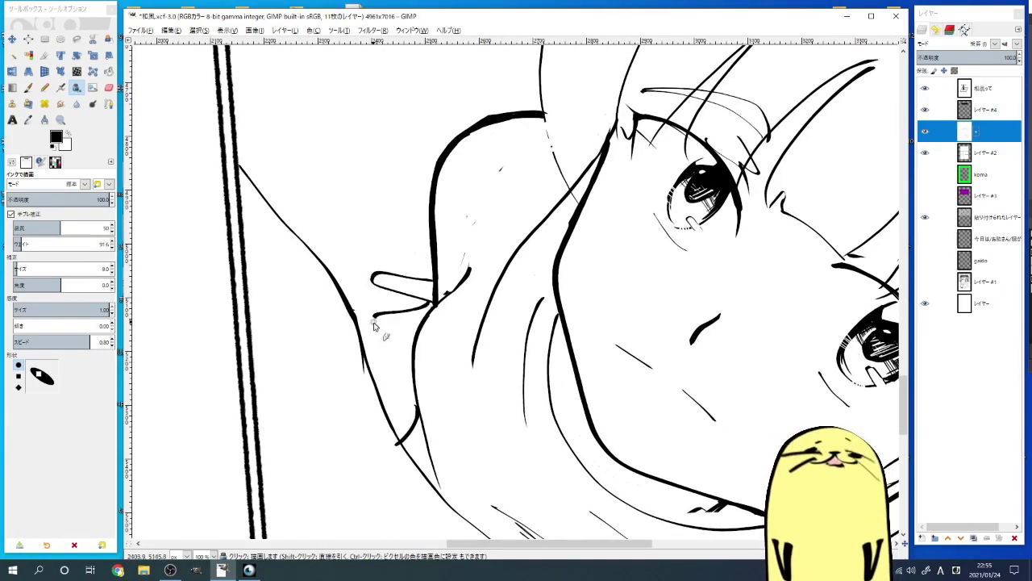
scroll(415, 246, down, 1)
mouse_move(416, 246)
mouse_down()
mouse_move(218, 172)
mouse_move(283, 238)
mouse_up()
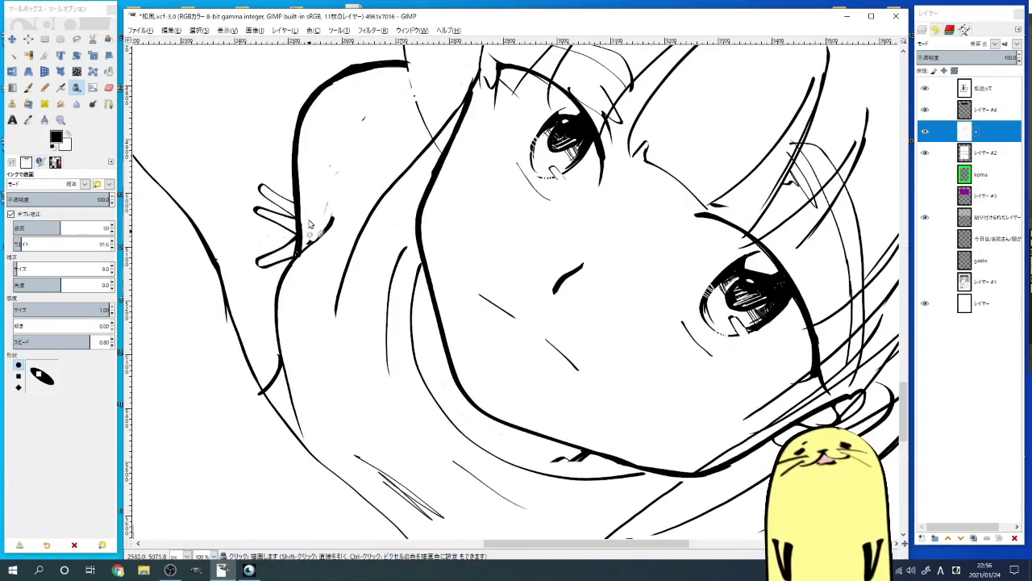
Step: Zoom out to view the whole inked manga page
scroll(309, 224, down, 2)
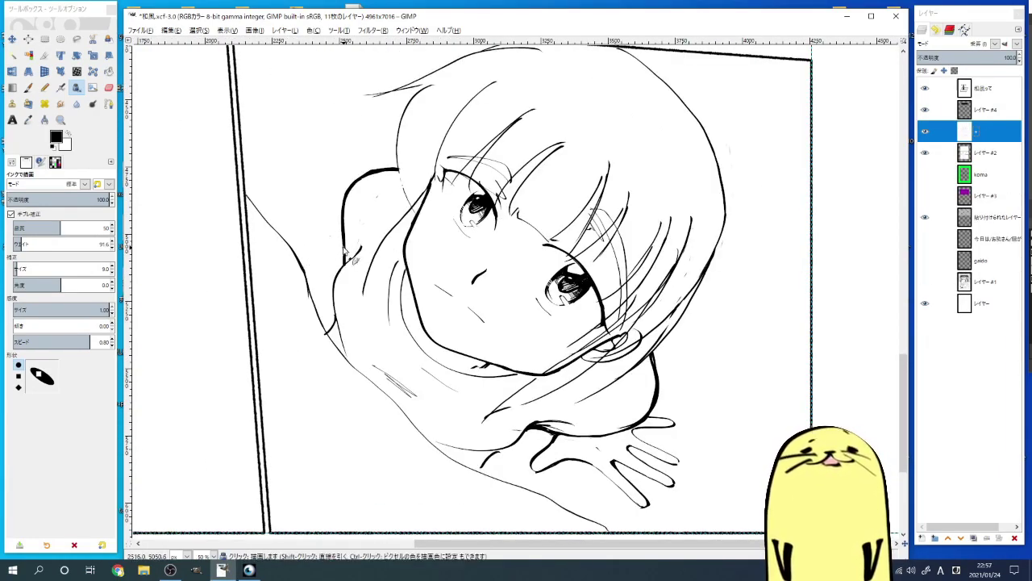
scroll(328, 217, up, 4)
key(x)
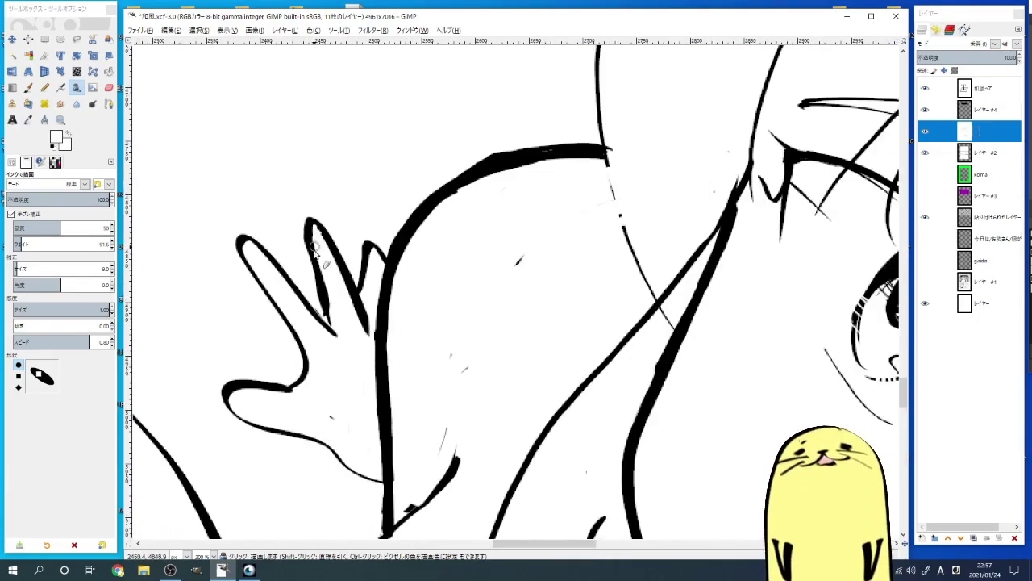
key(x)
scroll(269, 173, down, 5)
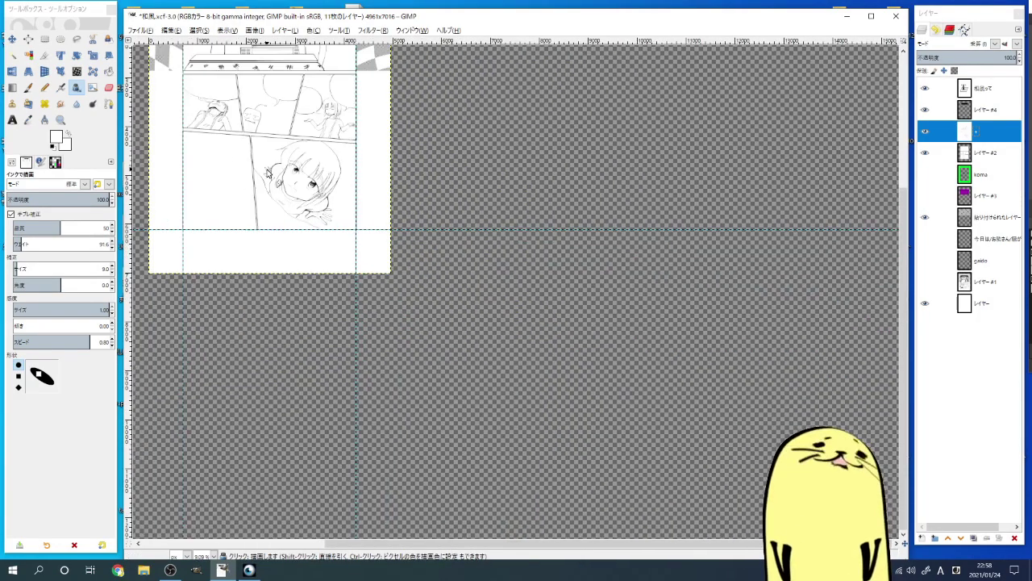
scroll(269, 172, up, 2)
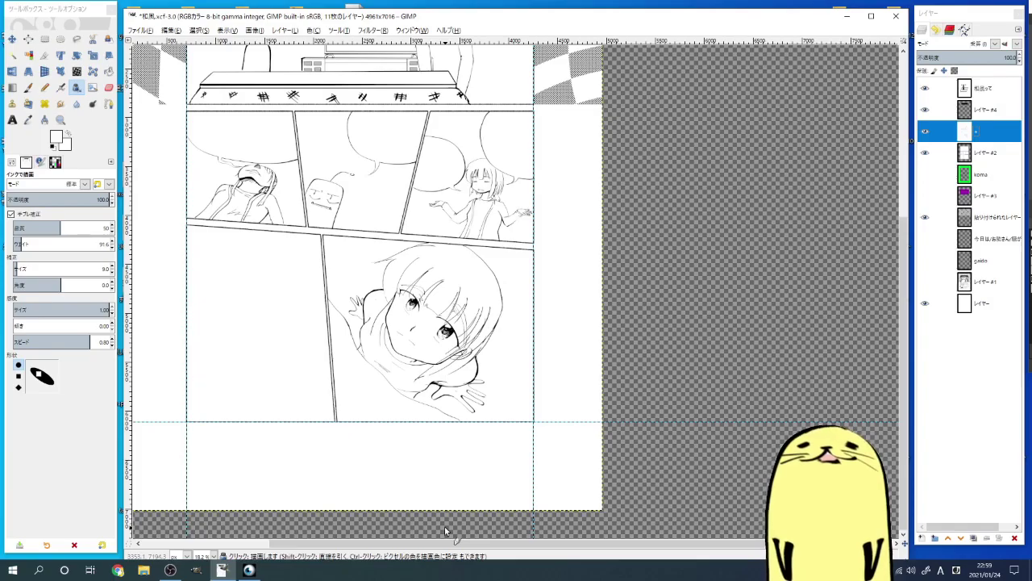